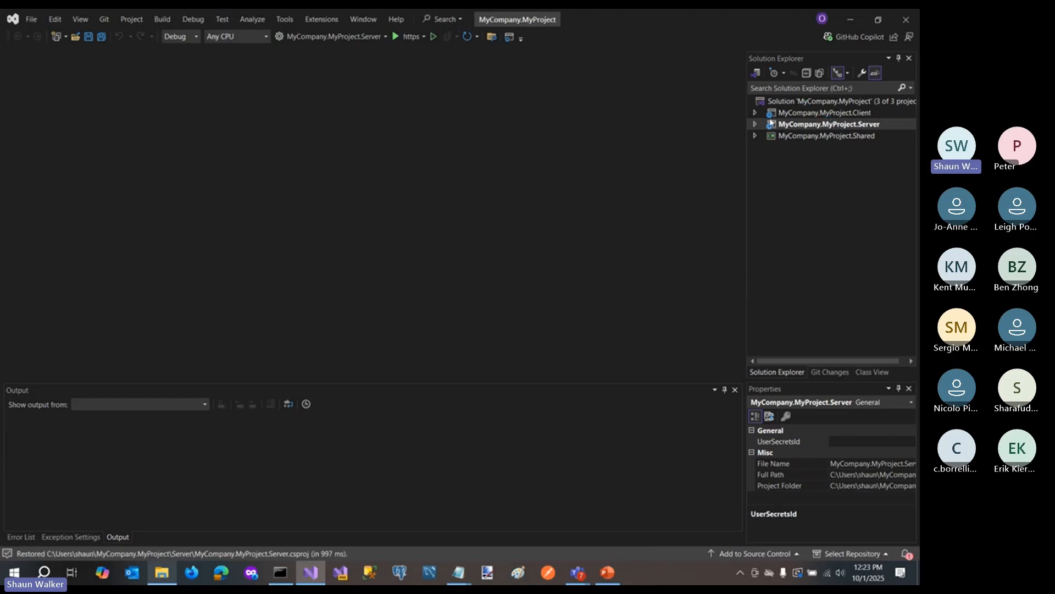
- Open the MyCompany.MyProject.Client project file and examine its package and project references
click(804, 113)
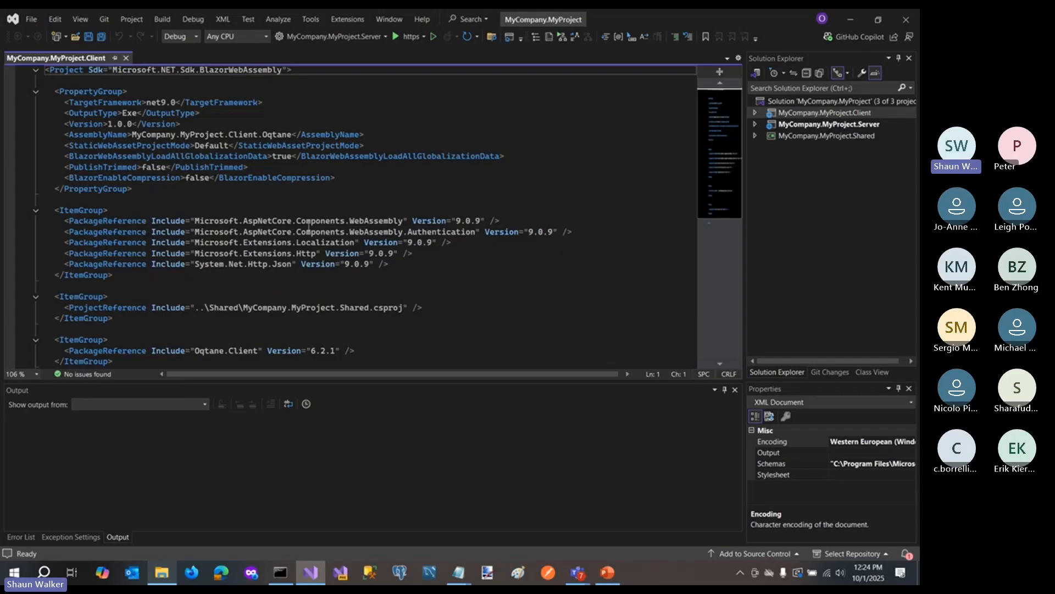
drag(38, 224, 29, 270)
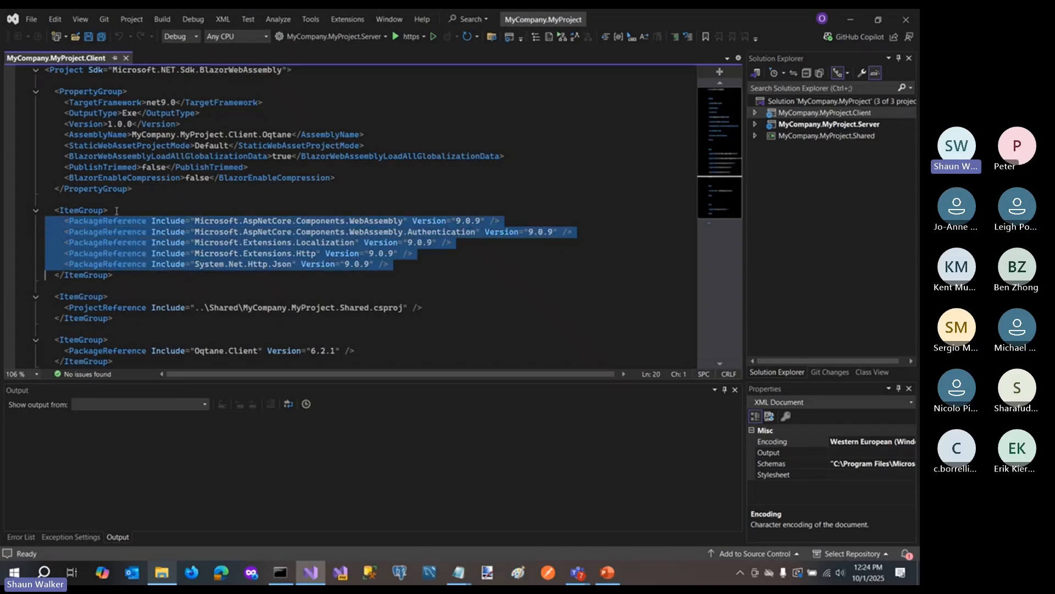
click(182, 211)
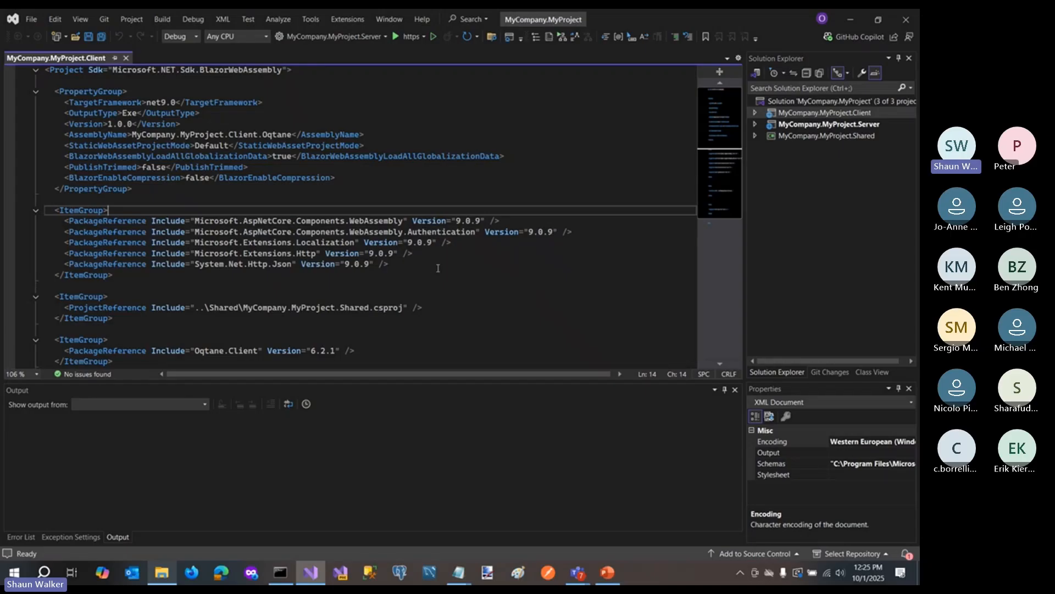
scroll(269, 303, down, 1)
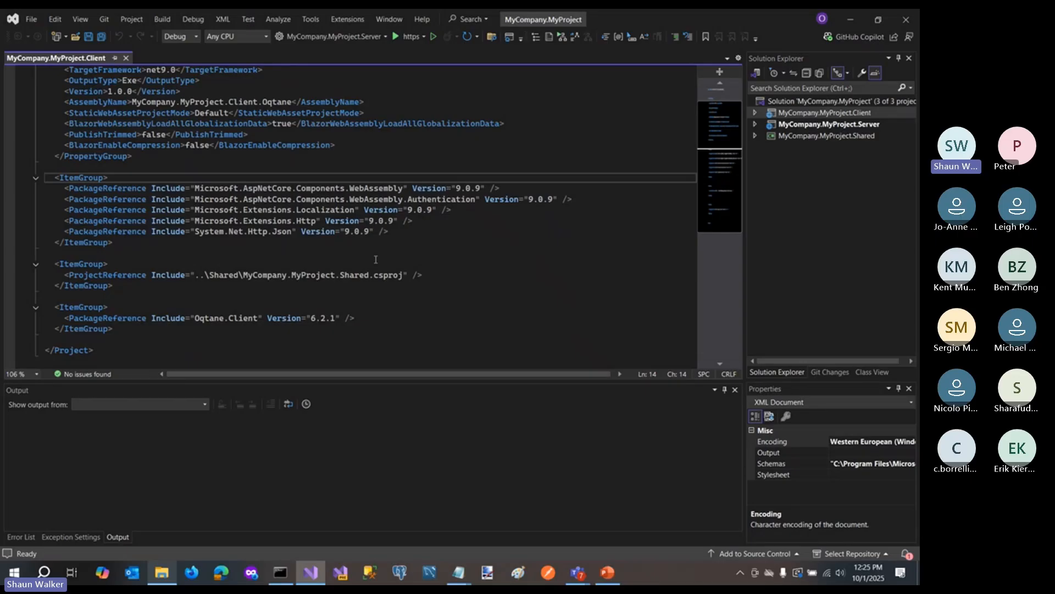
- Open the MyCompany.MyProject.Server project file and expand the Modules and Themes folders under the project's wwwroot
click(799, 126)
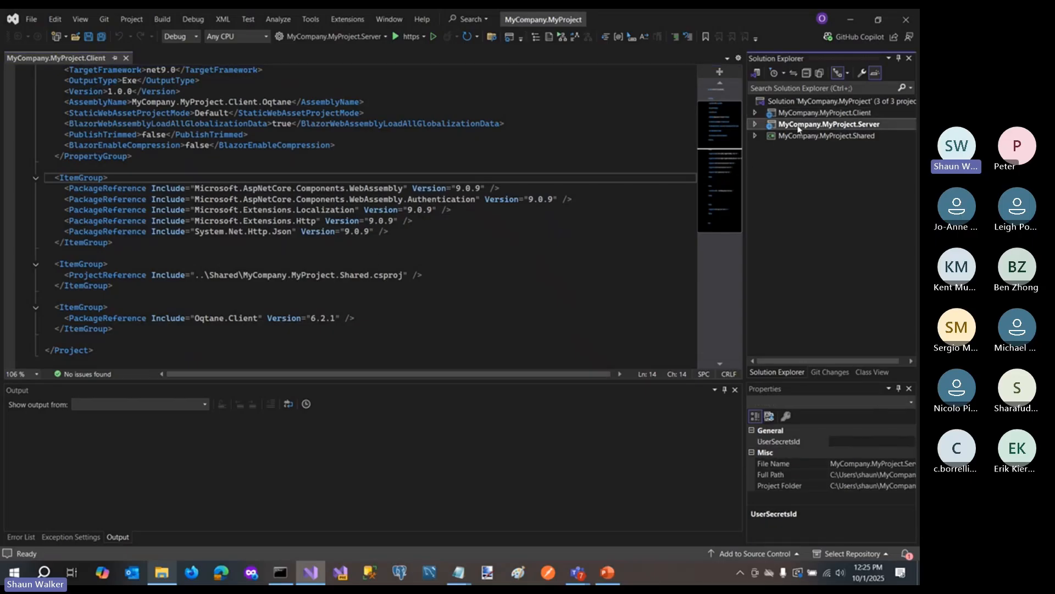
double_click(798, 126)
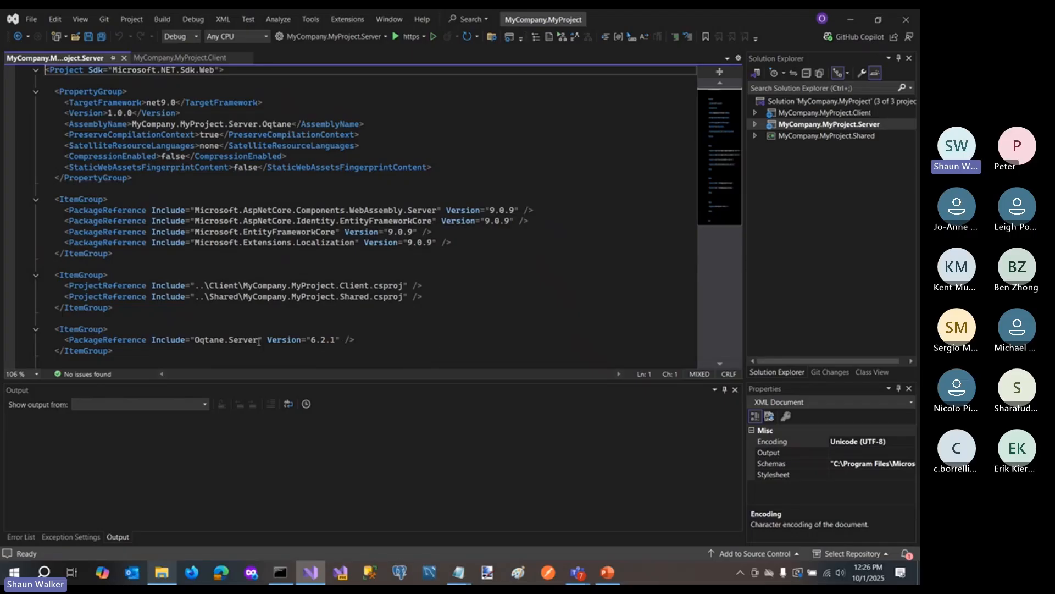
click(756, 125)
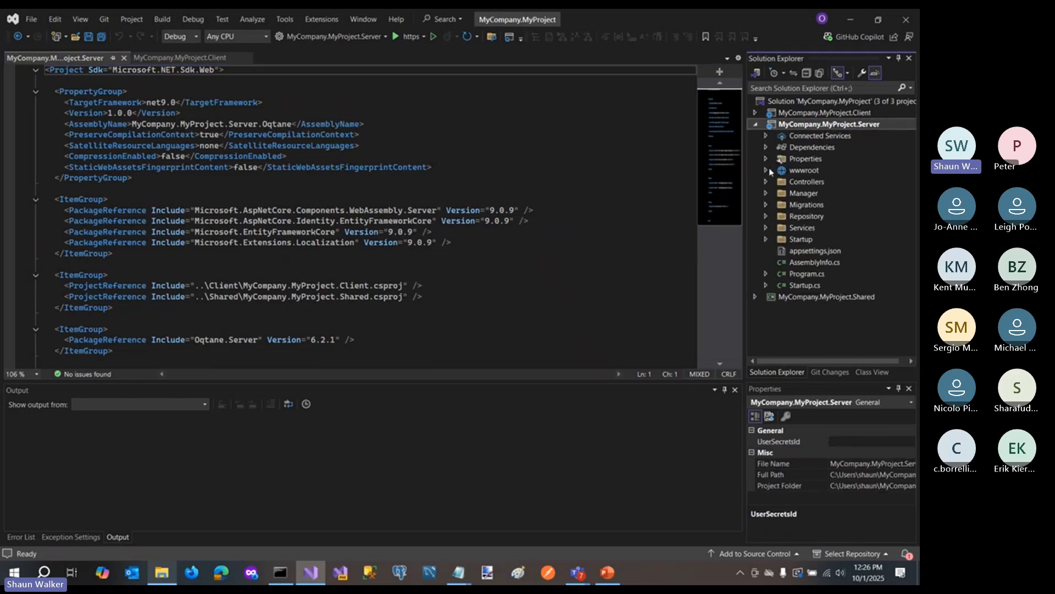
click(766, 170)
click(777, 182)
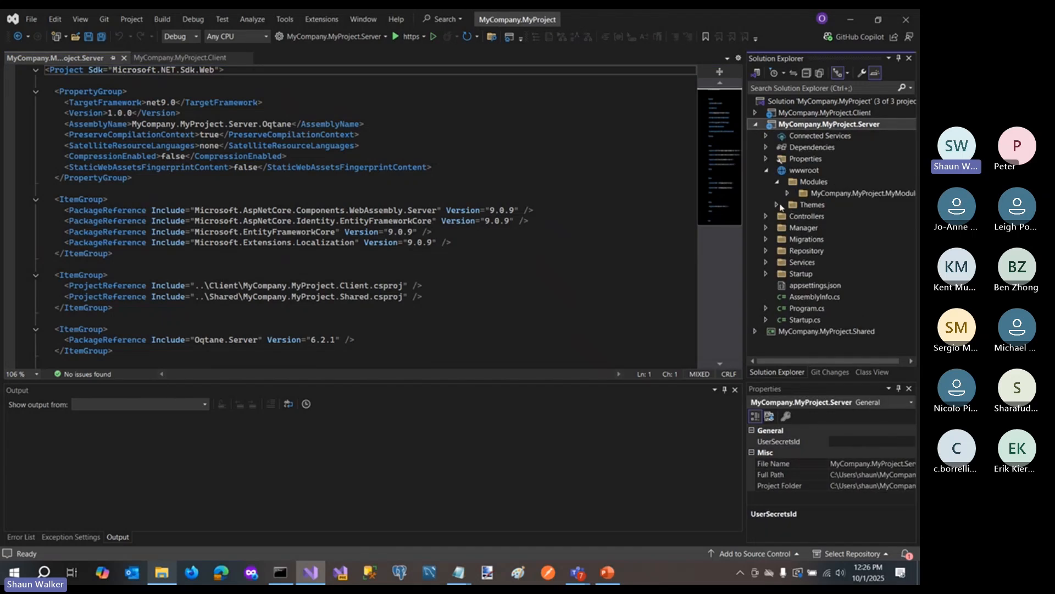
click(778, 205)
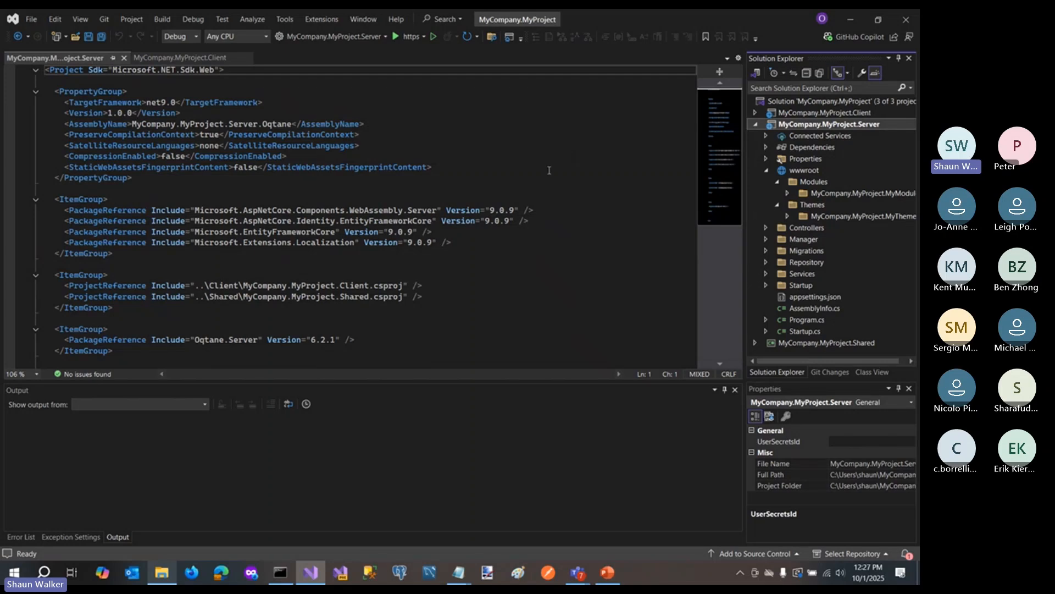
- Review the Server project's launchSettings.json and the MyCompany.MyProject.Shared project file, and collapse the Server project
click(766, 160)
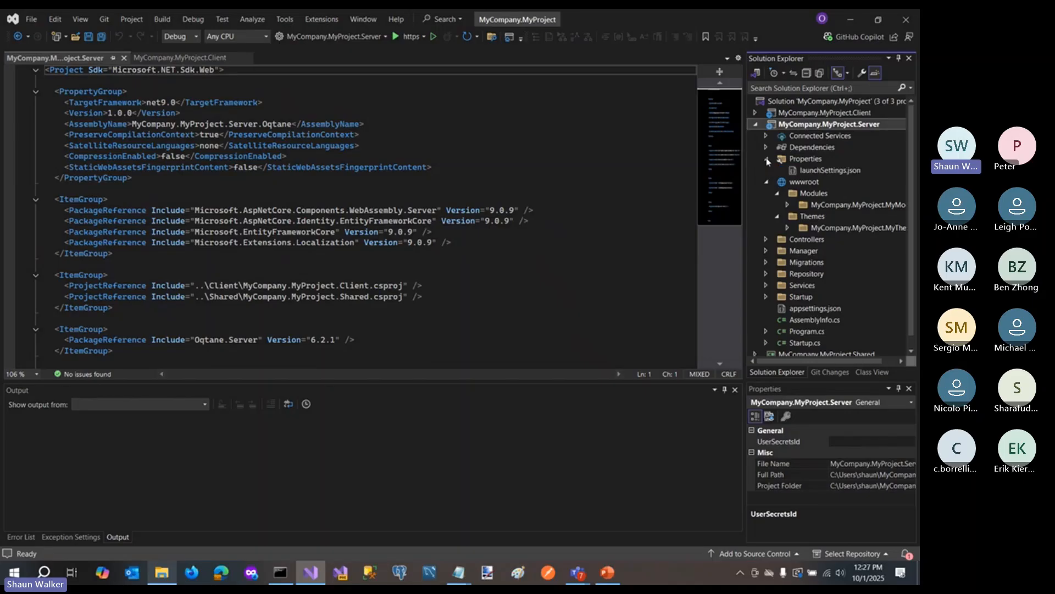
double_click(821, 171)
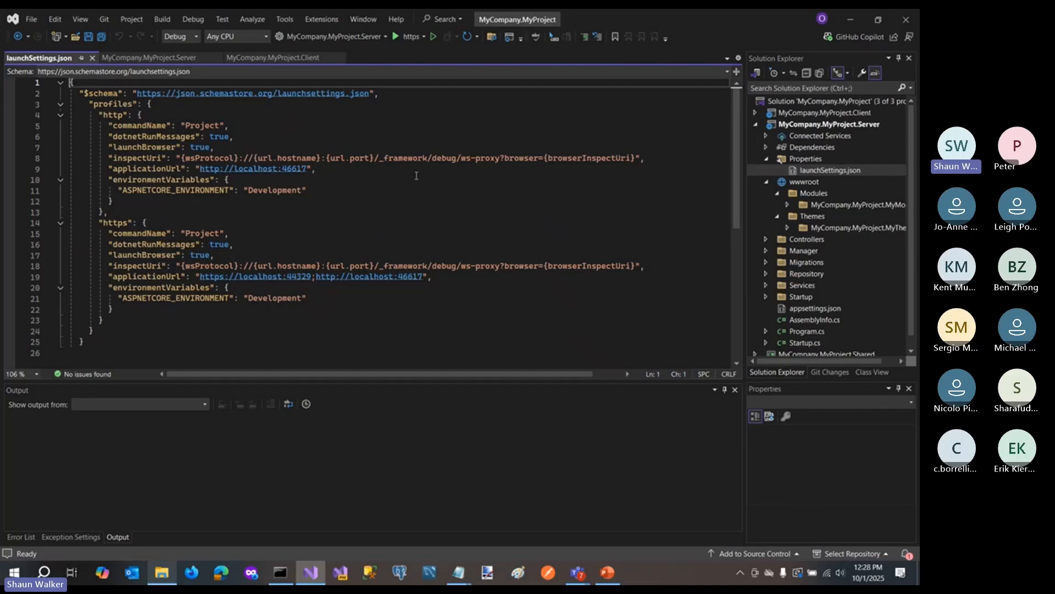
scroll(863, 253, down, 1)
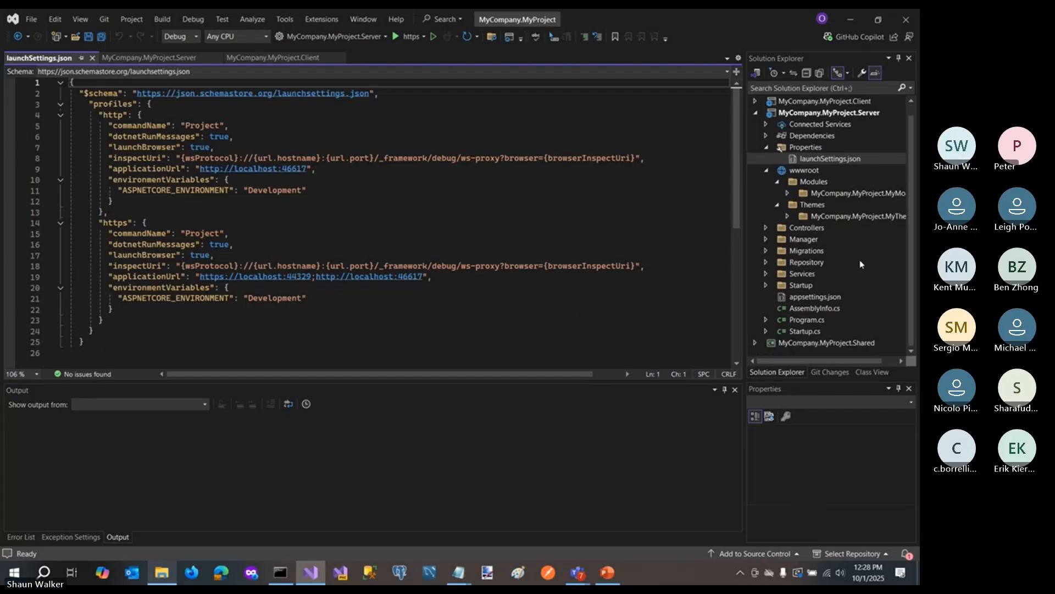
double_click(826, 343)
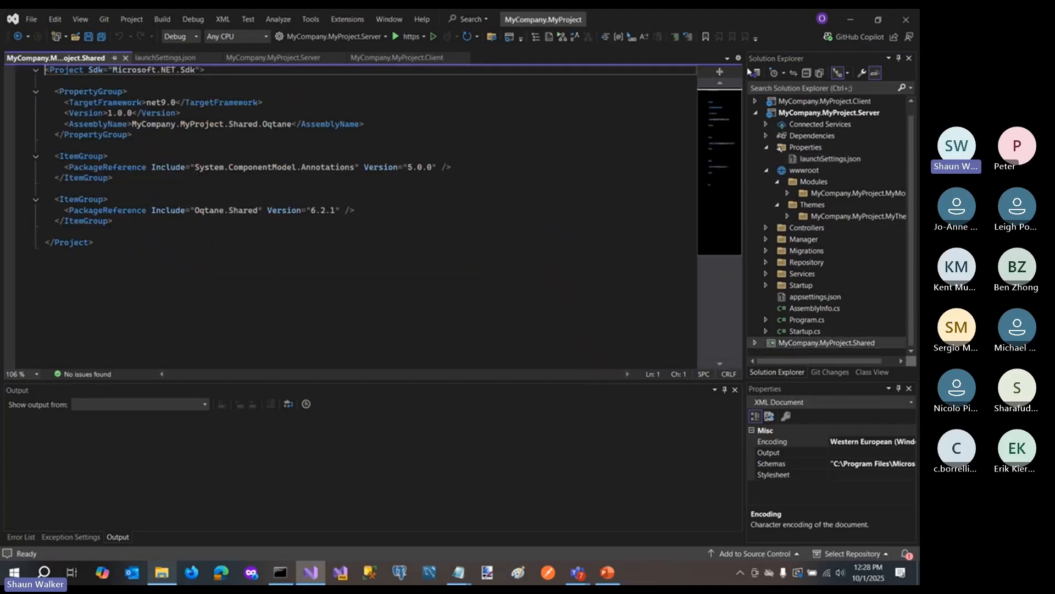
click(756, 115)
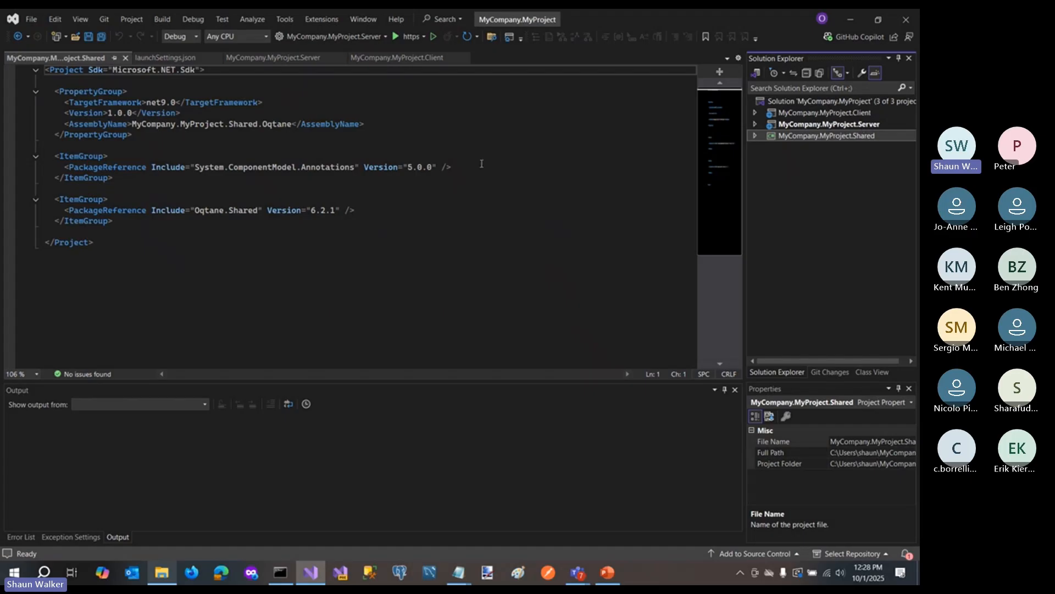
- Run the Server project with the https profile and choose LocalDB as the database on the installation page
click(401, 41)
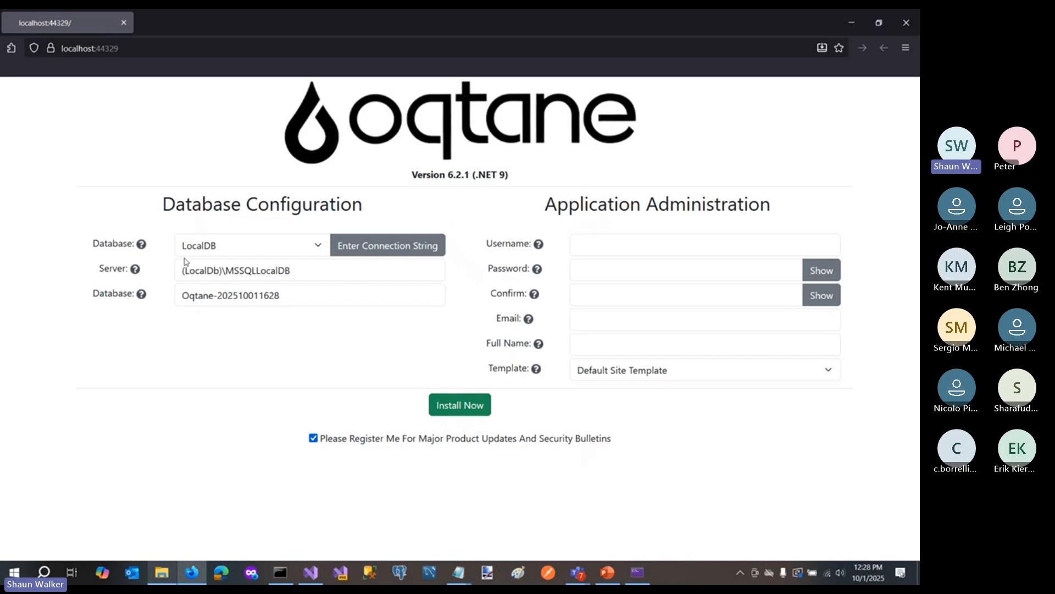
click(227, 250)
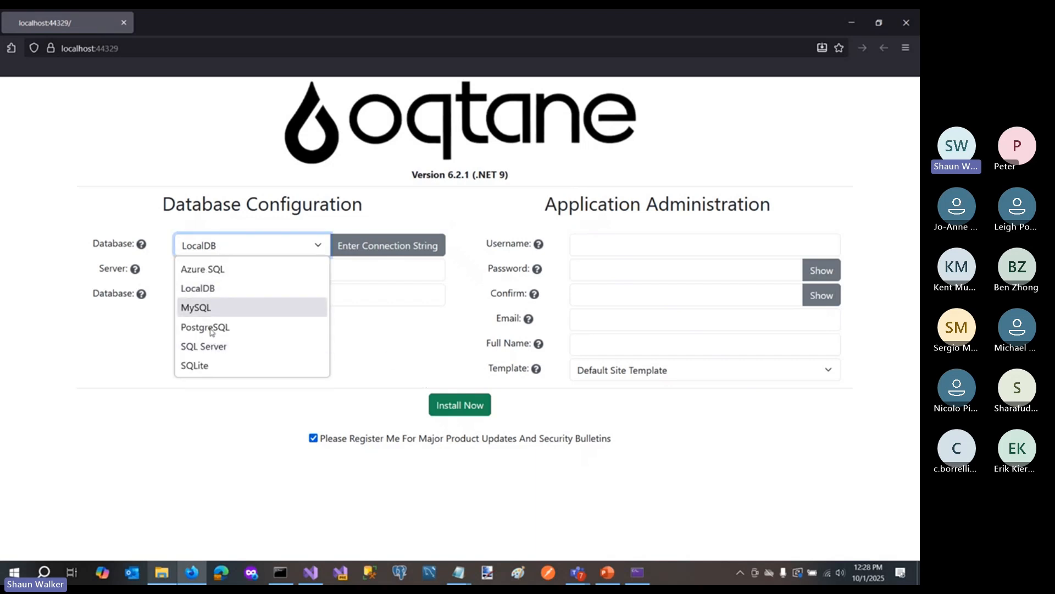
click(213, 289)
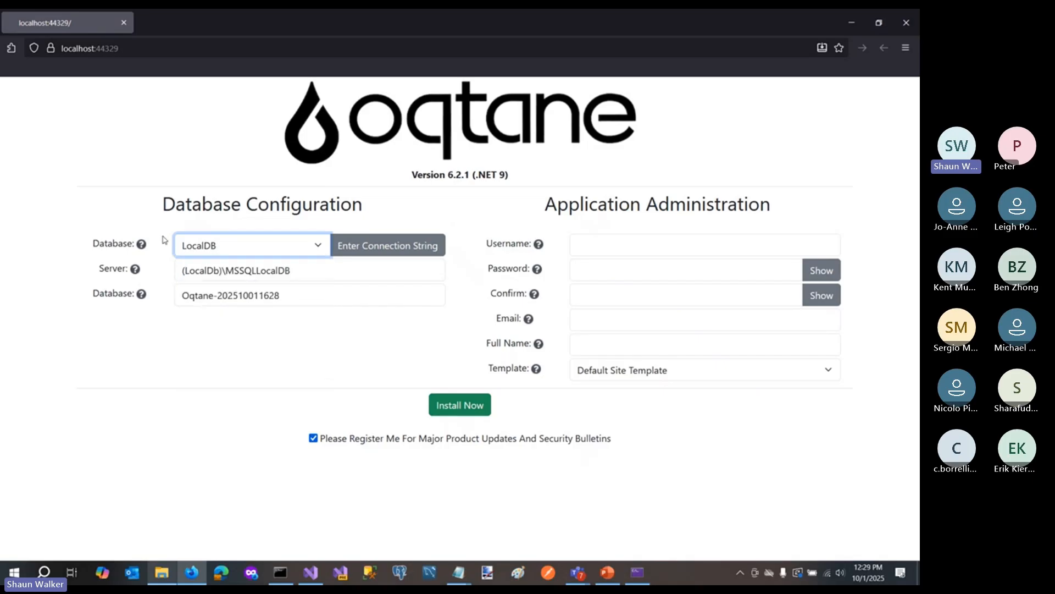
- Set the application administrator's username to host and fill in the password and its confirmation
click(586, 250)
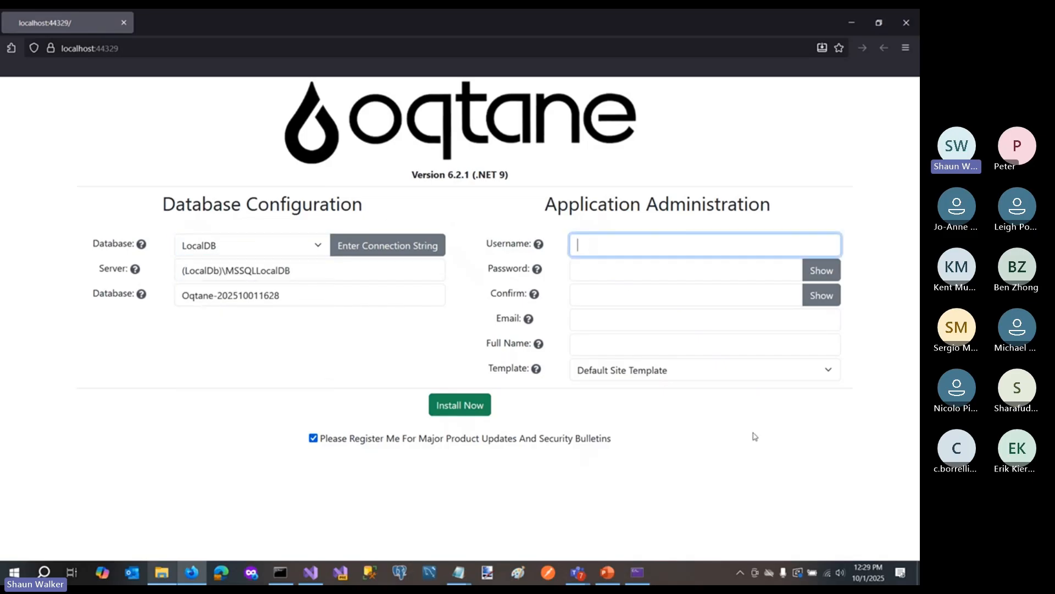
text(host)
key(Tab)
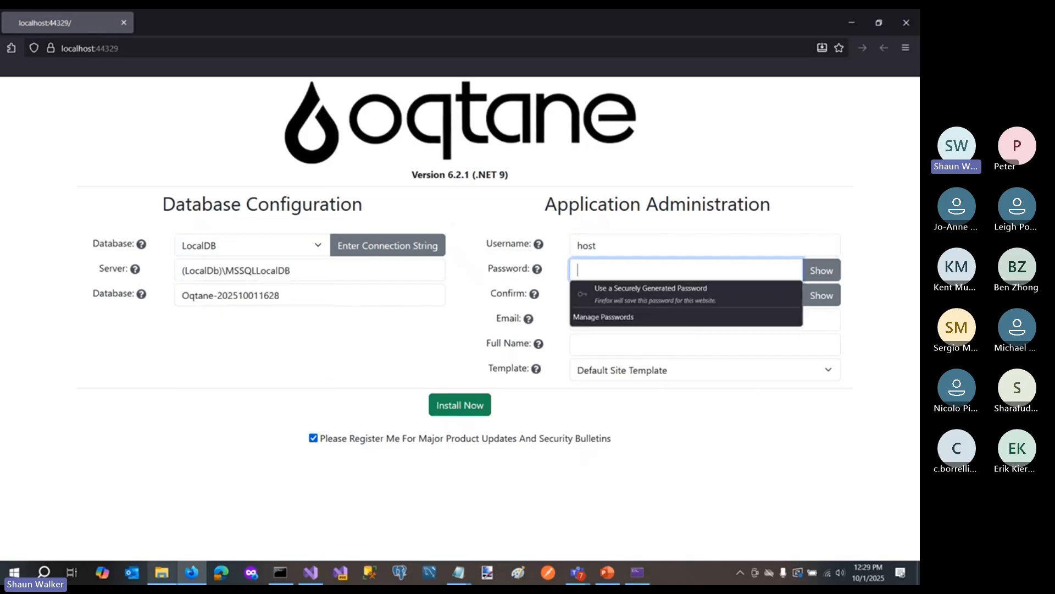
text(••••••••)
key(Tab)
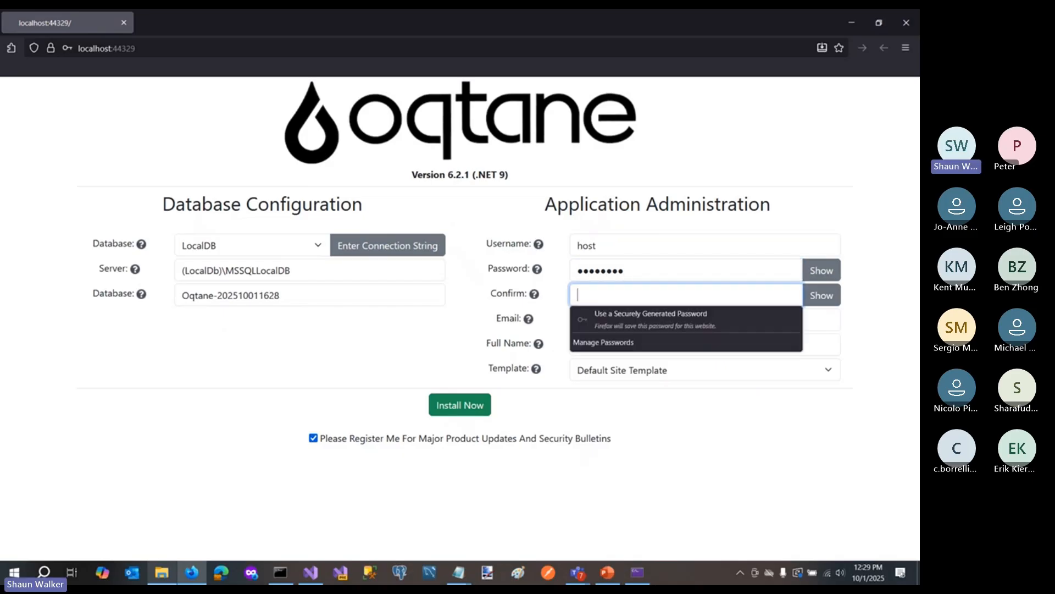
text(••••••••)
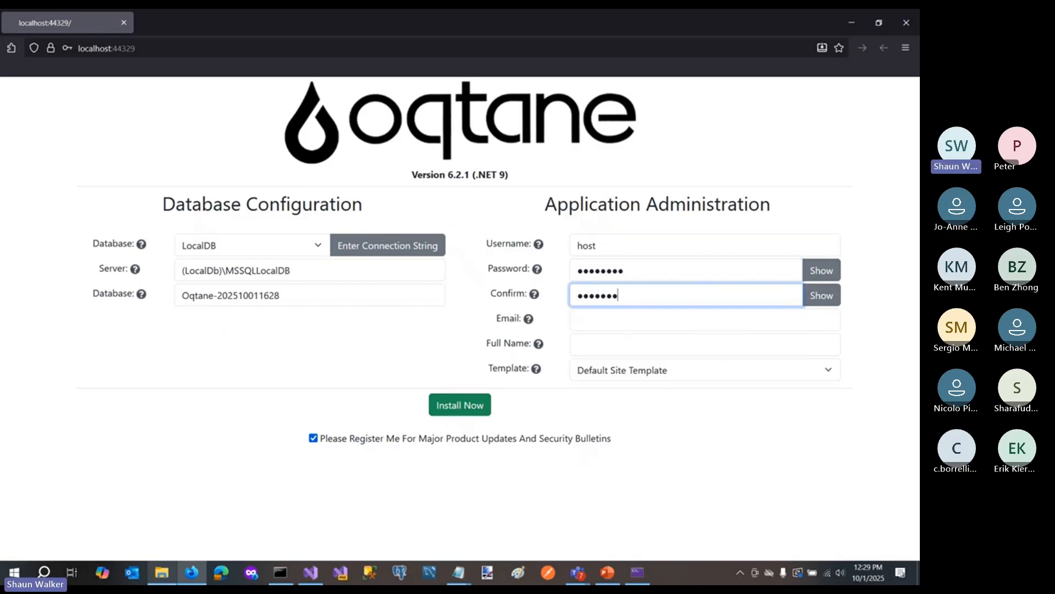
- Fill in the administrator's e-mail address, correcting its .com ending
key(Tab)
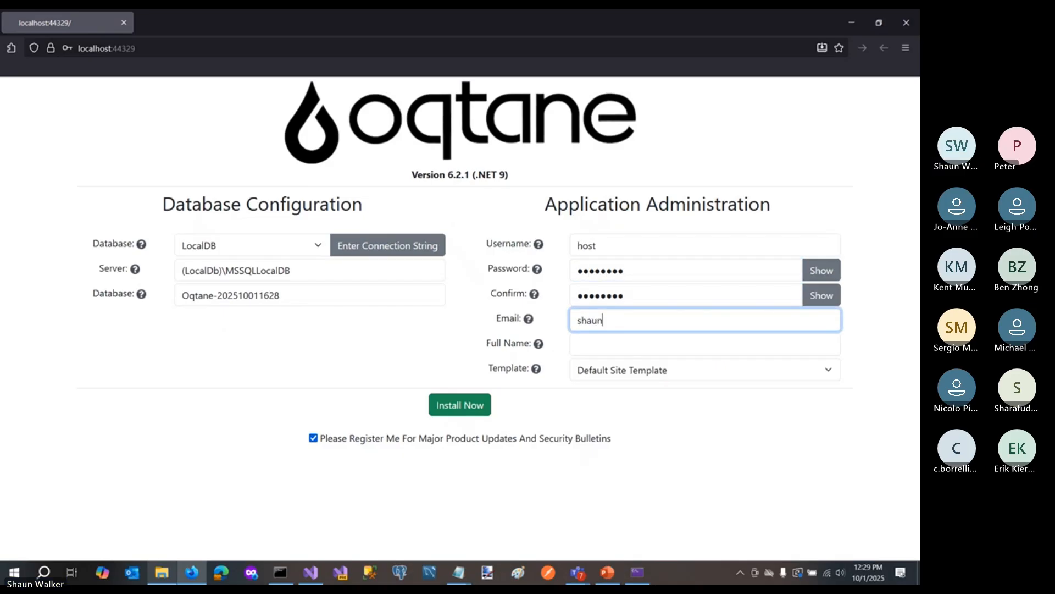
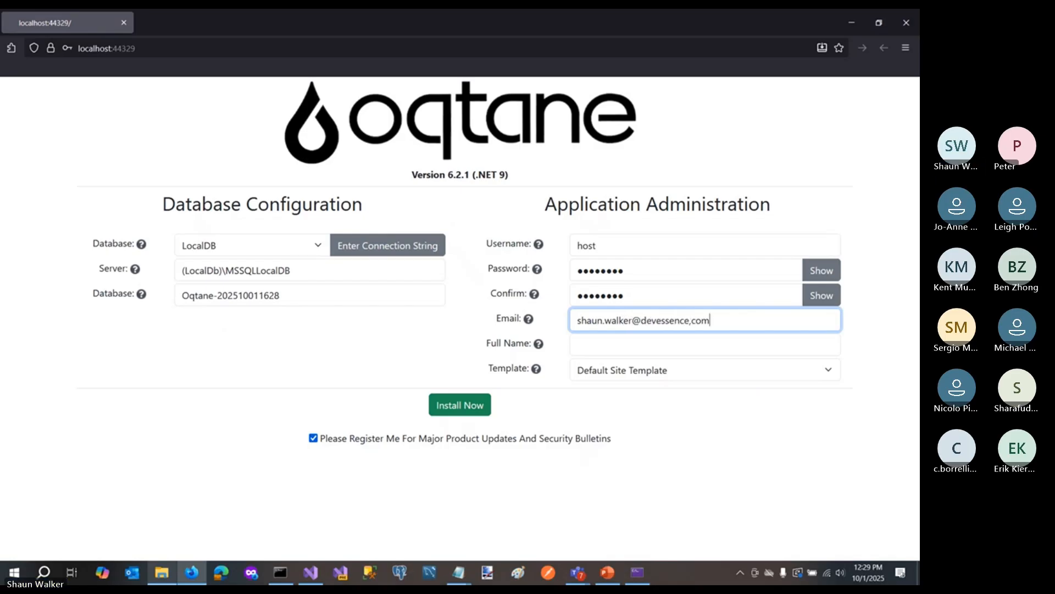
- Enter the administrator's full name, install Oqtane with the Default Site Template, and decline to save the password
click(639, 347)
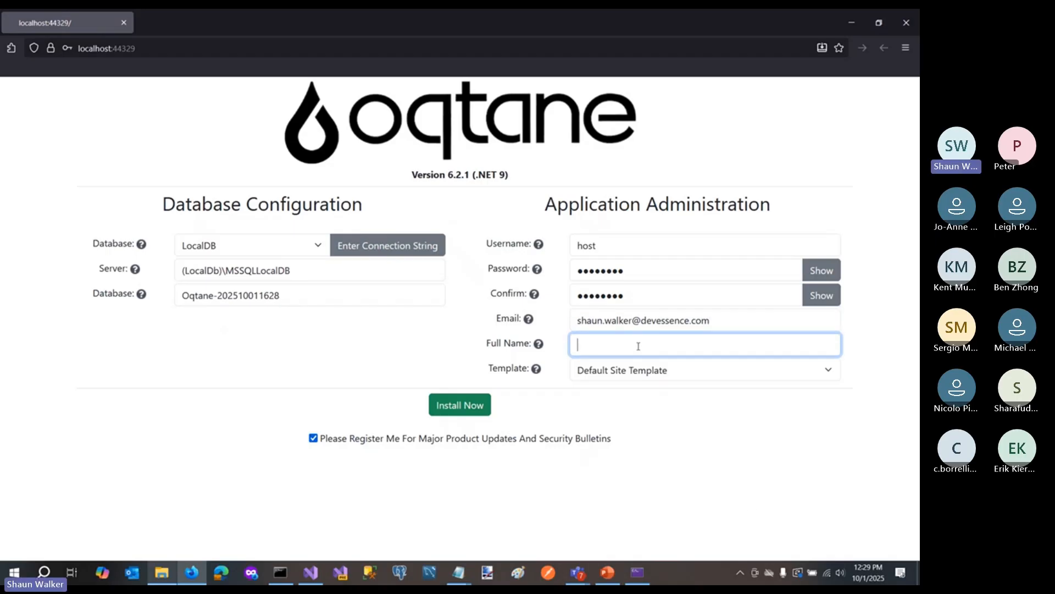
text(Shaun Walker)
click(478, 412)
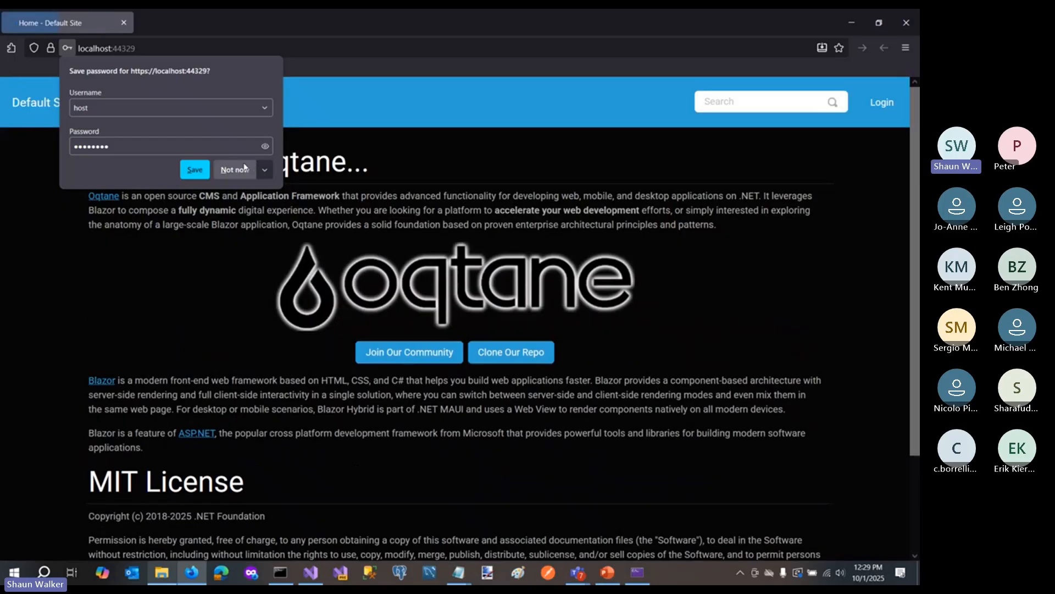
click(235, 169)
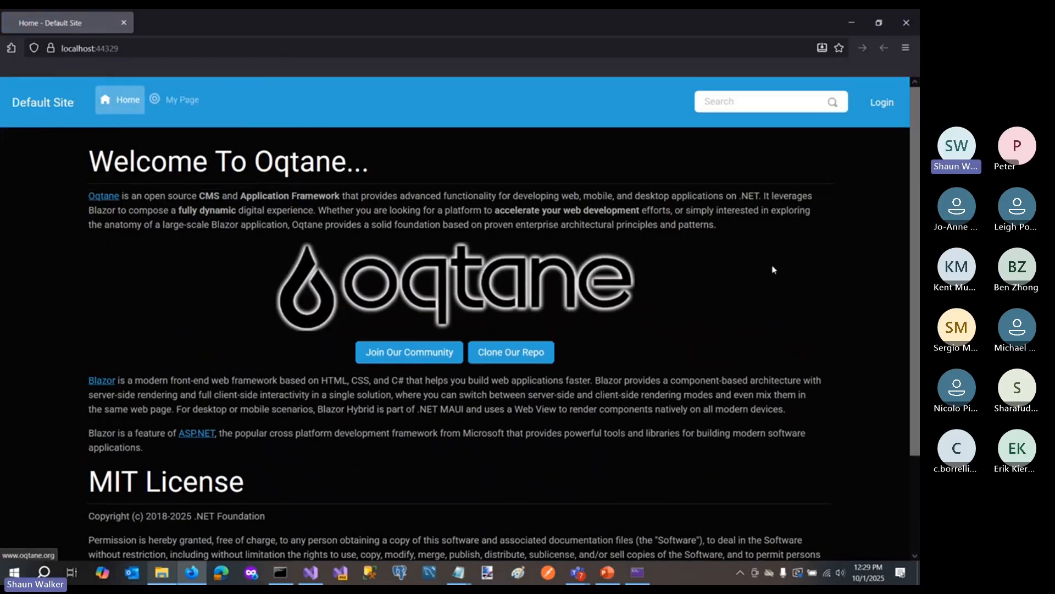
- Log in to the Default Site as host with the account password and decline to save the credentials
click(882, 102)
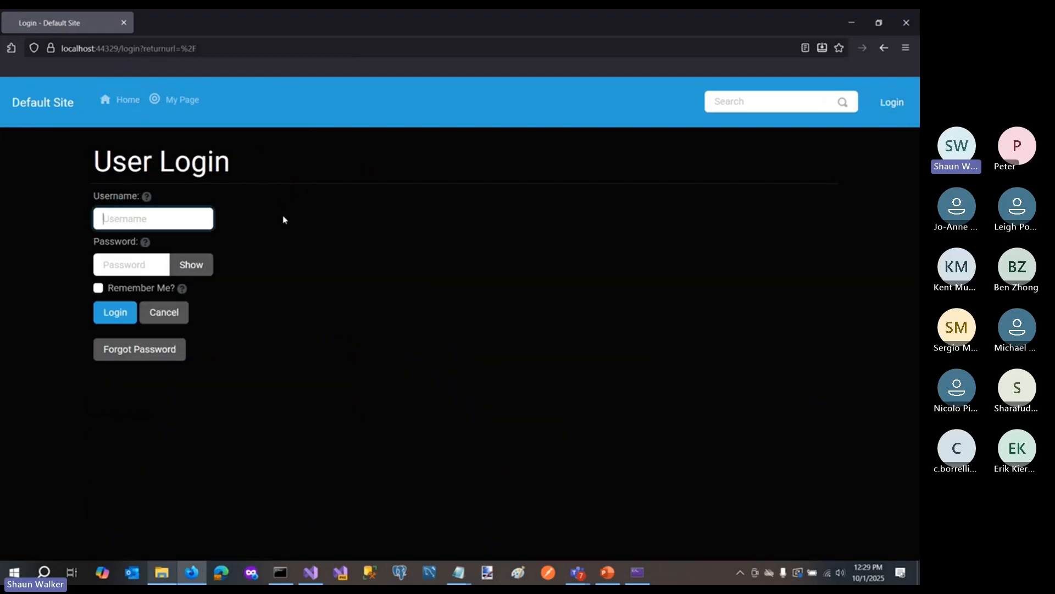
text(host)
key(Tab)
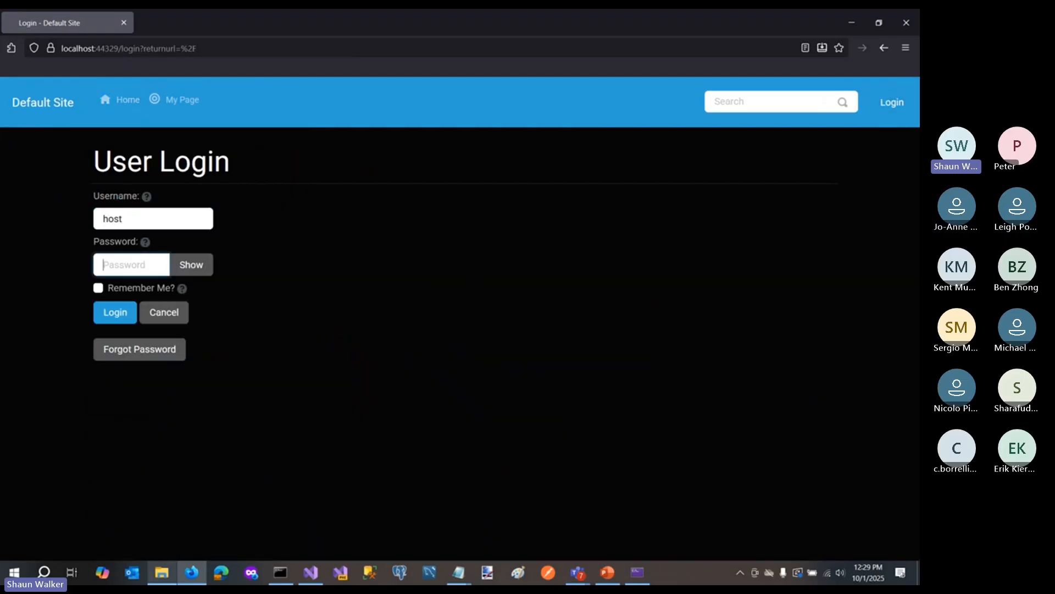
text(Password1)
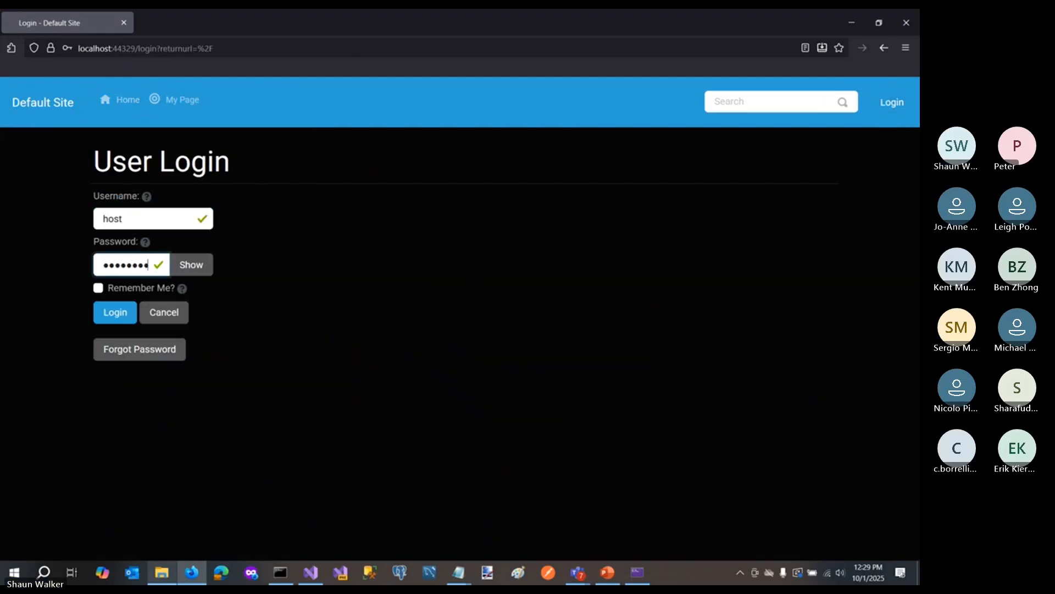
key(Return)
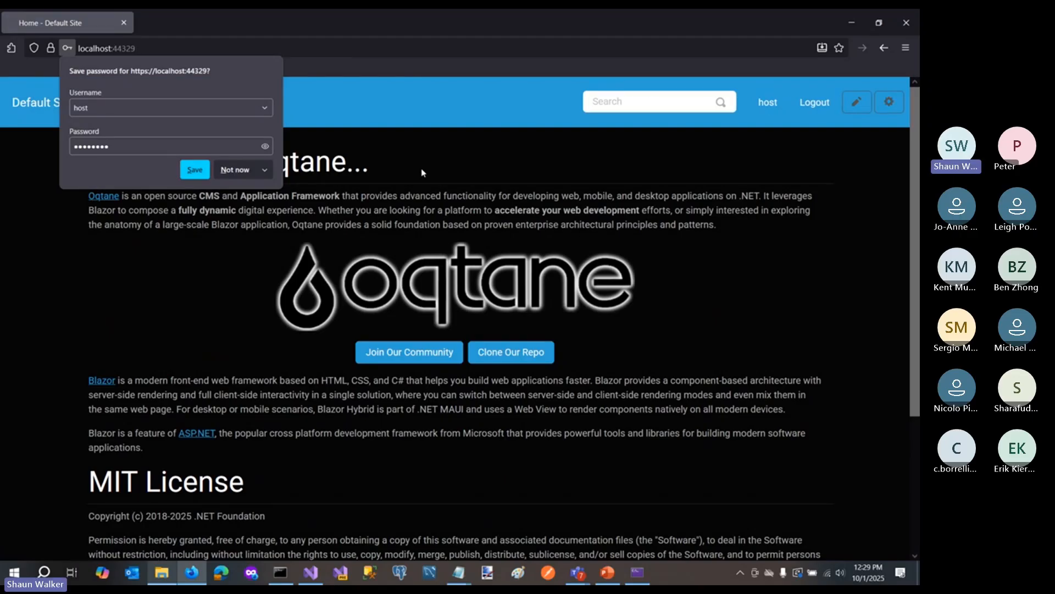
click(237, 170)
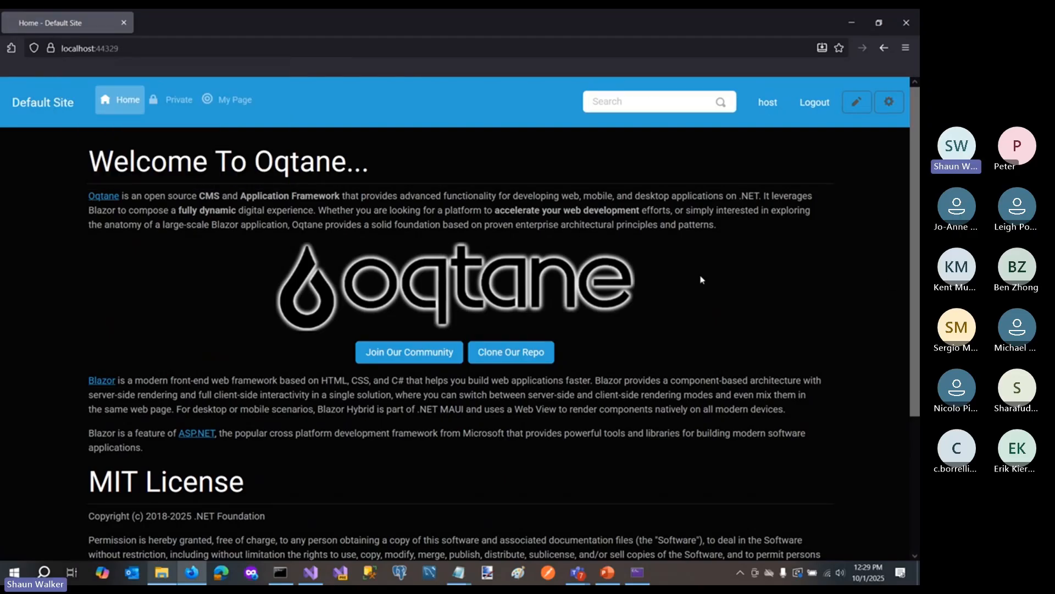
- Enable edit mode on the Home page and open the content of the Welcome To Oqtane module for editing
scroll(659, 275, down, 5)
scroll(484, 263, up, 5)
click(858, 103)
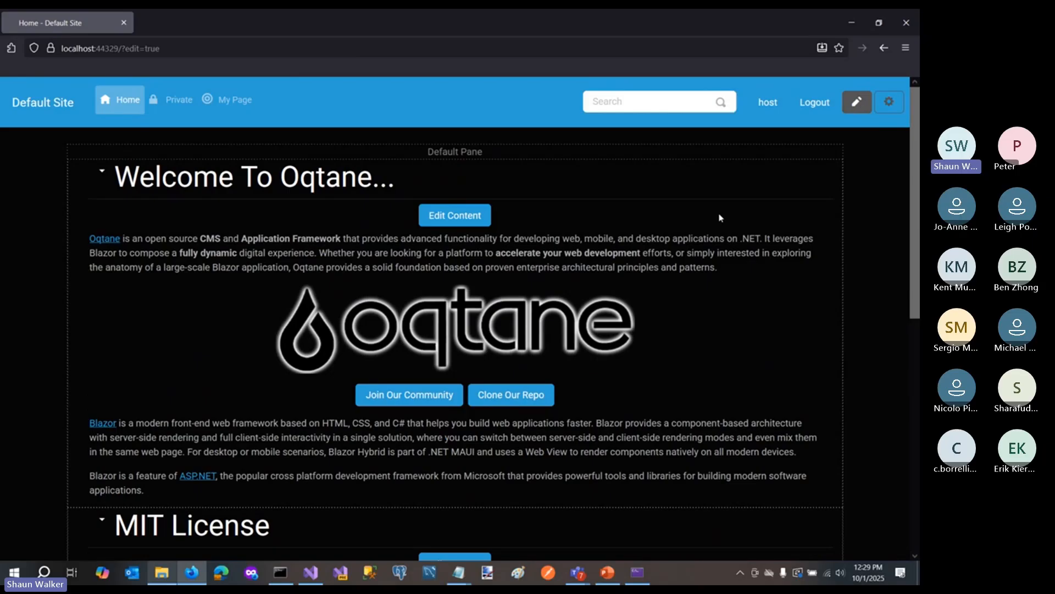
click(466, 220)
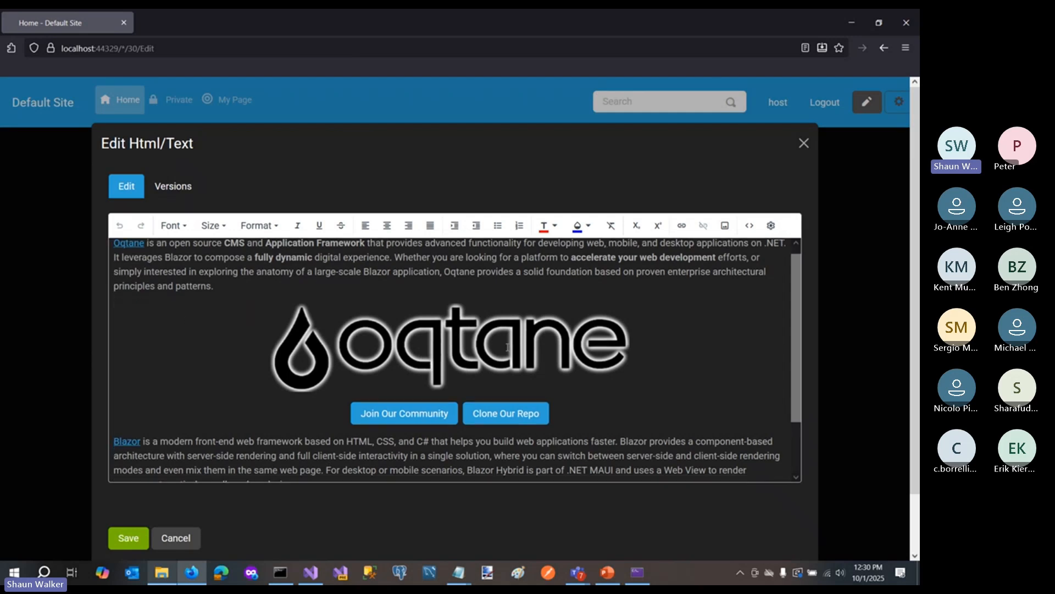
scroll(523, 330, down, 2)
scroll(504, 351, up, 2)
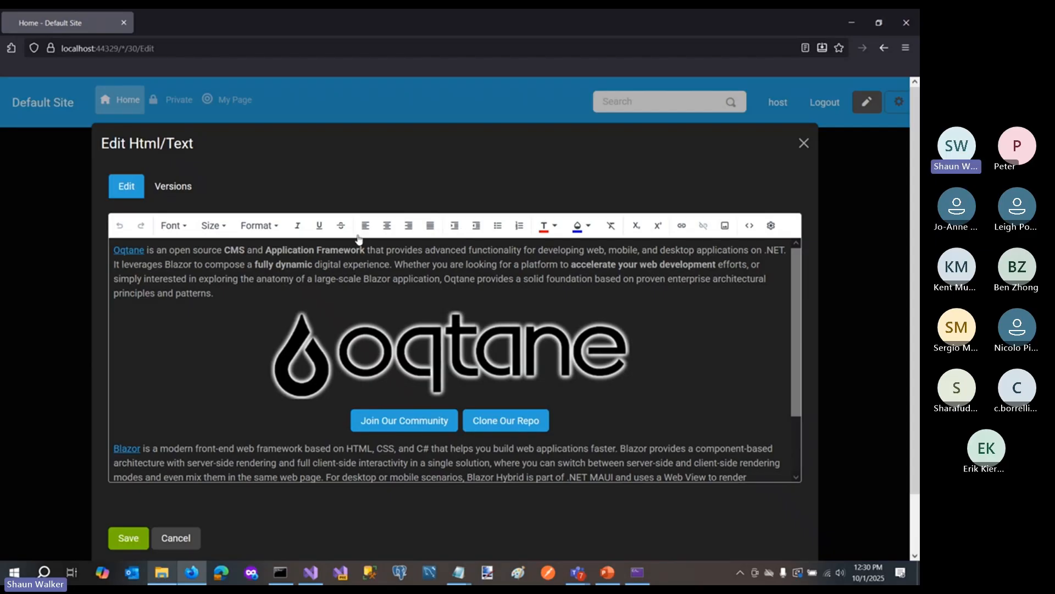
- Format the word "Whether" in Helvetica at 18px, and check the resulting HTML source before returning to the visual editor
drag(394, 264, 431, 264)
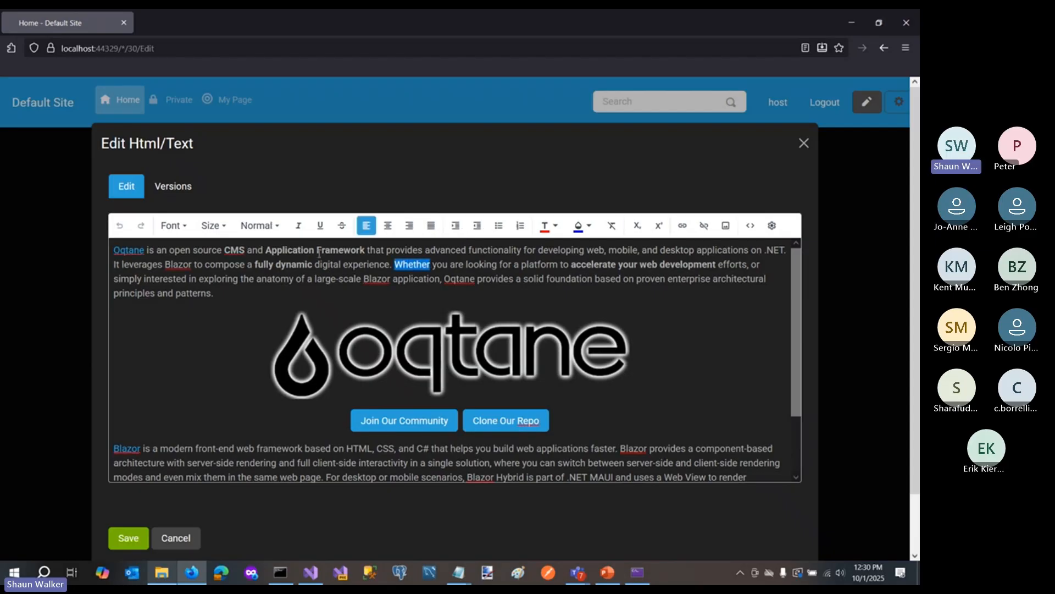
click(172, 225)
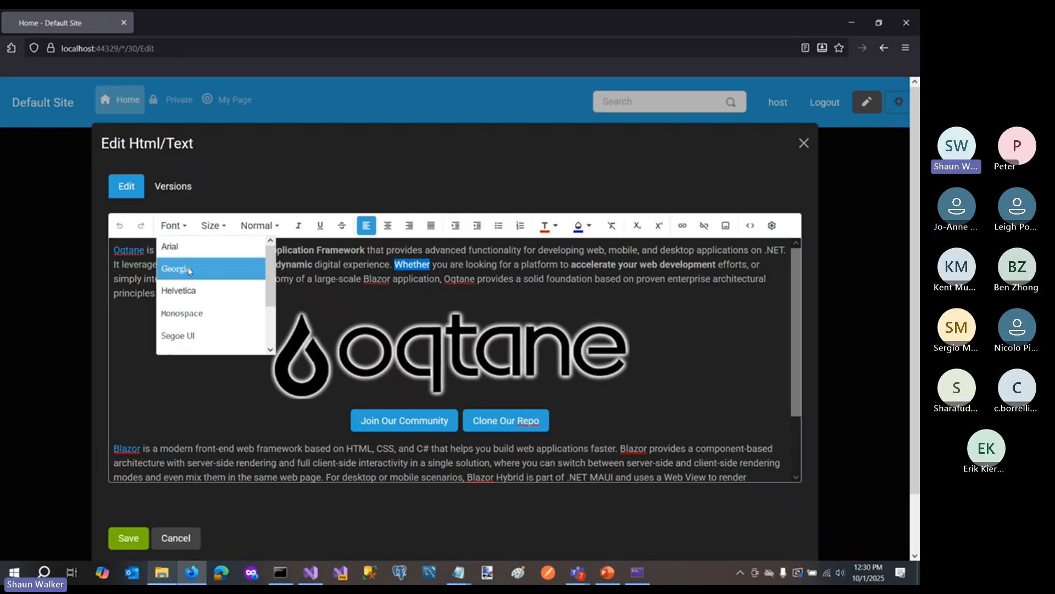
click(187, 290)
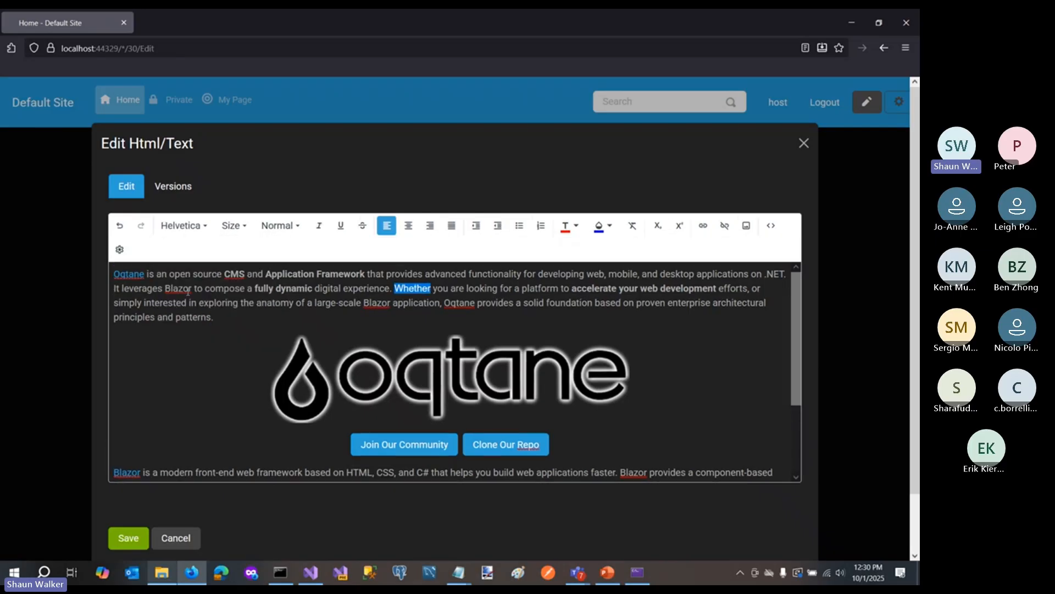
click(232, 225)
click(245, 283)
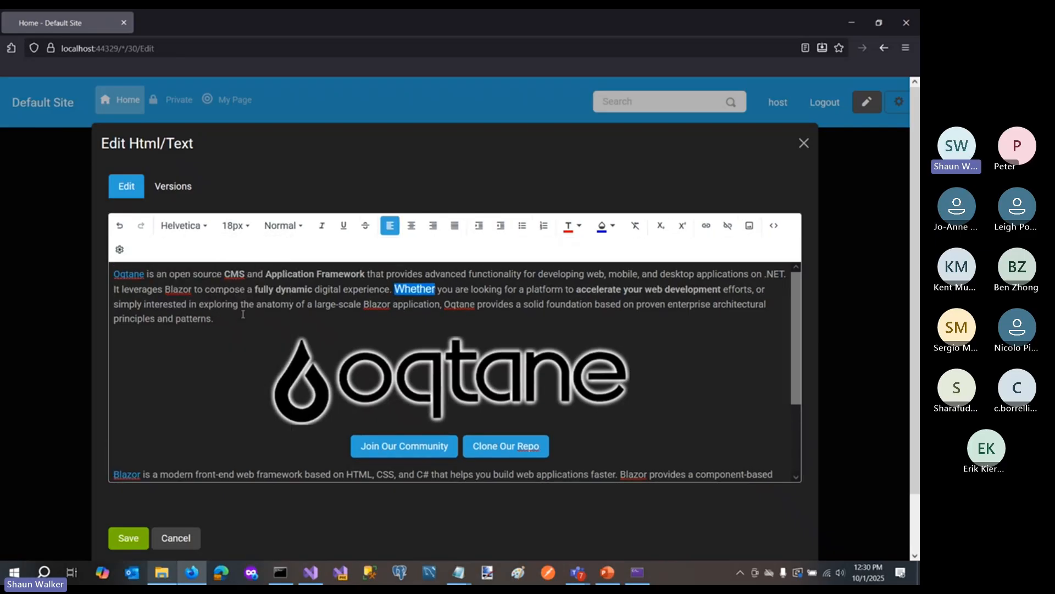
click(439, 289)
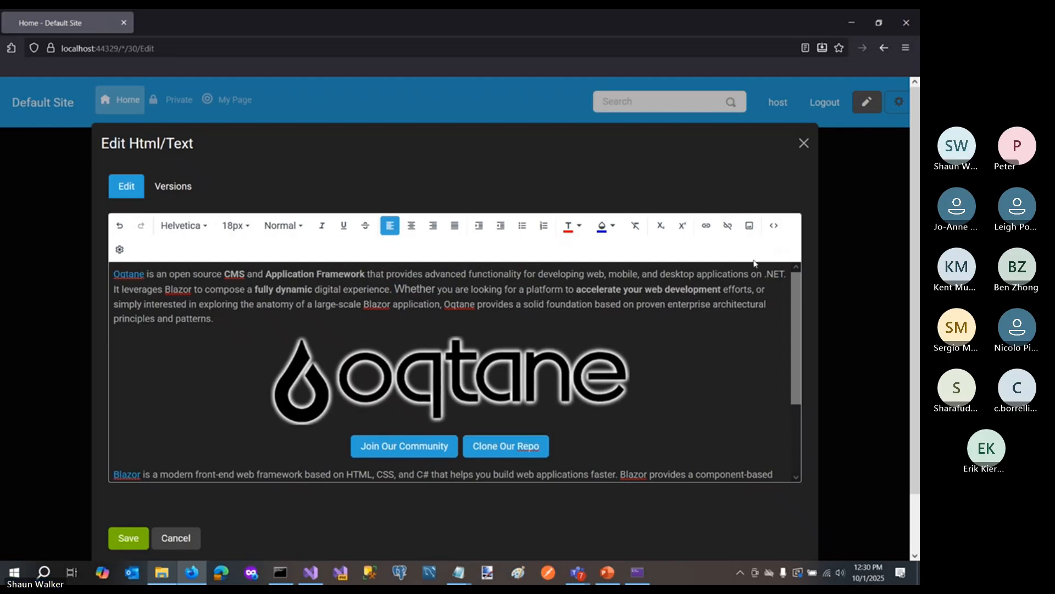
click(774, 226)
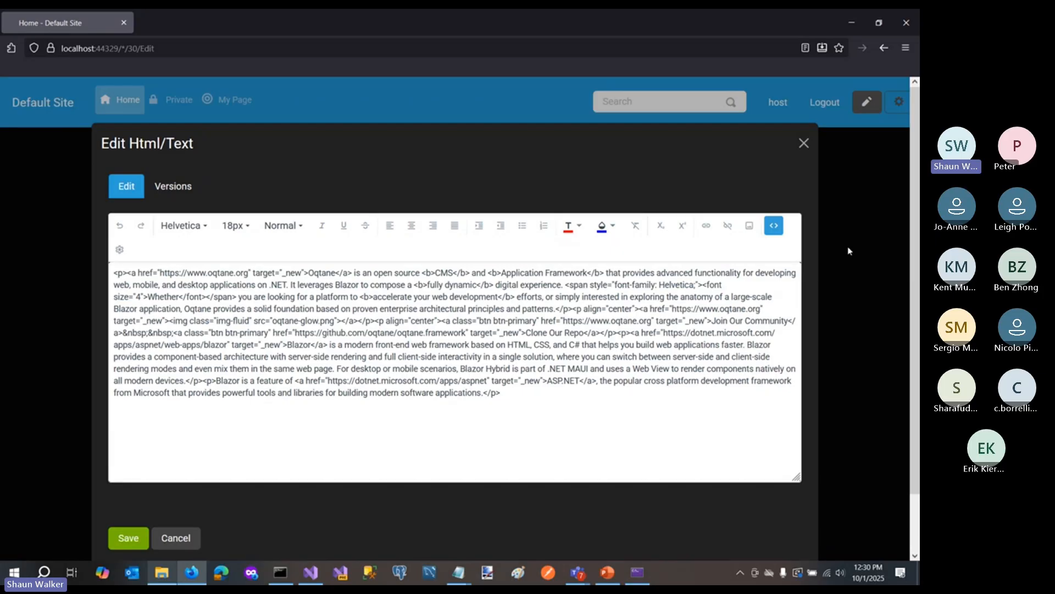
click(774, 226)
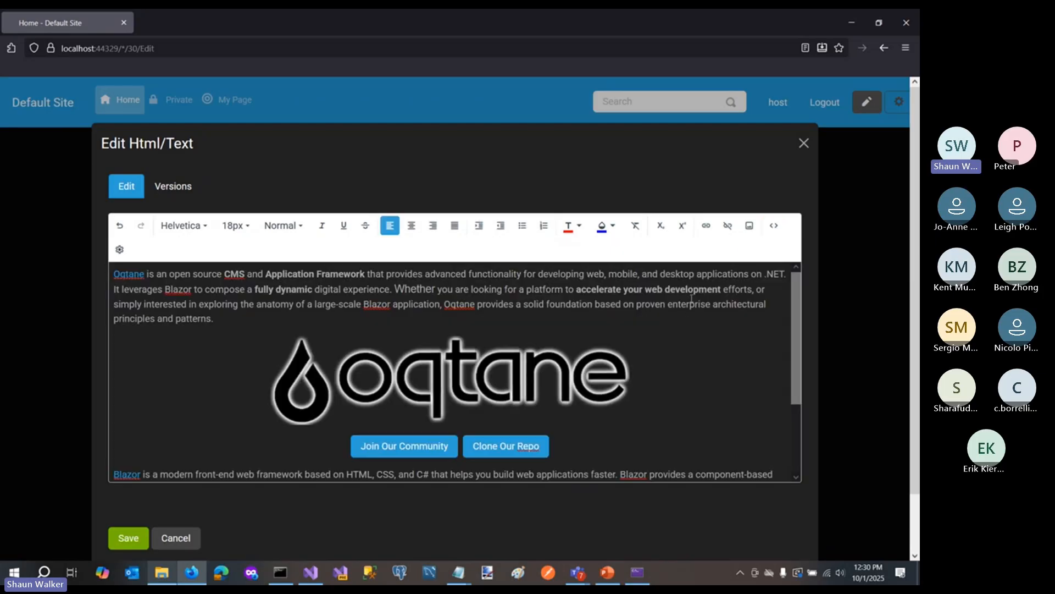
- Upload VS4.png from the Temp folder to the Root folder and insert the image after the word "Whether"
click(749, 226)
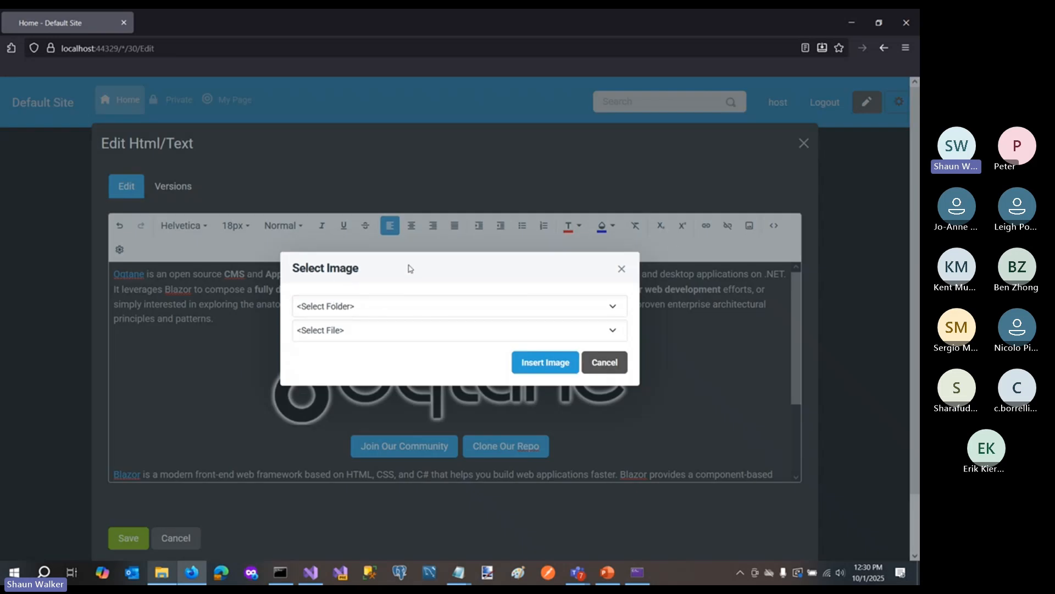
click(352, 308)
click(346, 346)
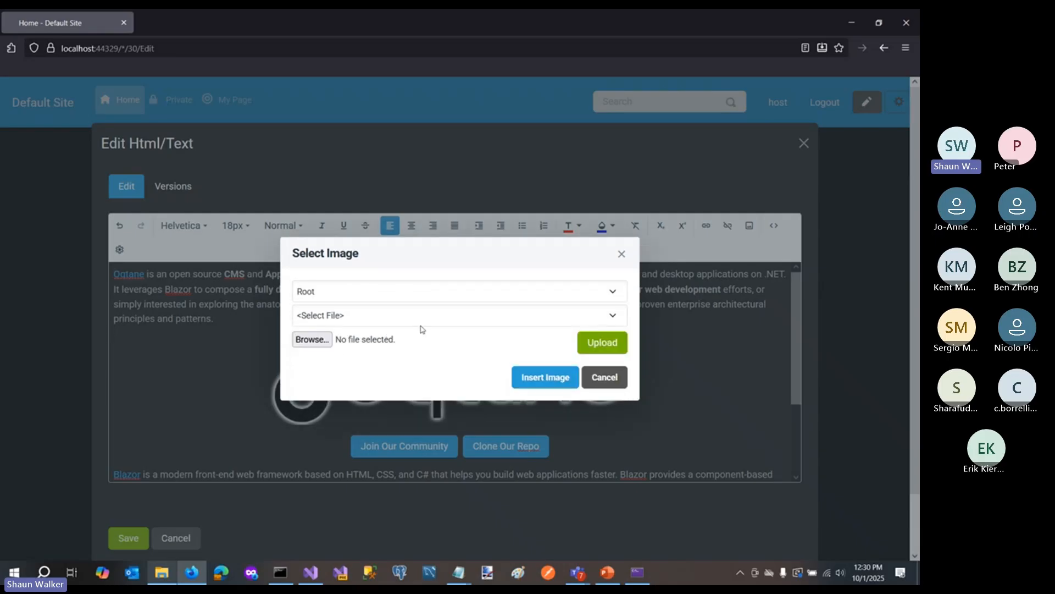
click(320, 345)
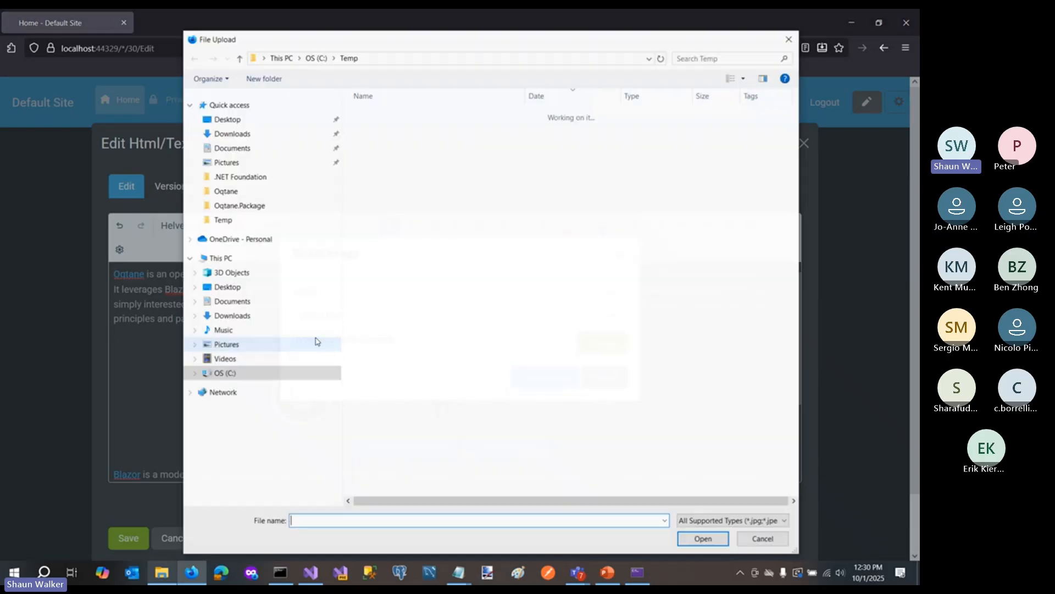
click(384, 219)
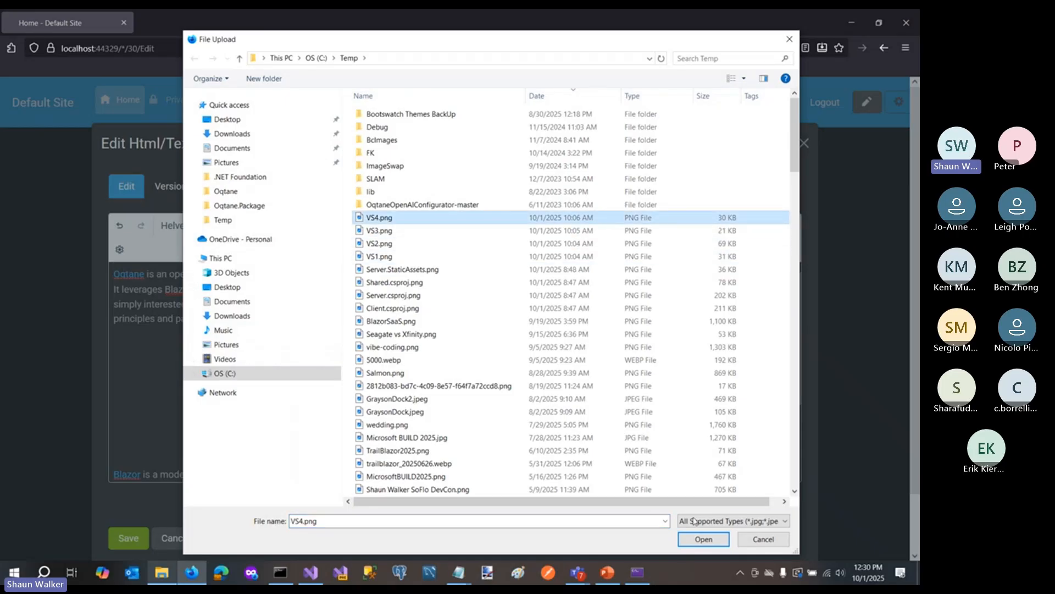
click(704, 539)
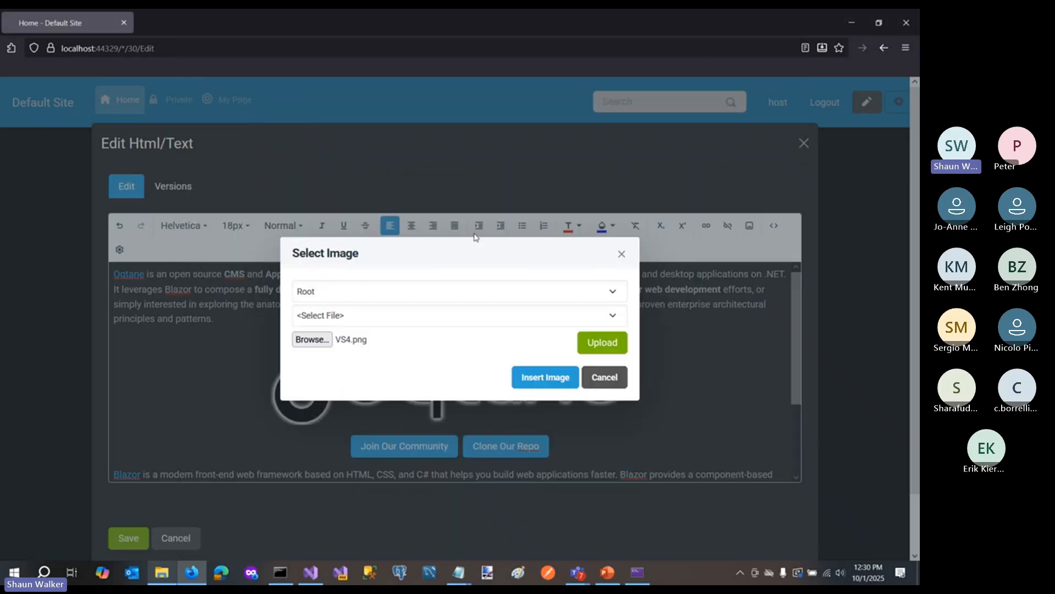
click(603, 346)
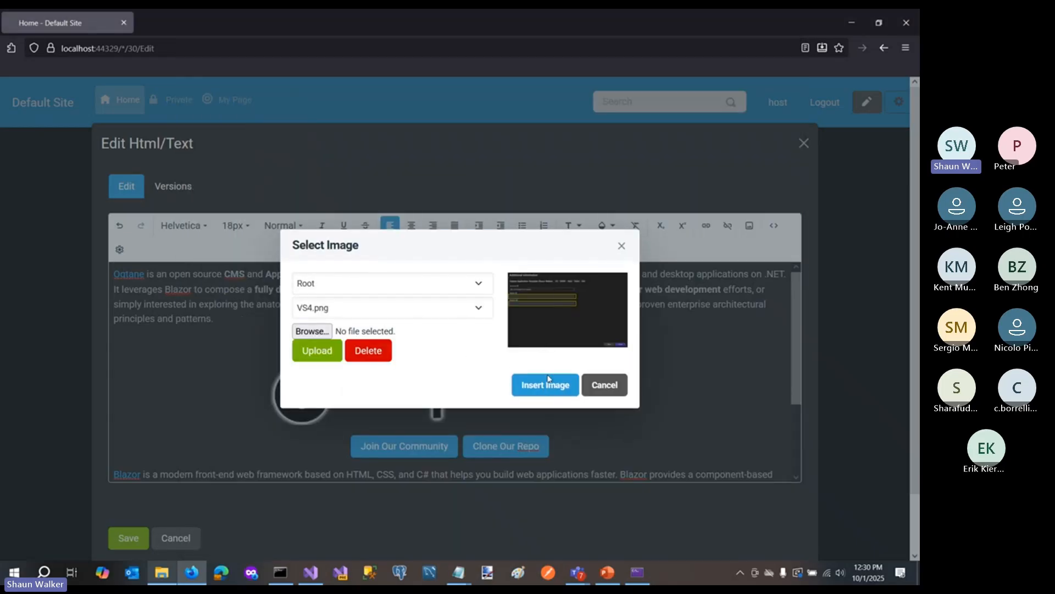
click(553, 385)
- Review the inserted image, save the Html/Text content, and check it on the Home page
scroll(210, 269, up, 3)
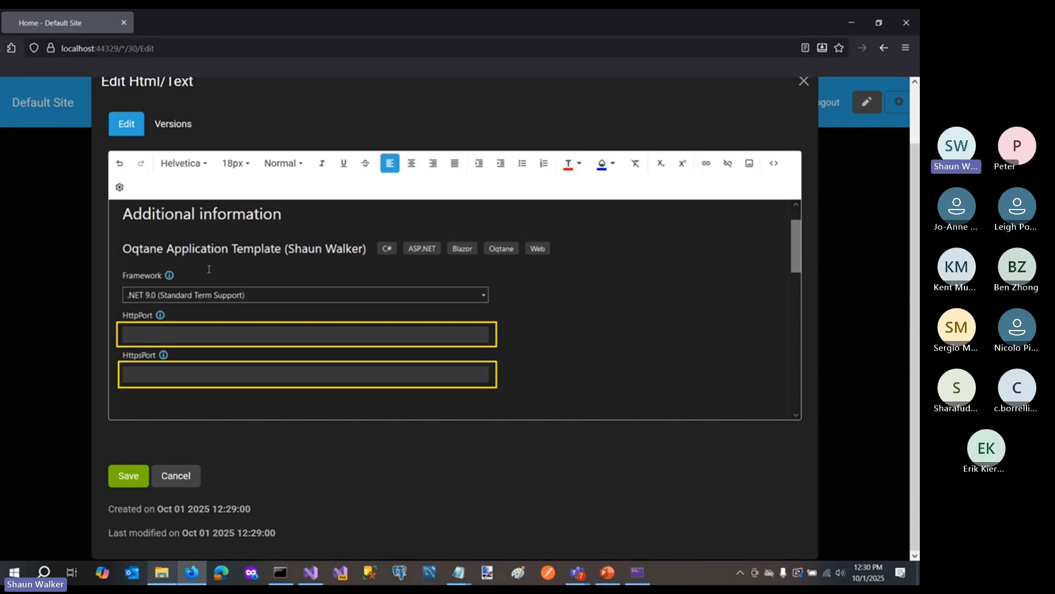
scroll(239, 335, down, 4)
scroll(239, 336, up, 3)
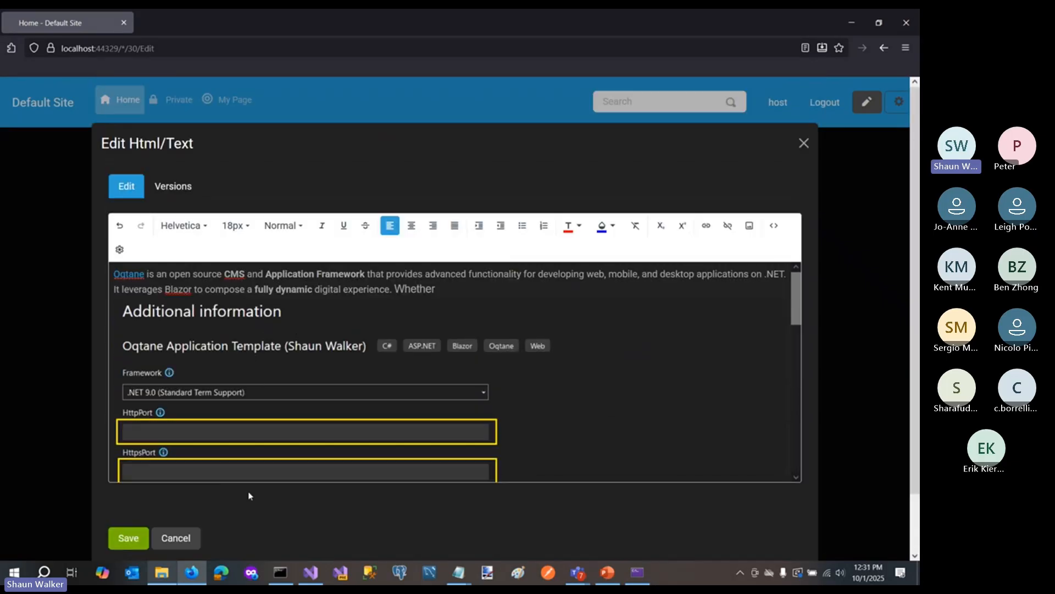
click(128, 538)
scroll(340, 413, down, 8)
scroll(339, 406, up, 7)
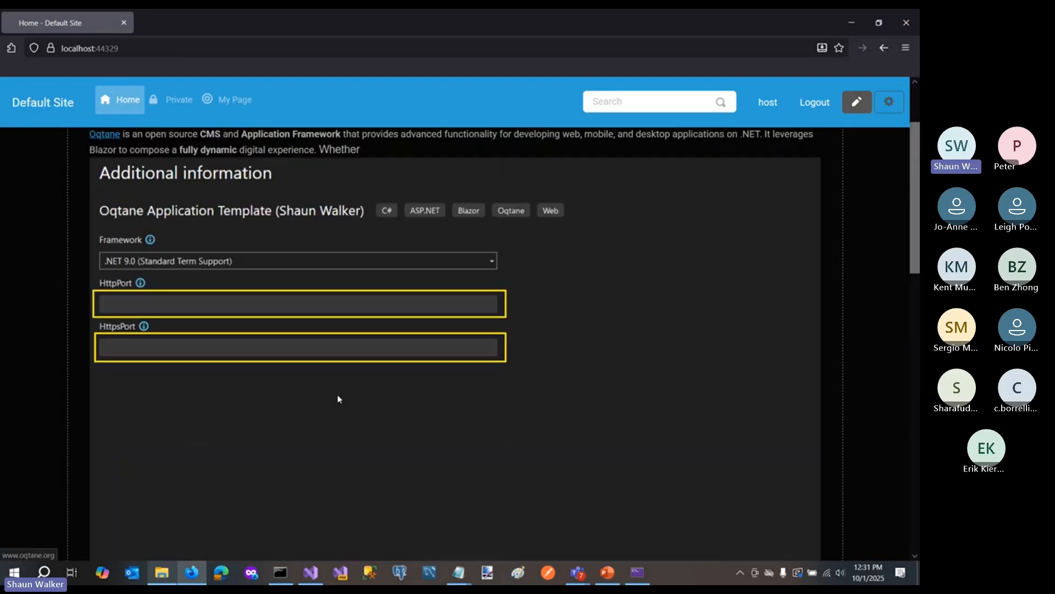
scroll(338, 399, up, 2)
- Reopen the Welcome To Oqtane content and link the words "provides advanced" to the file VS4.png in the Root folder
click(479, 222)
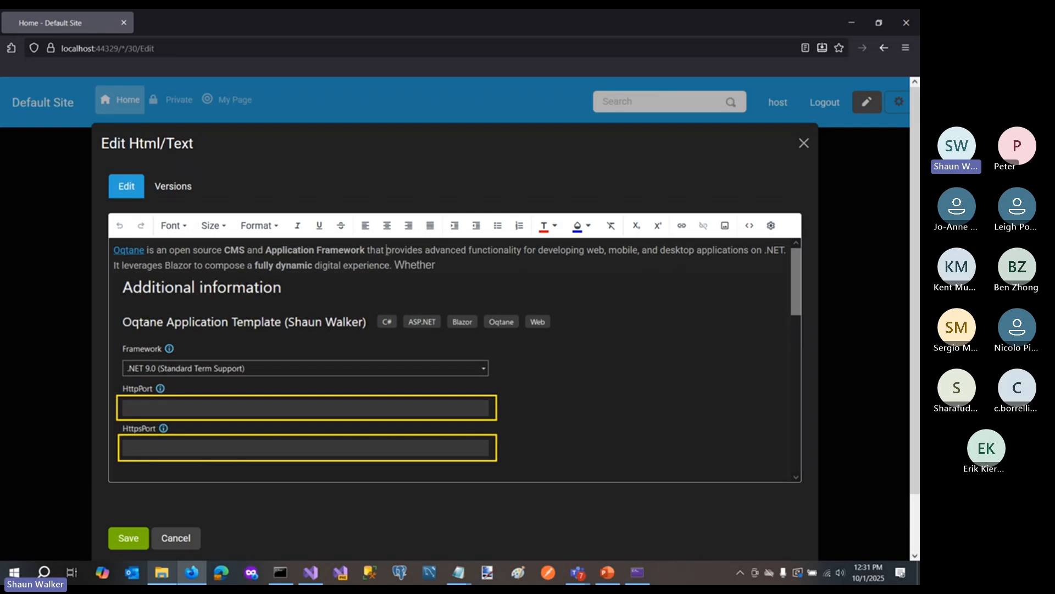
drag(387, 250, 466, 250)
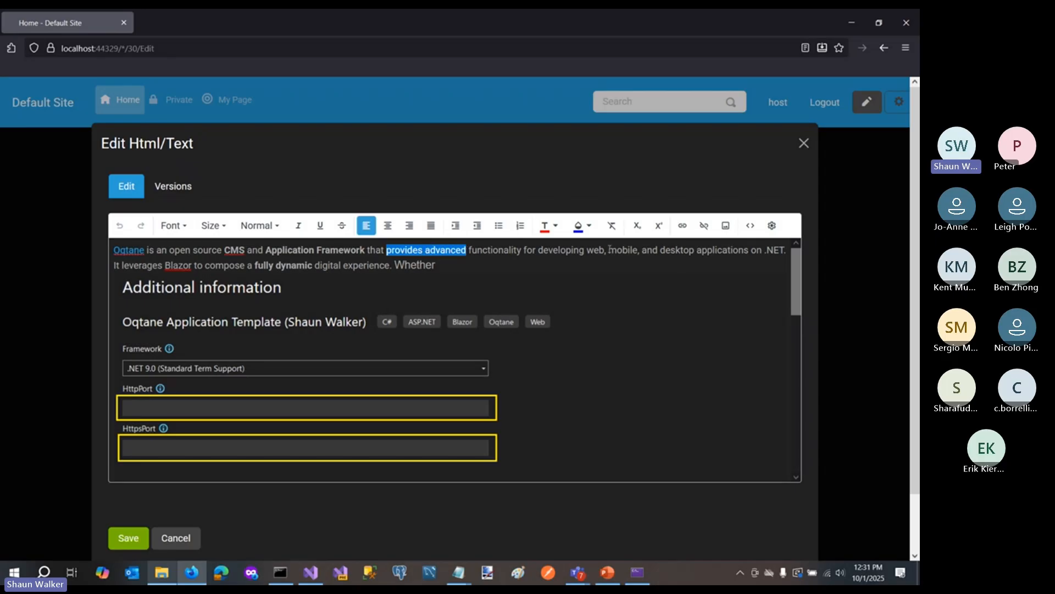
click(682, 226)
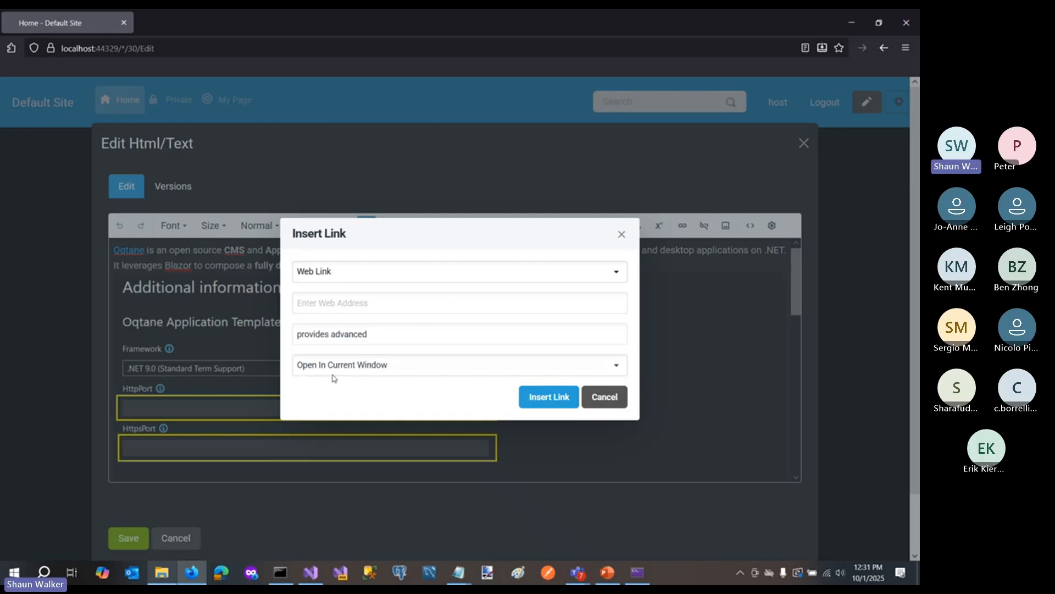
click(353, 277)
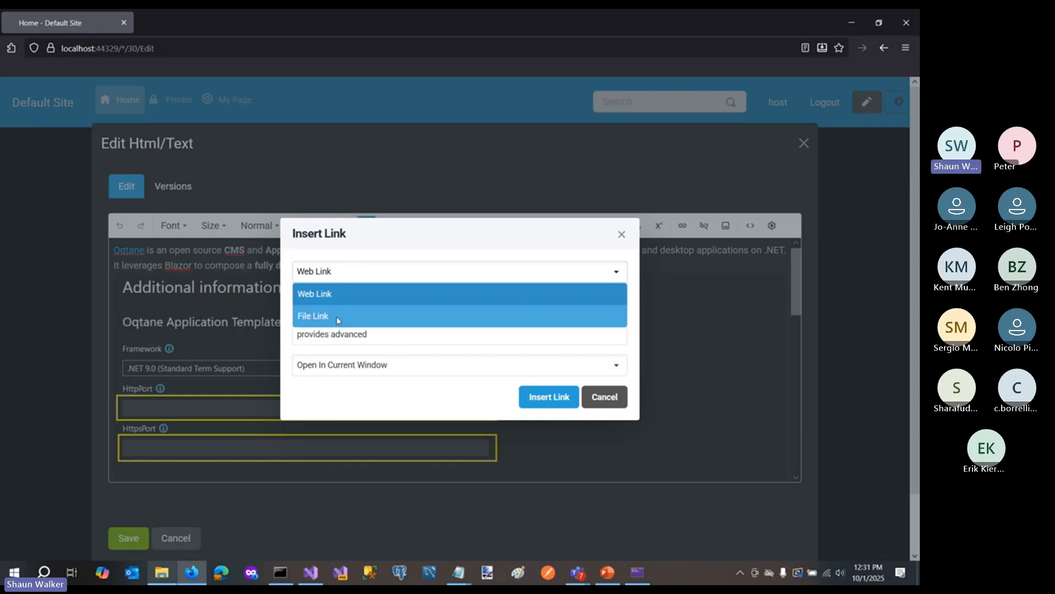
click(315, 321)
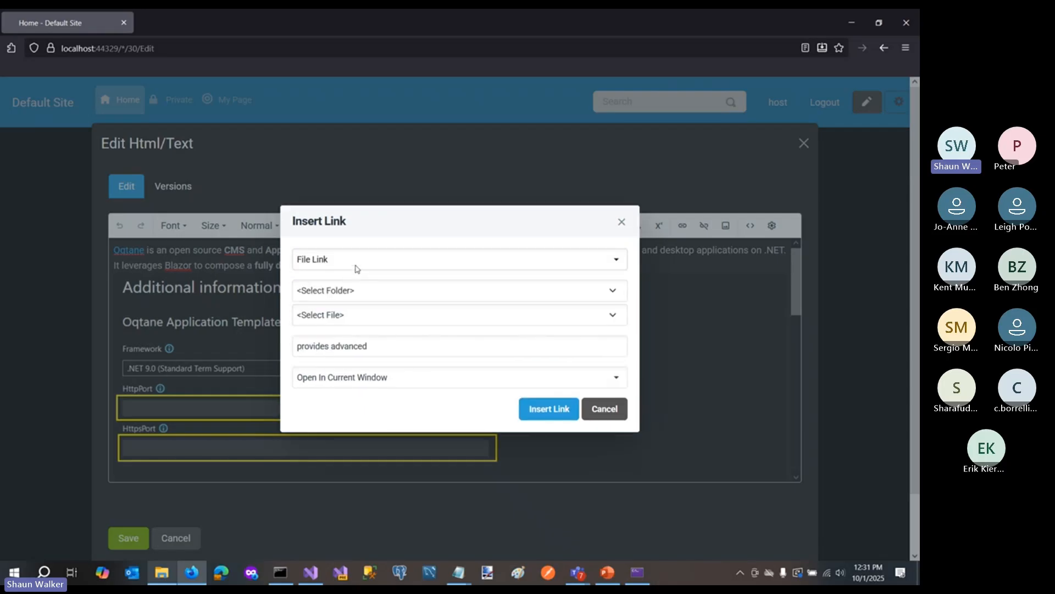
click(343, 298)
click(339, 331)
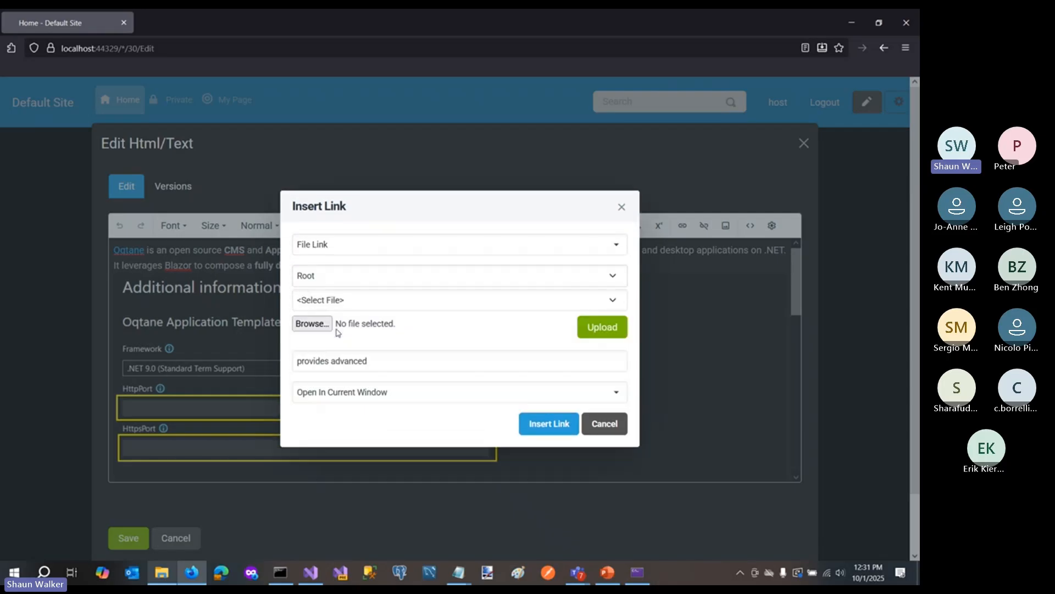
click(345, 303)
click(339, 339)
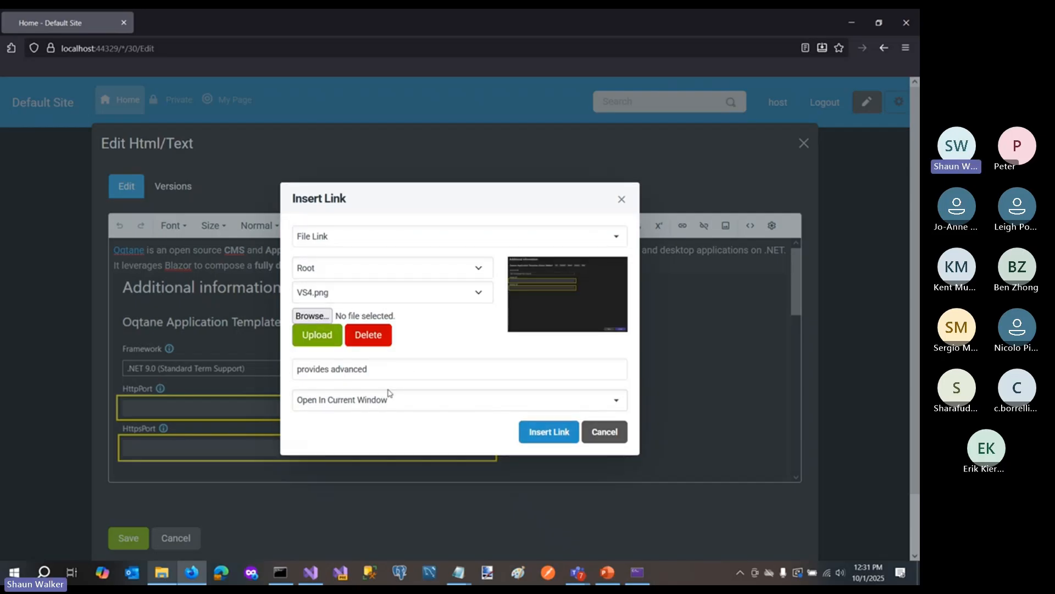
click(538, 430)
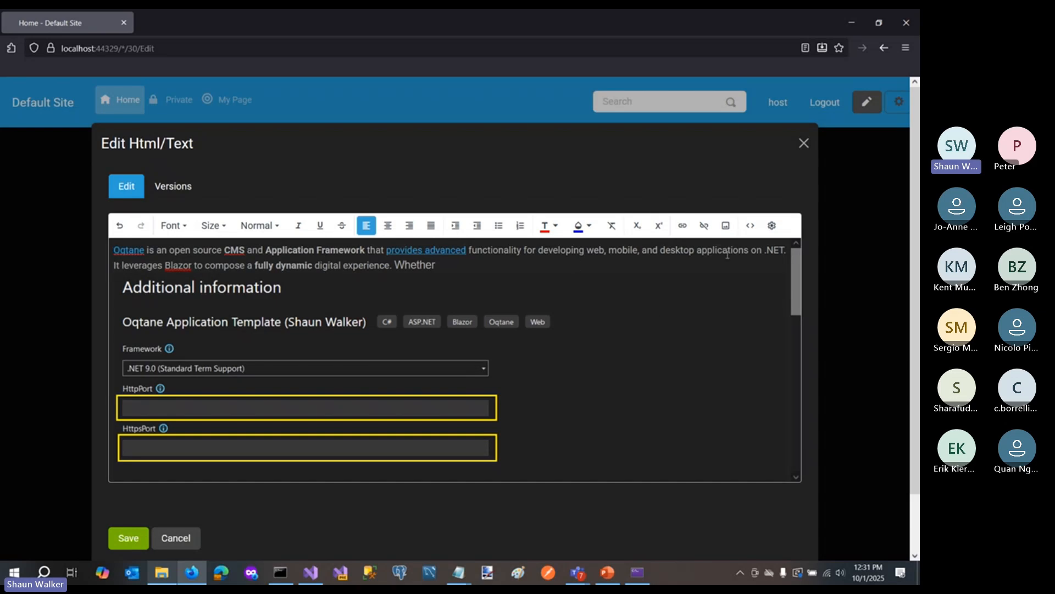
- Remove the link from "provides advanced" and close the content editor without saving
drag(389, 252, 467, 250)
click(595, 295)
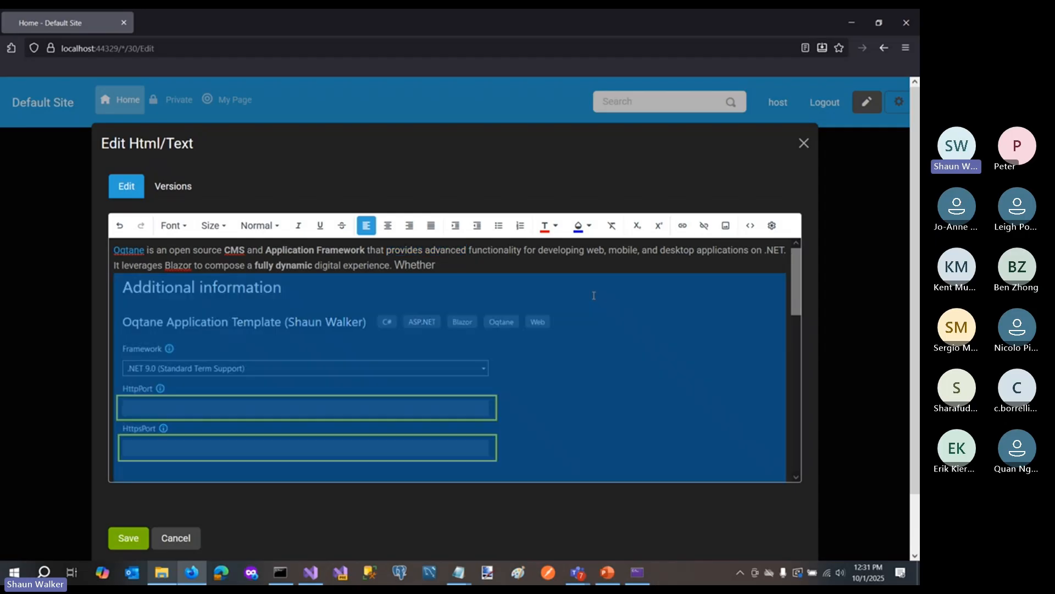
click(604, 259)
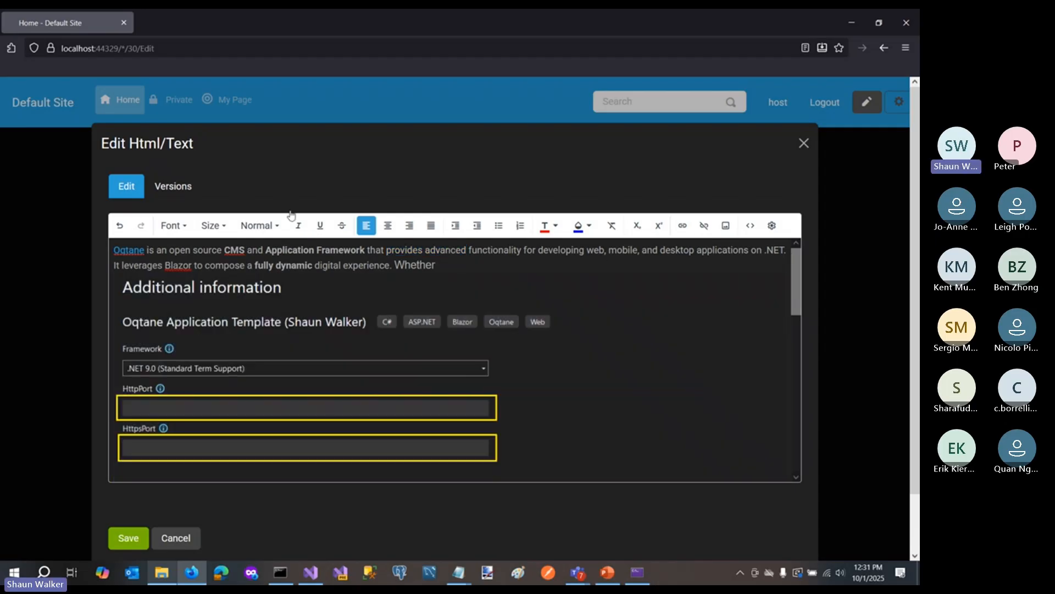
click(805, 144)
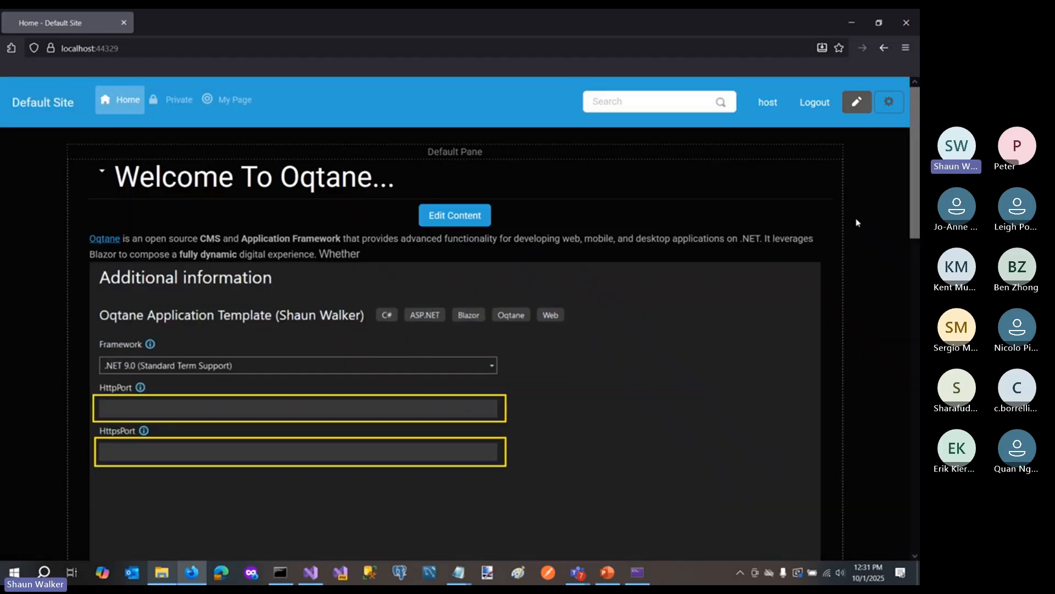
- Open Site Settings from the Admin Dashboard and expand the Functionality section
click(899, 102)
click(790, 145)
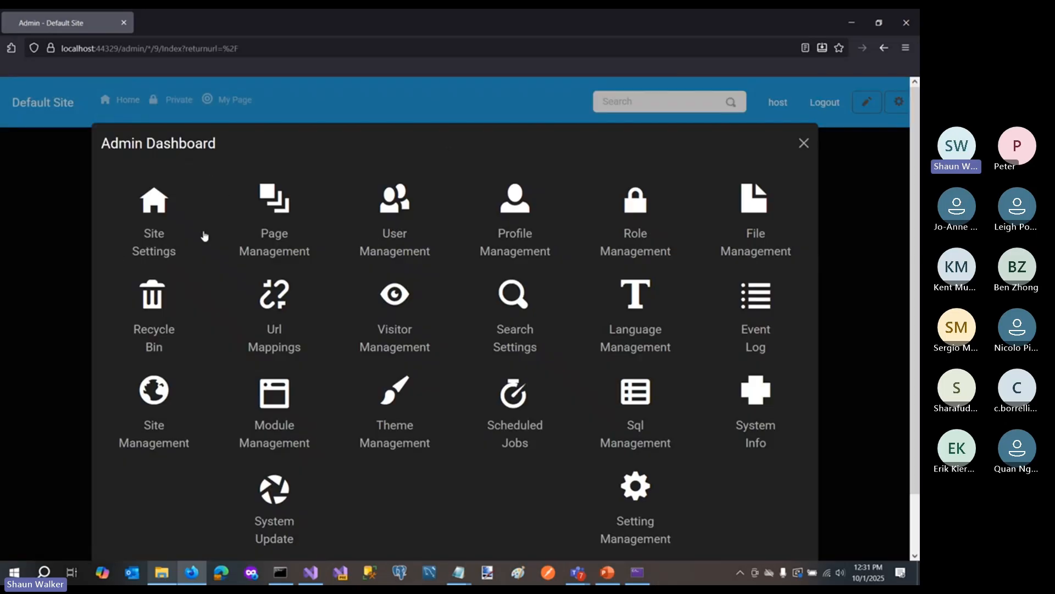
click(165, 239)
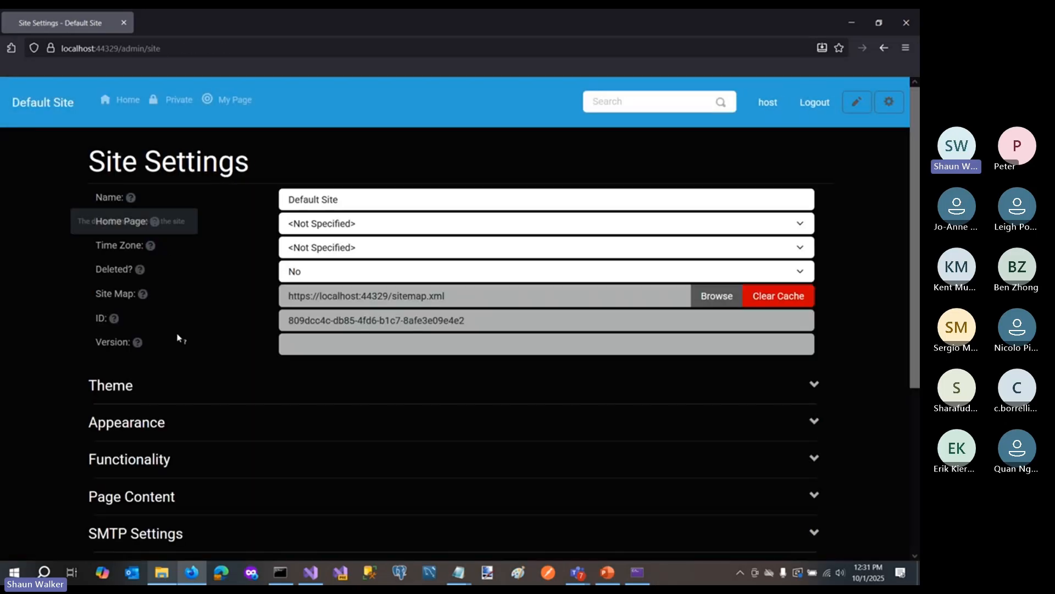
scroll(177, 337, down, 3)
click(125, 333)
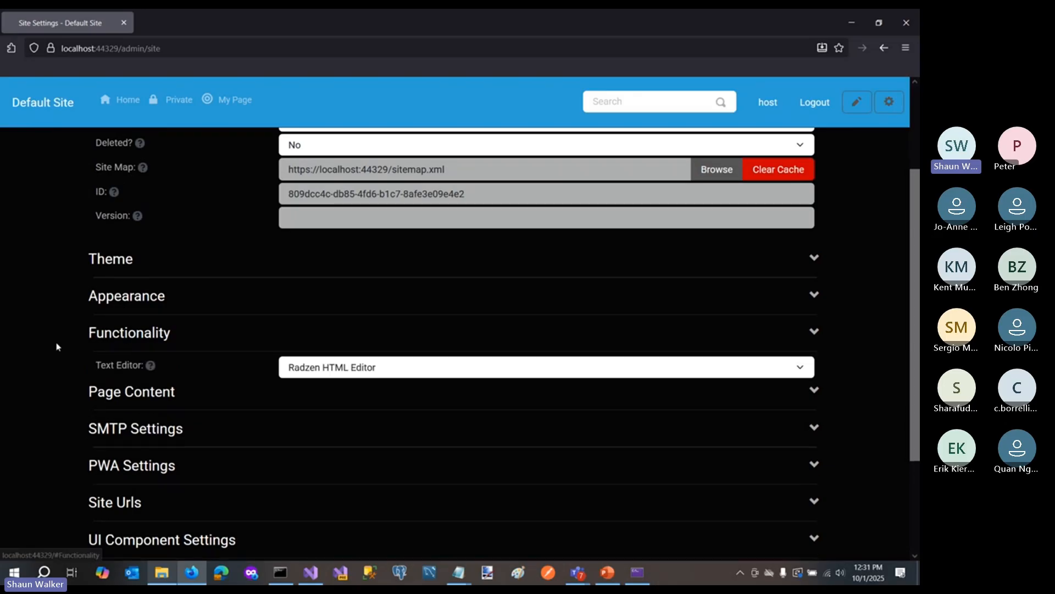
- Switch the site's text editor to QuillJS Text Editor, and set it back to Radzen HTML Editor
scroll(94, 276, down, 3)
mouse_move(146, 240)
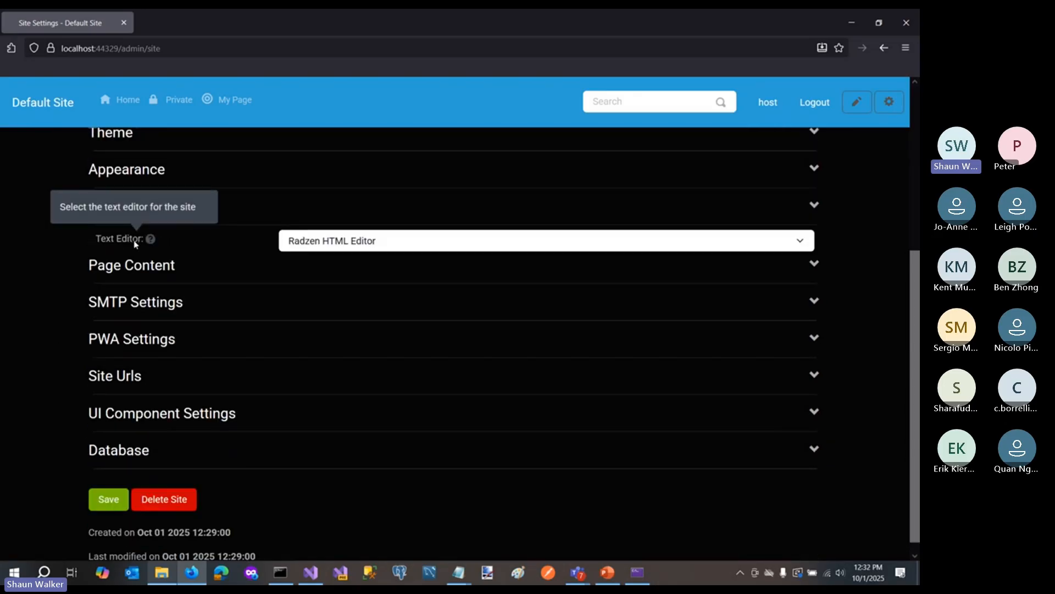
click(318, 245)
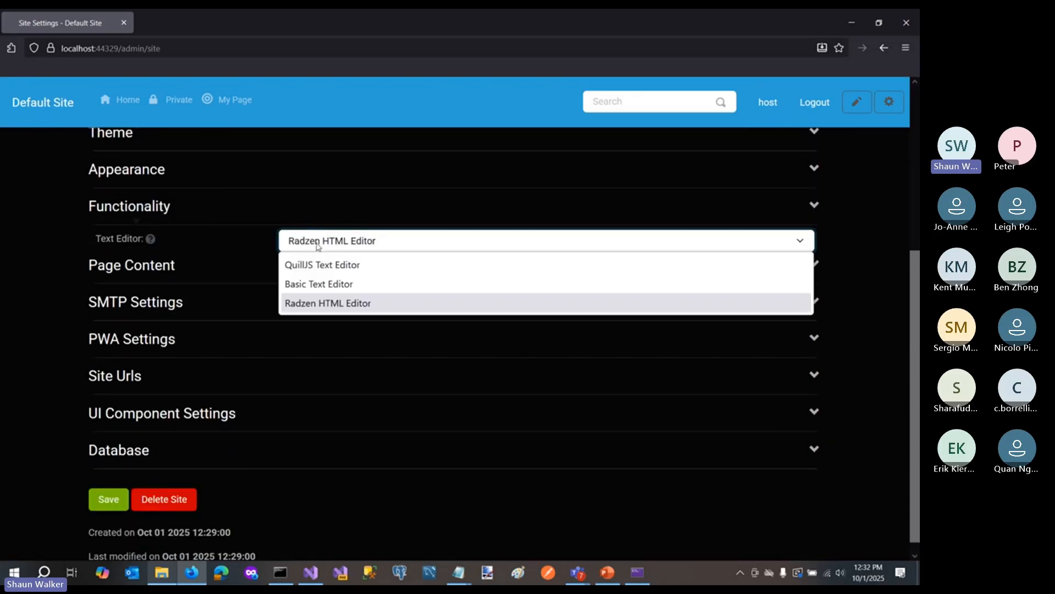
click(320, 266)
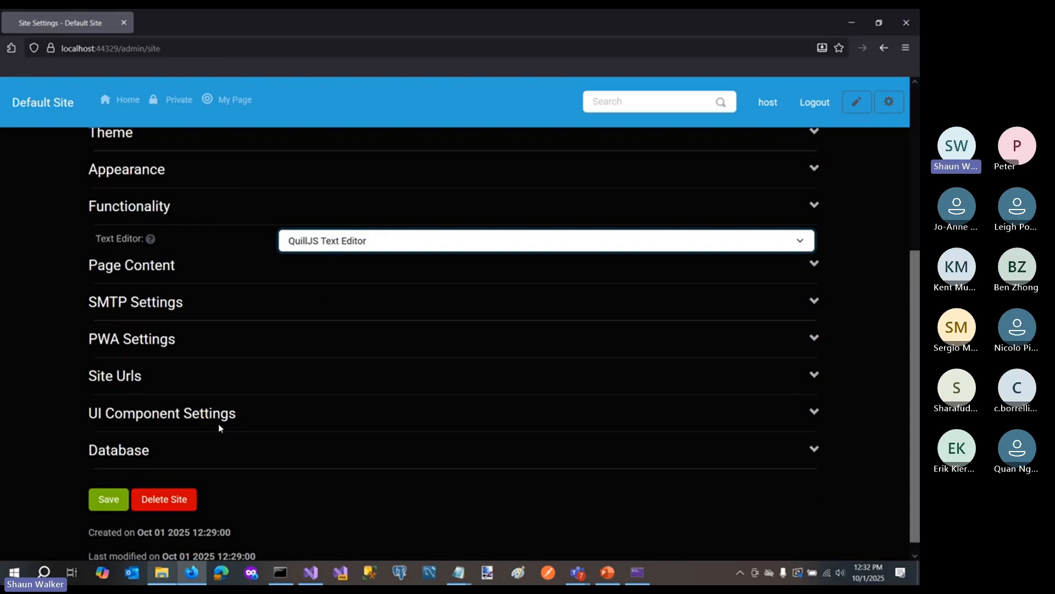
click(311, 246)
click(289, 302)
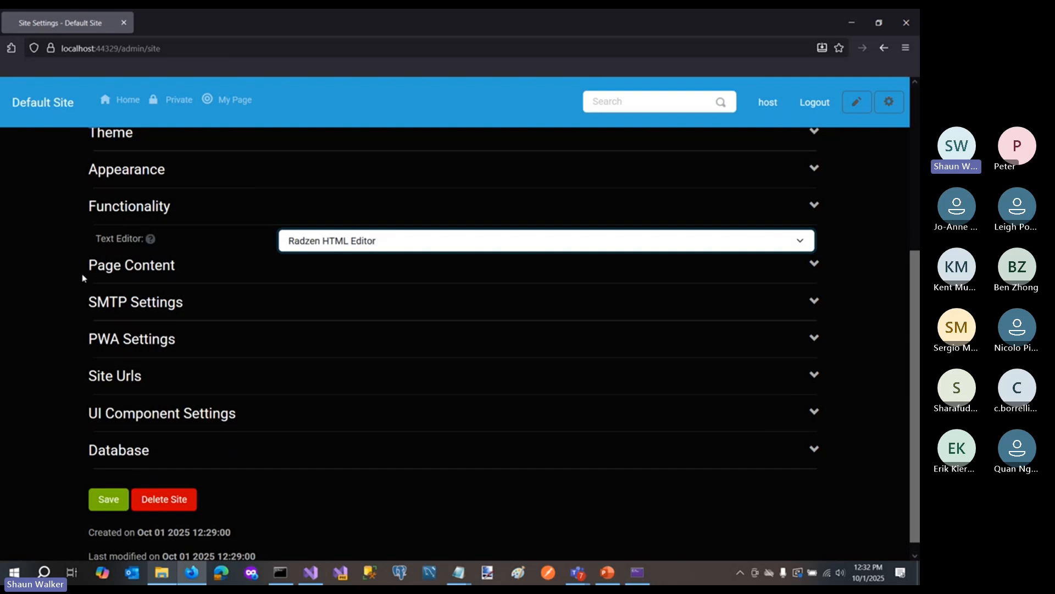
drag(56, 257, 55, 256)
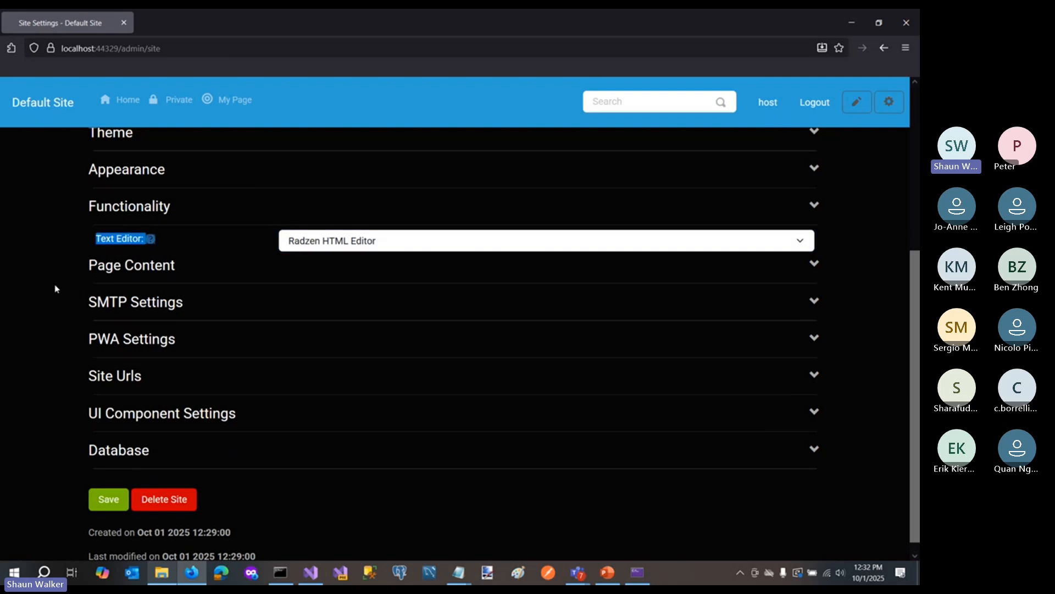
- Open Setting Management from the Admin Dashboard and list the settings for the Site entity with Id 1
scroll(55, 301, up, 5)
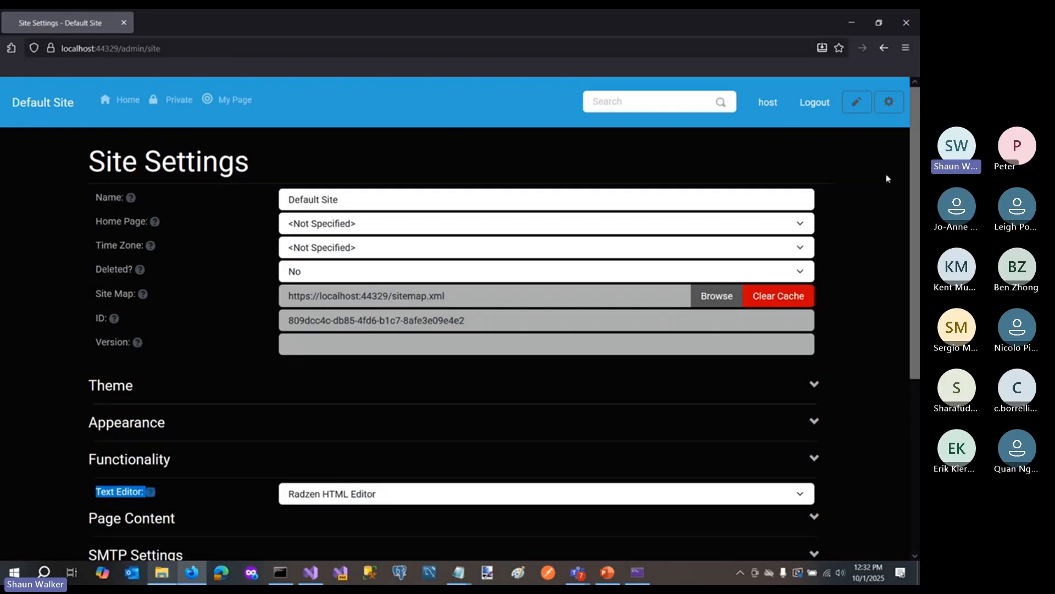
click(890, 102)
click(835, 138)
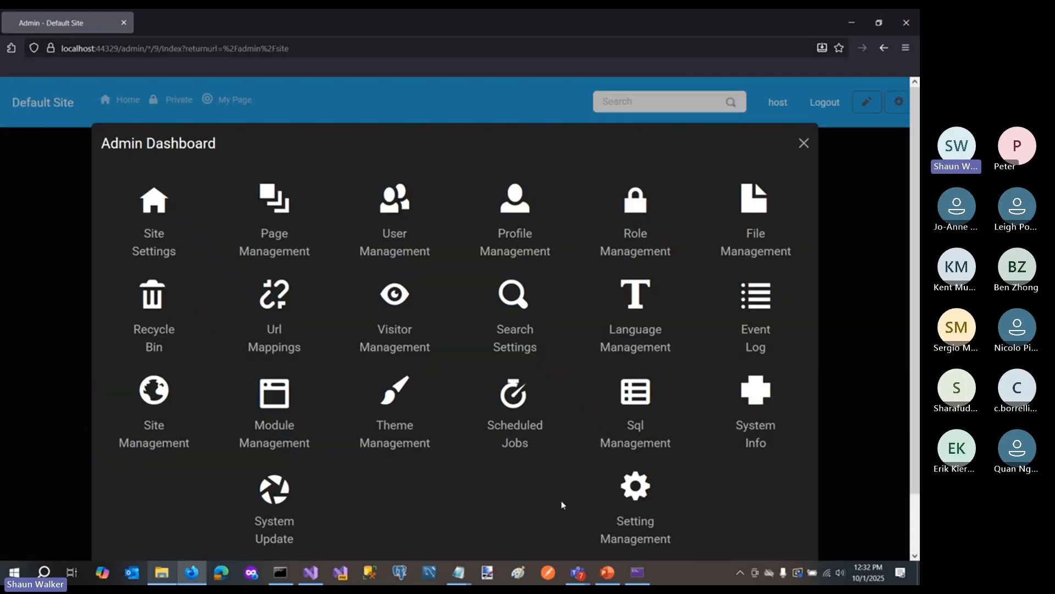
click(633, 495)
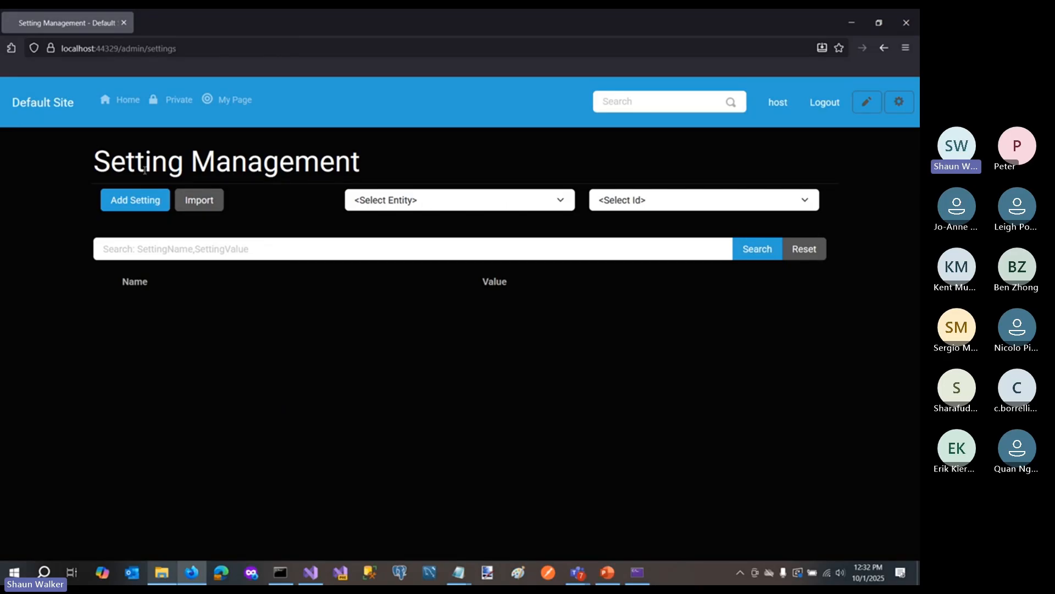
click(463, 205)
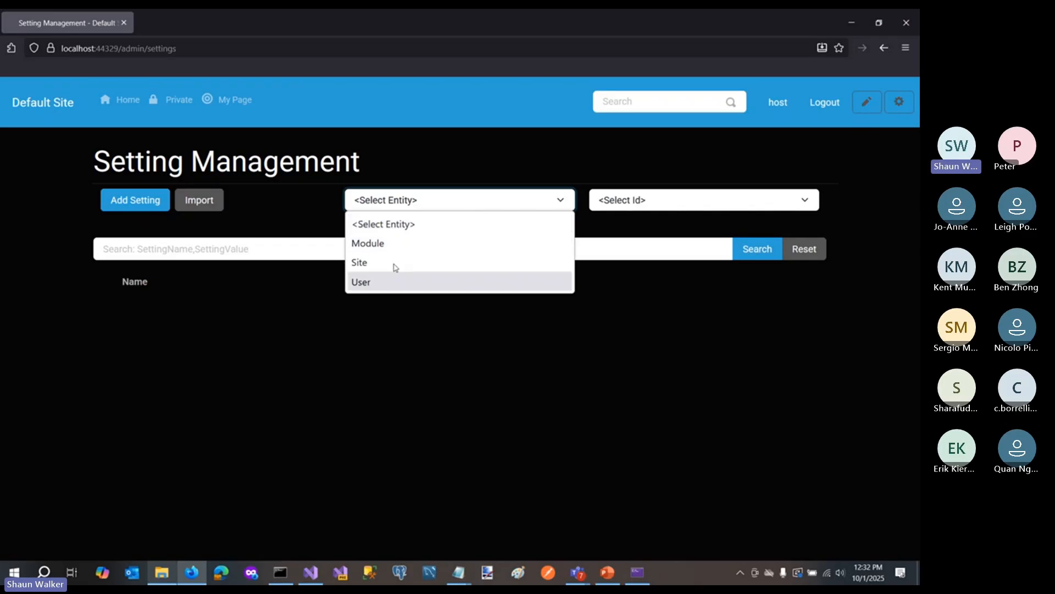
click(391, 263)
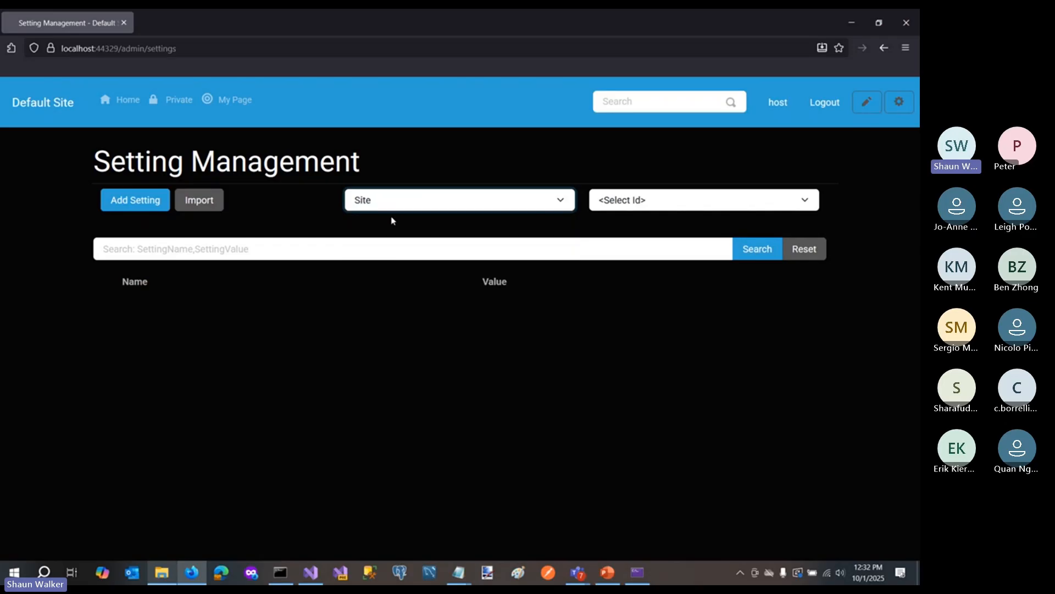
click(647, 206)
click(643, 241)
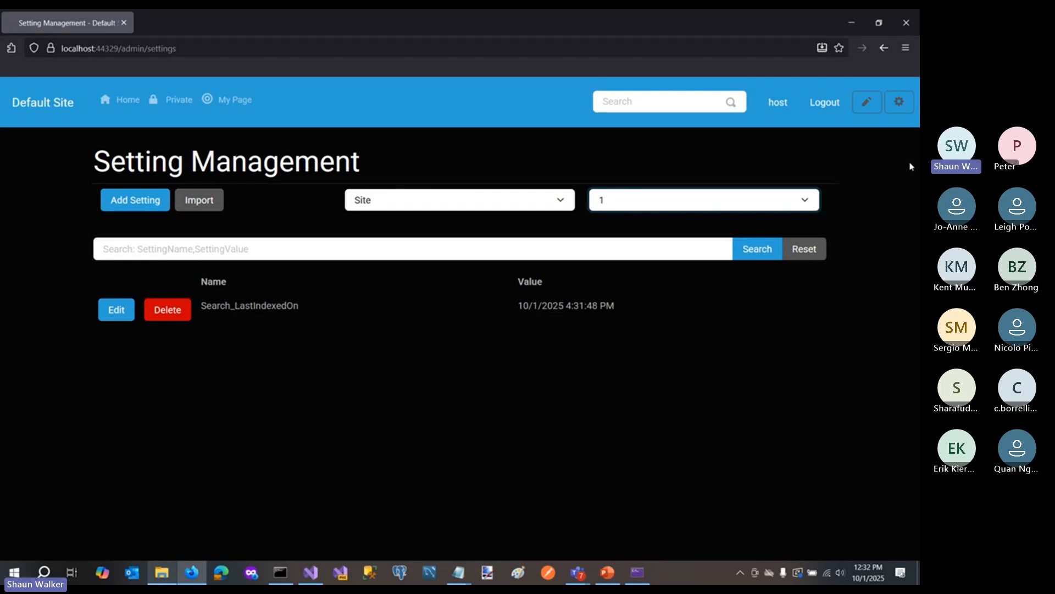
- Return to Site Settings through the Admin Dashboard and save the site's settings
click(899, 102)
click(822, 144)
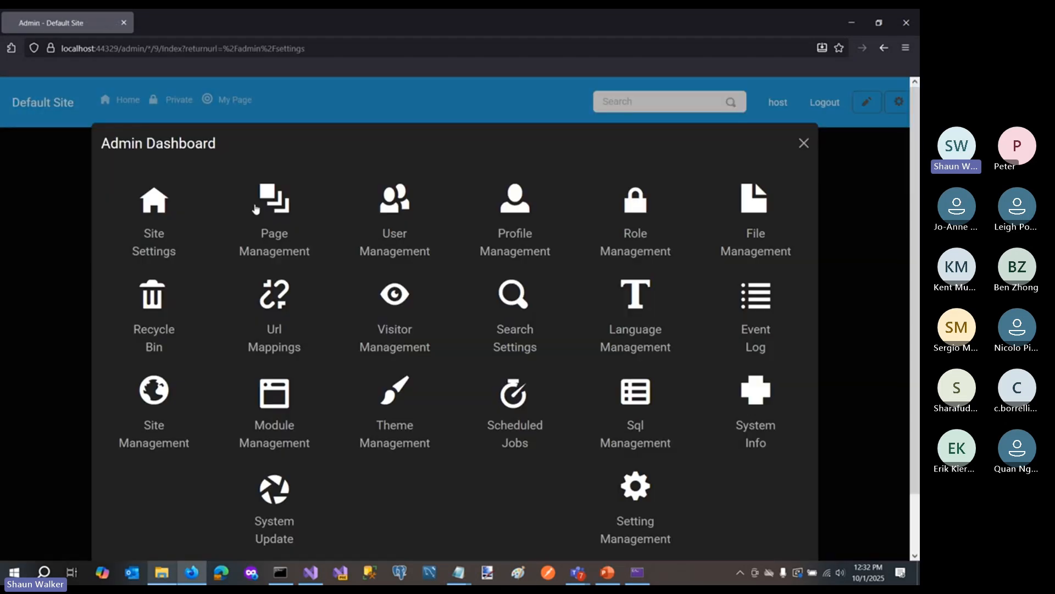
click(159, 243)
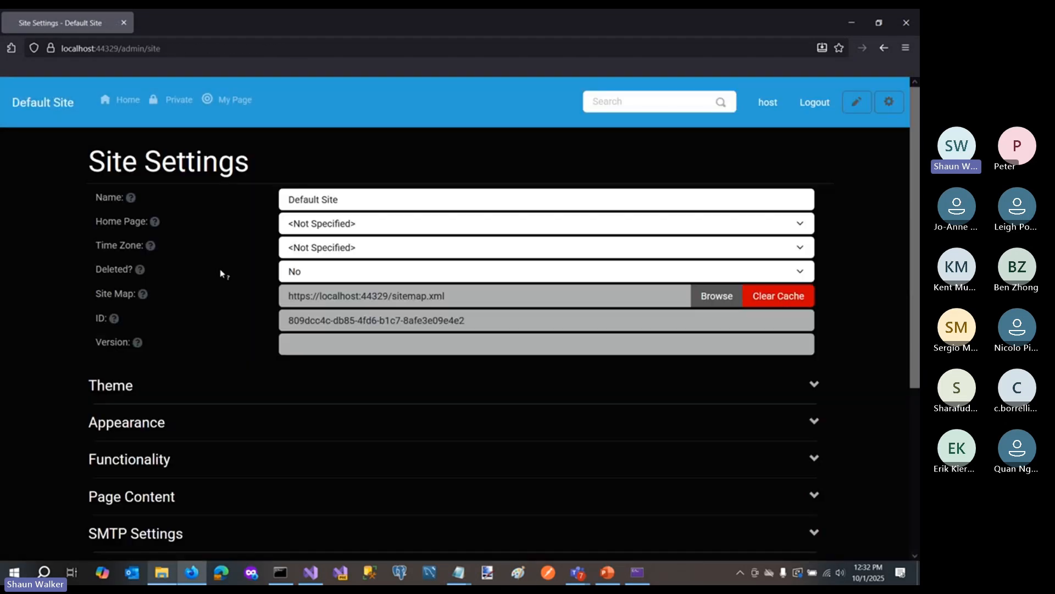
scroll(50, 363, down, 5)
click(105, 487)
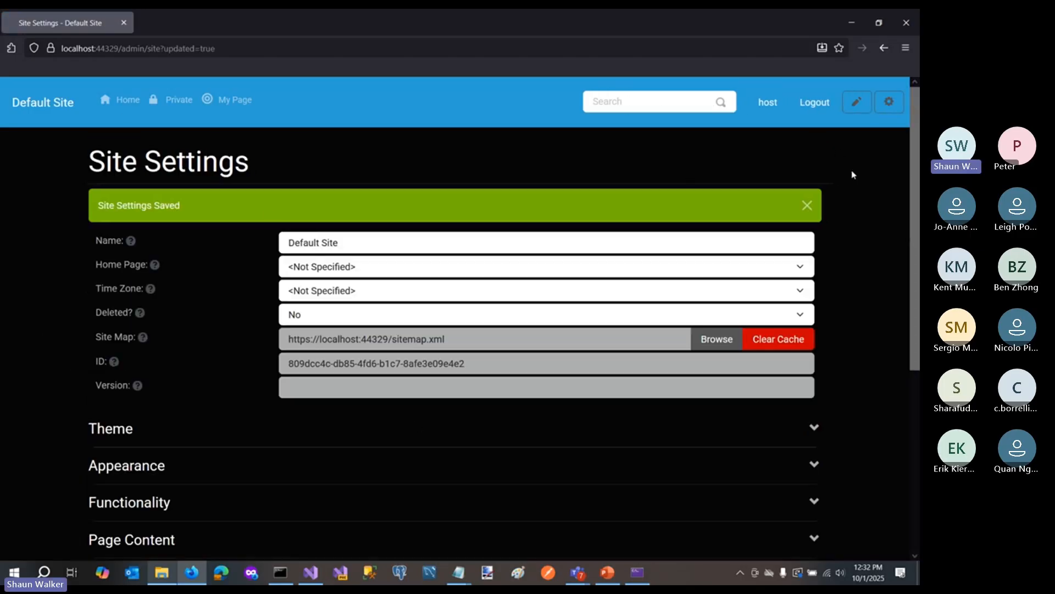
- Reopen Setting Management and display the settings of the Site entity with Id 1 again
click(897, 106)
click(820, 138)
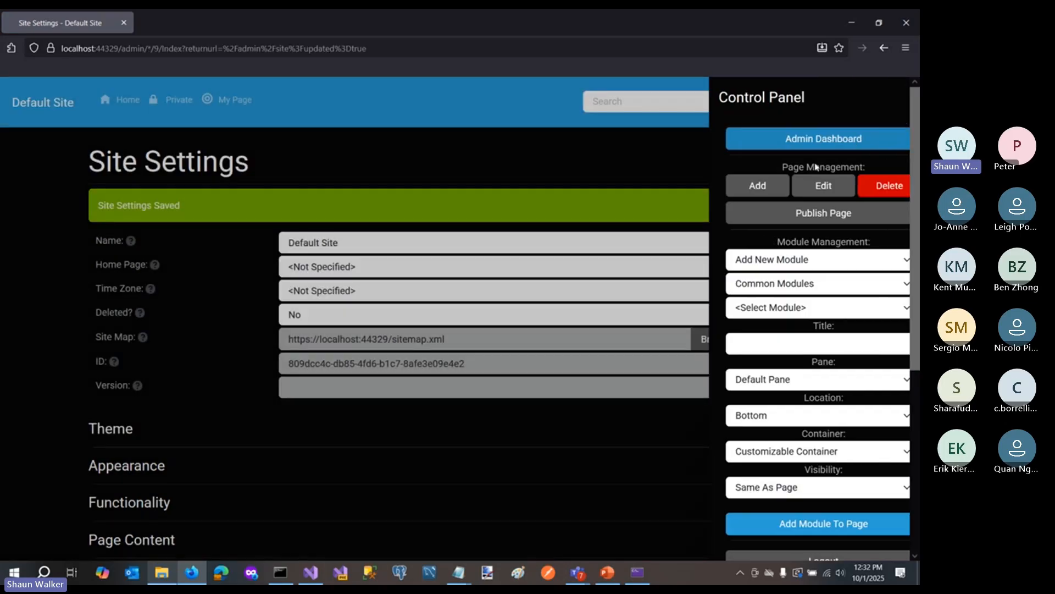
click(633, 519)
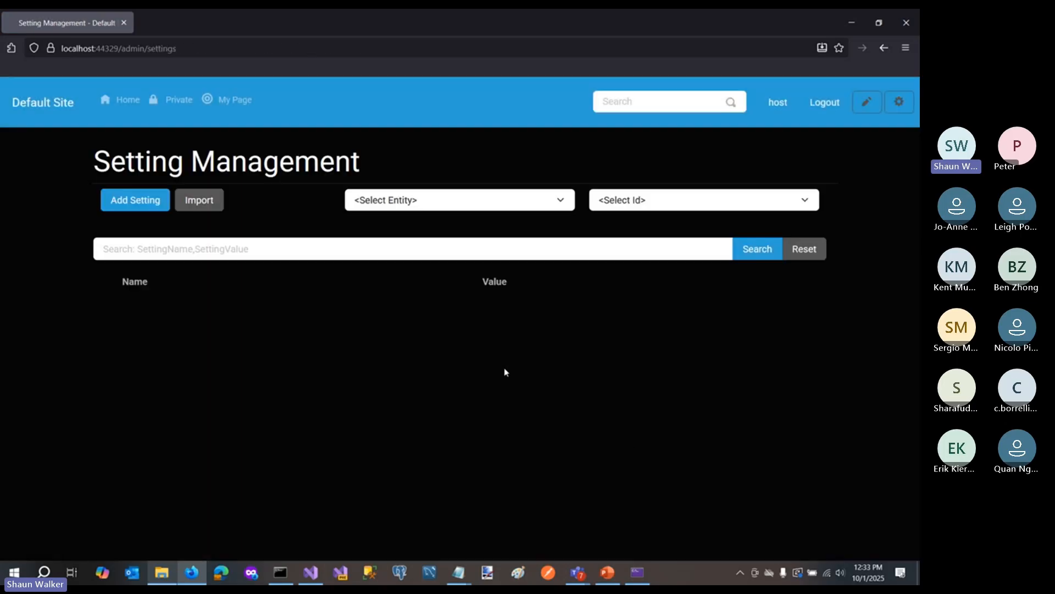
click(380, 201)
click(379, 262)
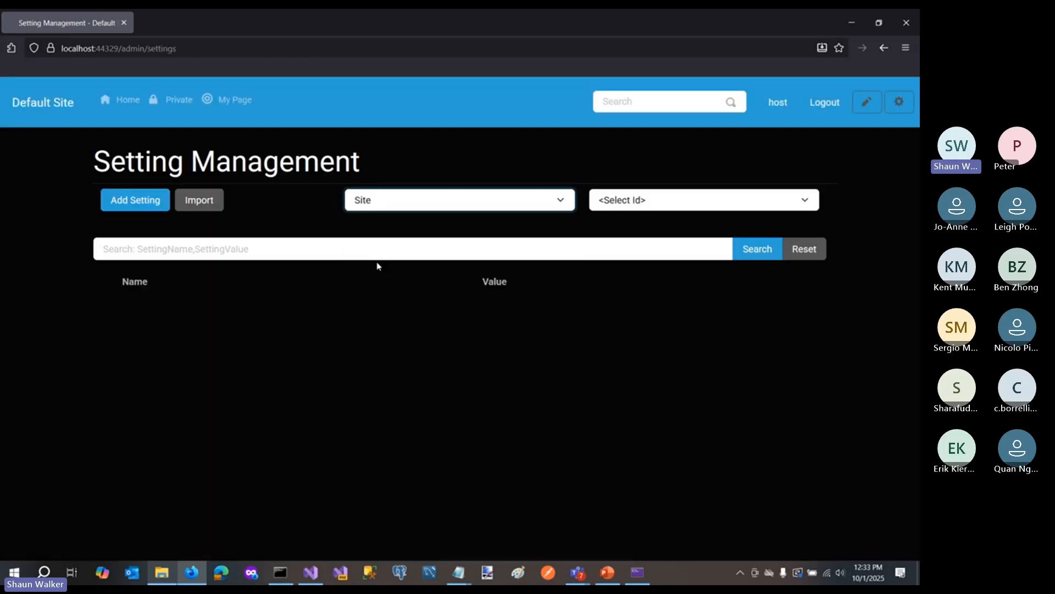
click(605, 205)
click(615, 243)
- Examine the names and values of the site's stored settings and the entity types available for filtering
scroll(239, 393, down, 2)
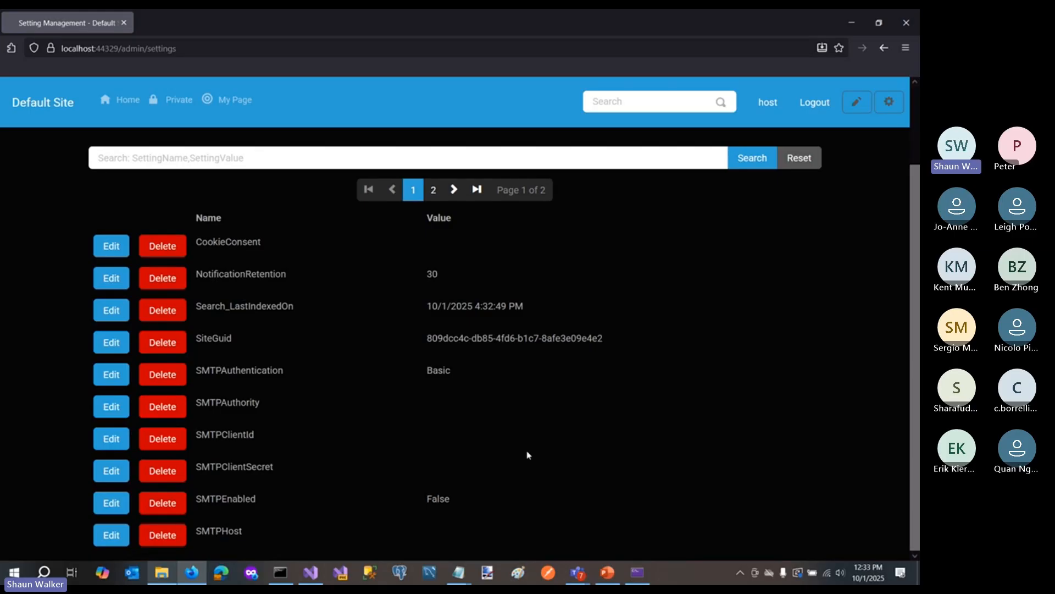
scroll(556, 450, up, 3)
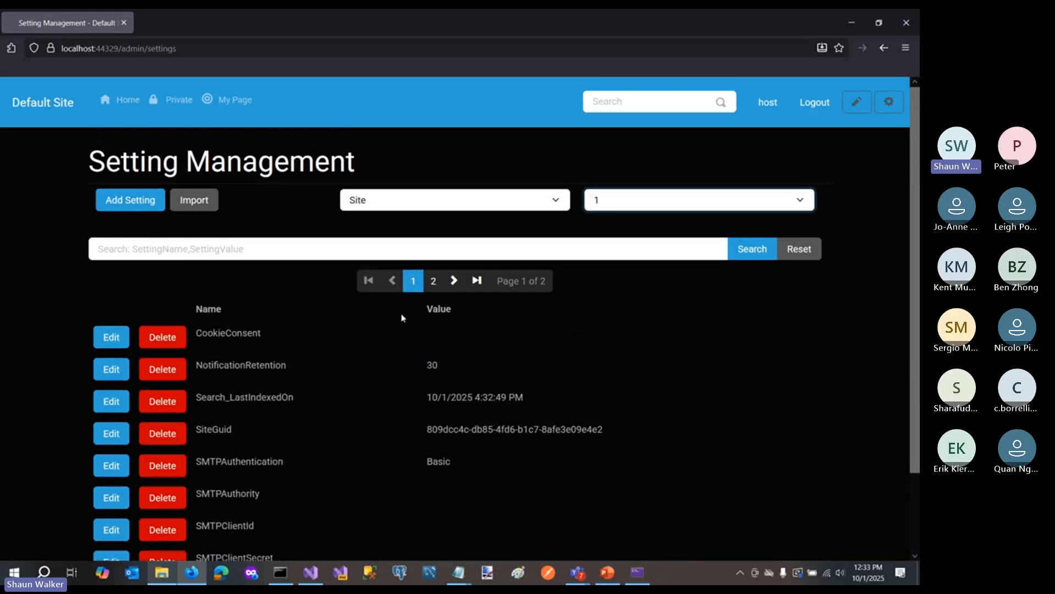
scroll(28, 384, down, 2)
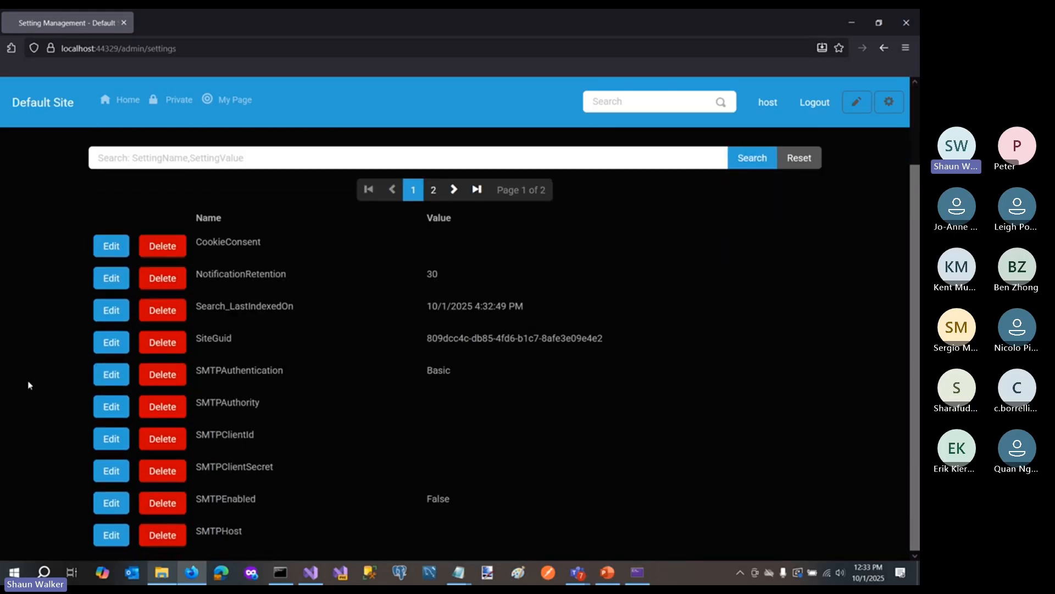
scroll(29, 385, up, 2)
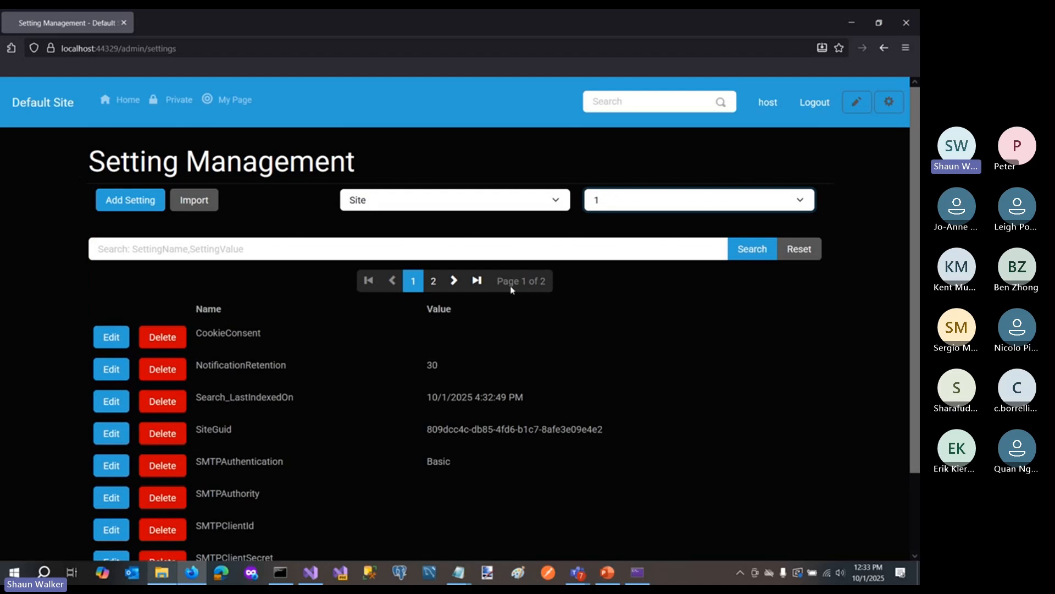
scroll(520, 347, down, 2)
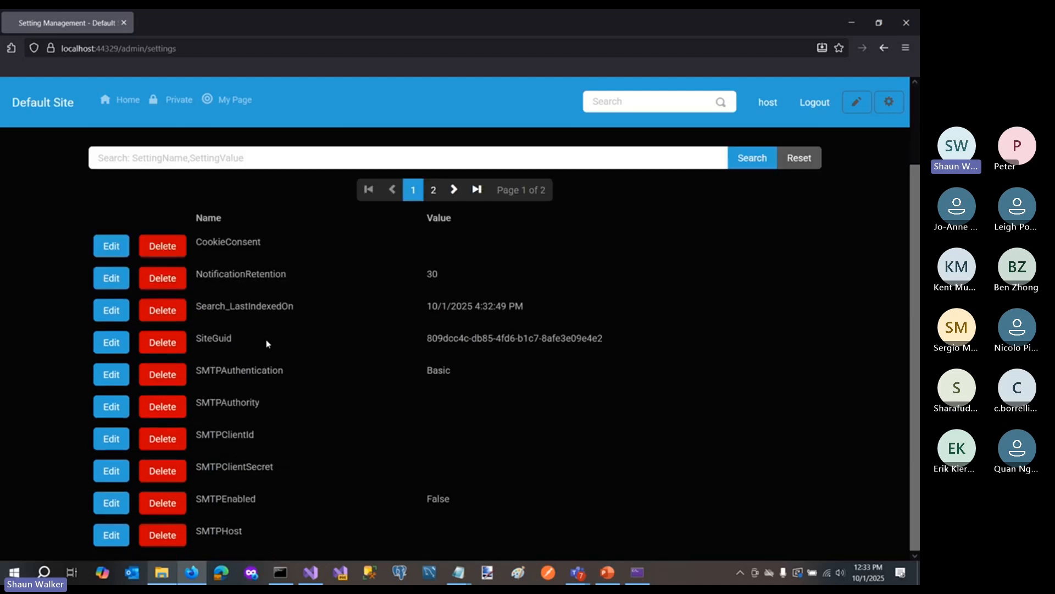
scroll(277, 172, up, 2)
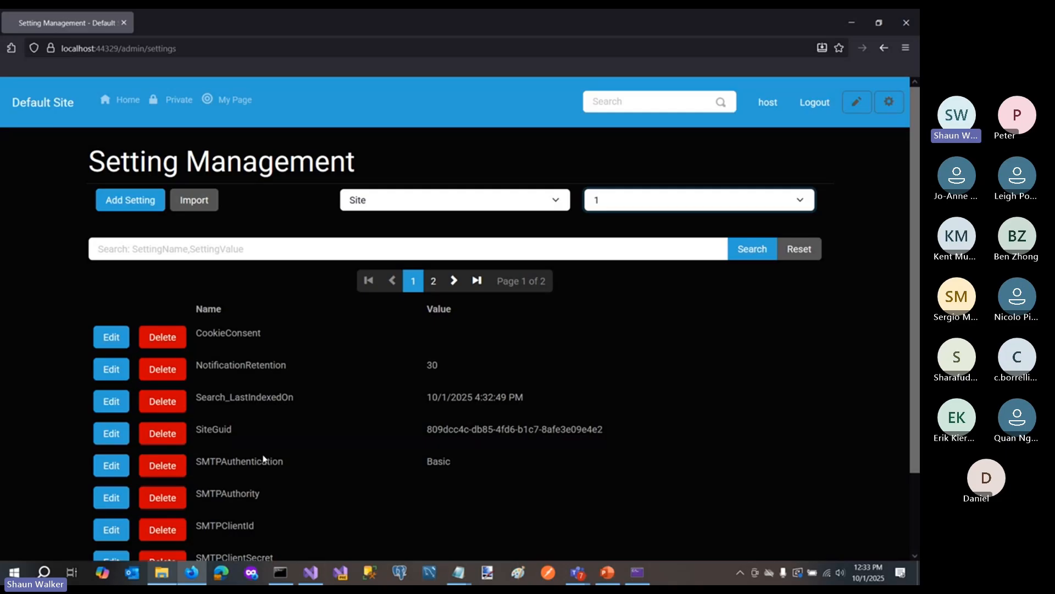
scroll(265, 461, down, 2)
scroll(263, 435, up, 2)
click(411, 201)
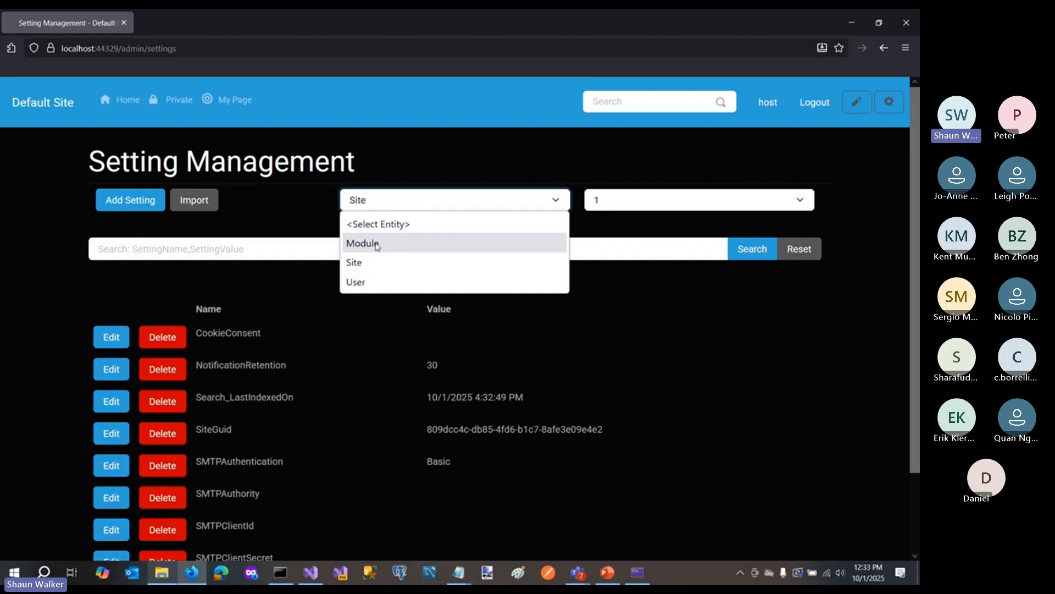
click(668, 305)
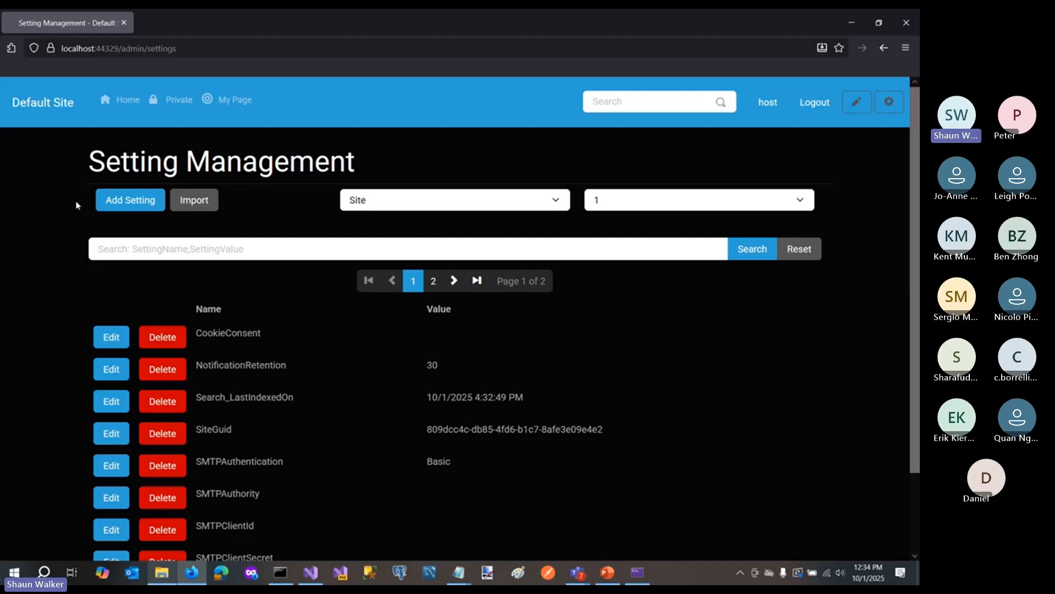
- Open Import Settings, switch to Countries.csv in Notepad, and select and copy its entire contents
click(200, 208)
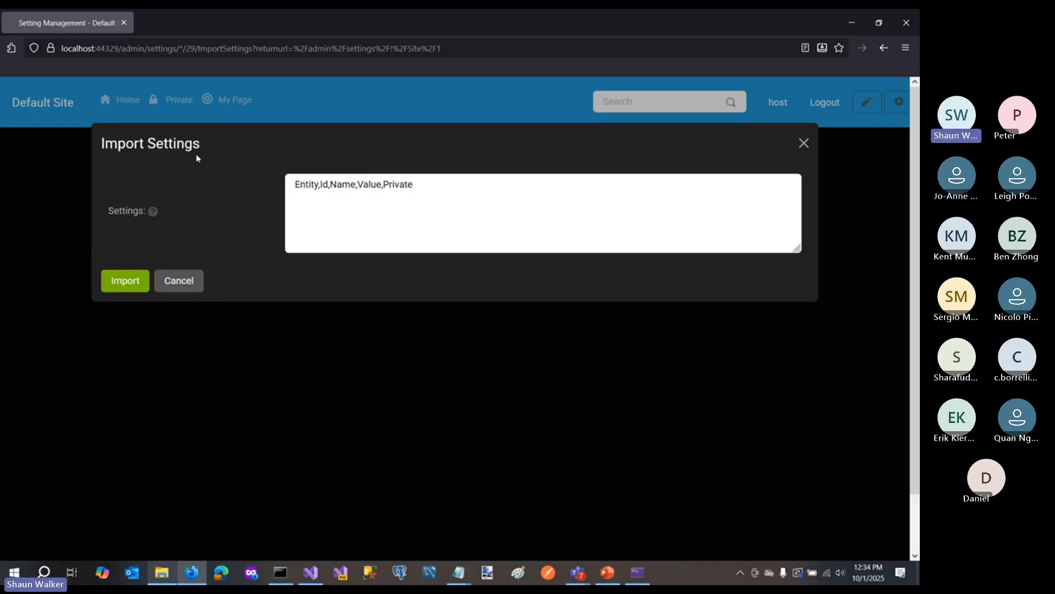
mouse_move(460, 573)
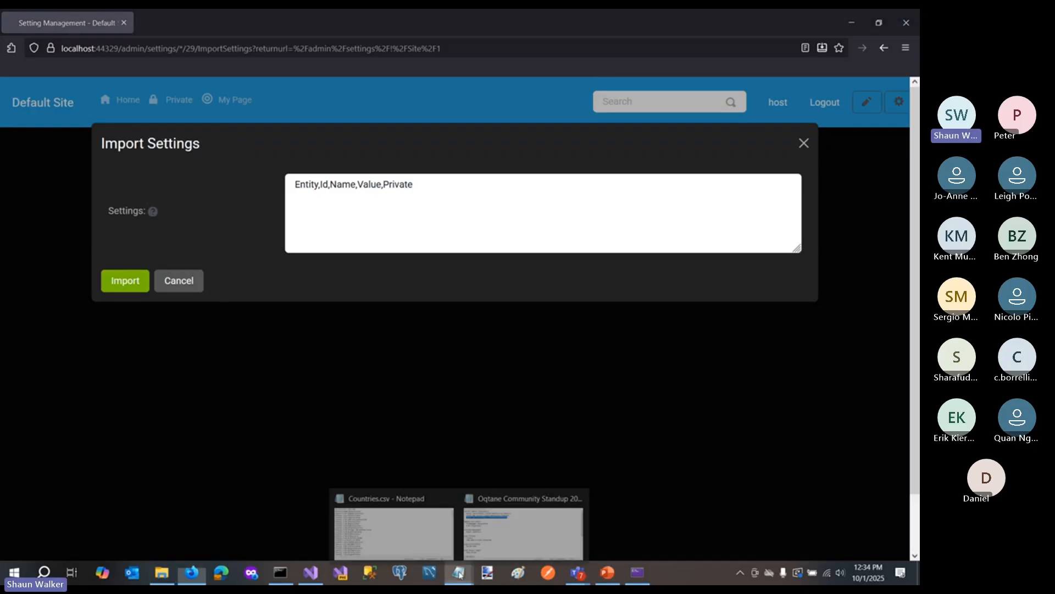
click(391, 527)
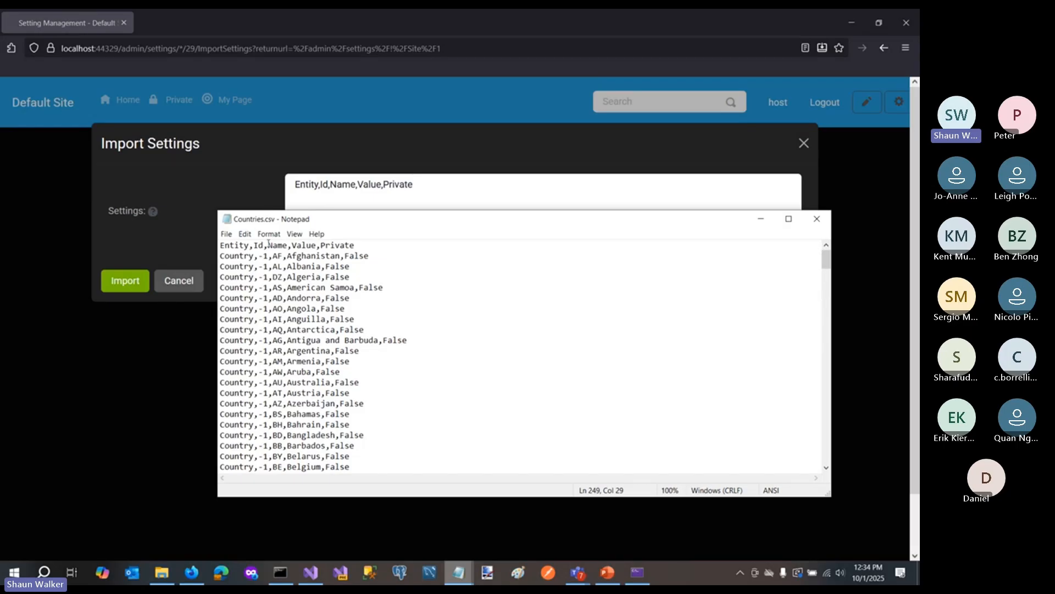
click(245, 234)
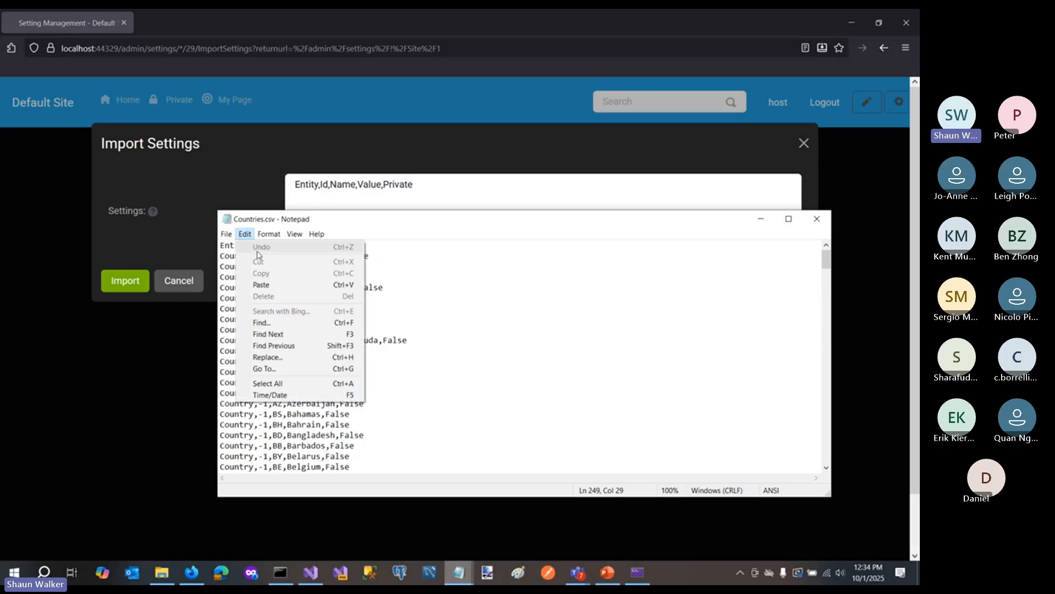
click(258, 384)
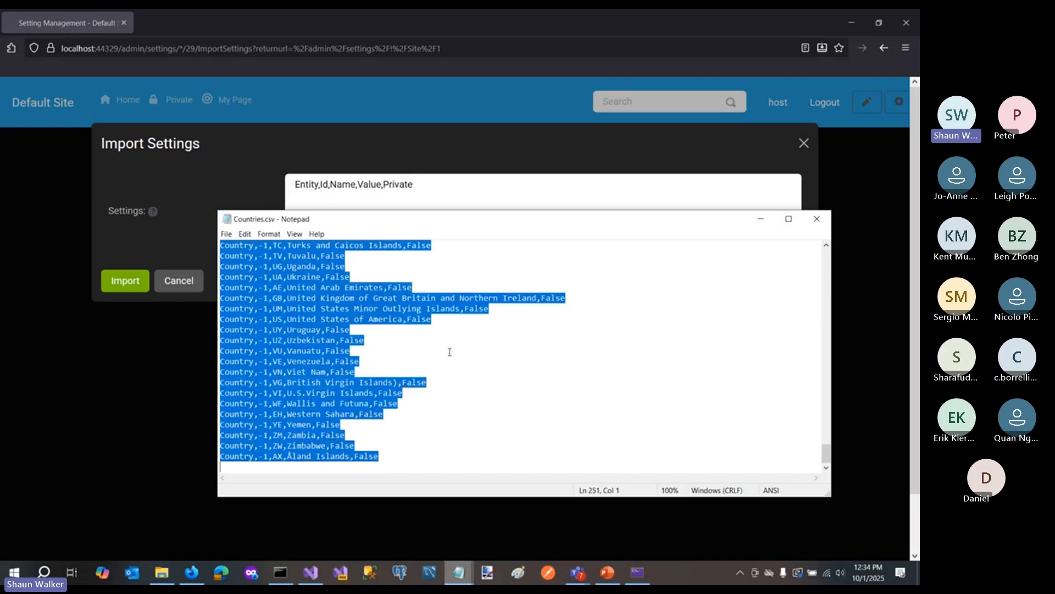
- Replace the default header text in the import's Settings field with the copied country list, review it, and import it
click(485, 191)
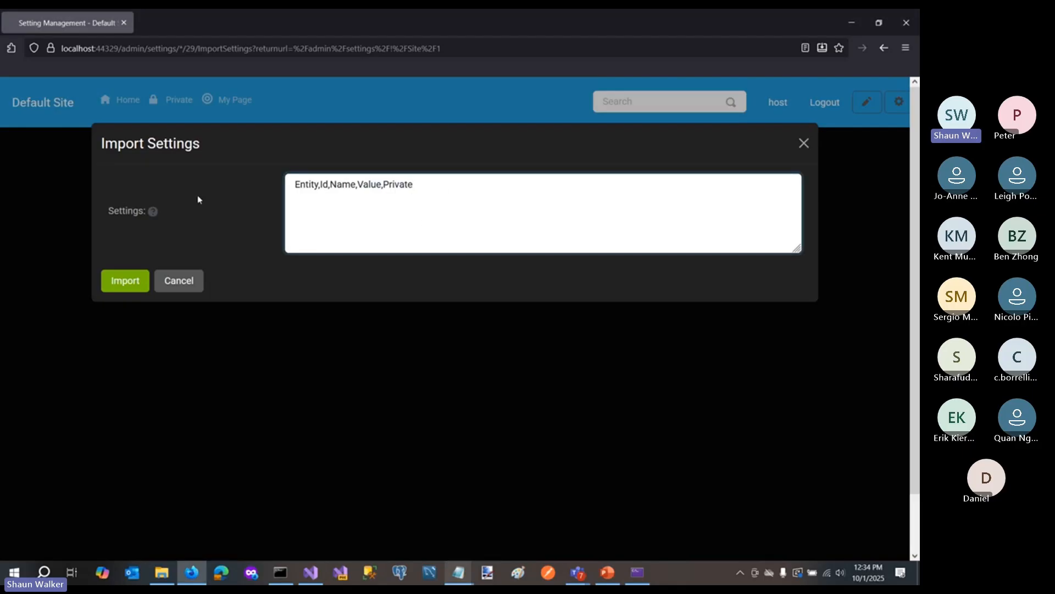
key(ctrl+shift+Left)
key(ctrl+shift+Left)
key(ctrl+shift+Left)
key(ctrl+shift+Left)
key(ctrl+shift+Left)
key(ctrl+v)
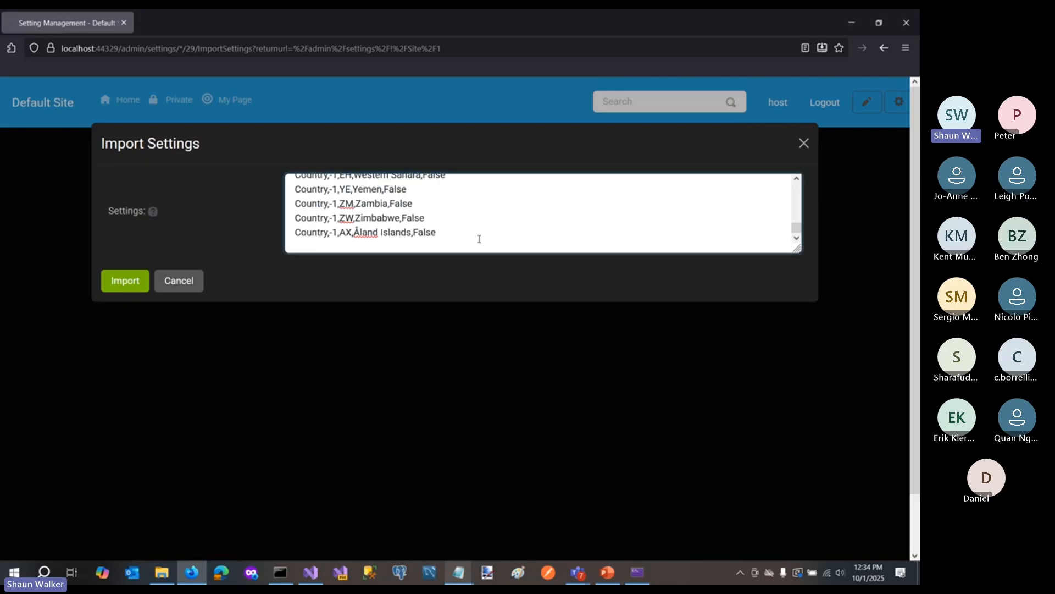
scroll(479, 240, up, 20)
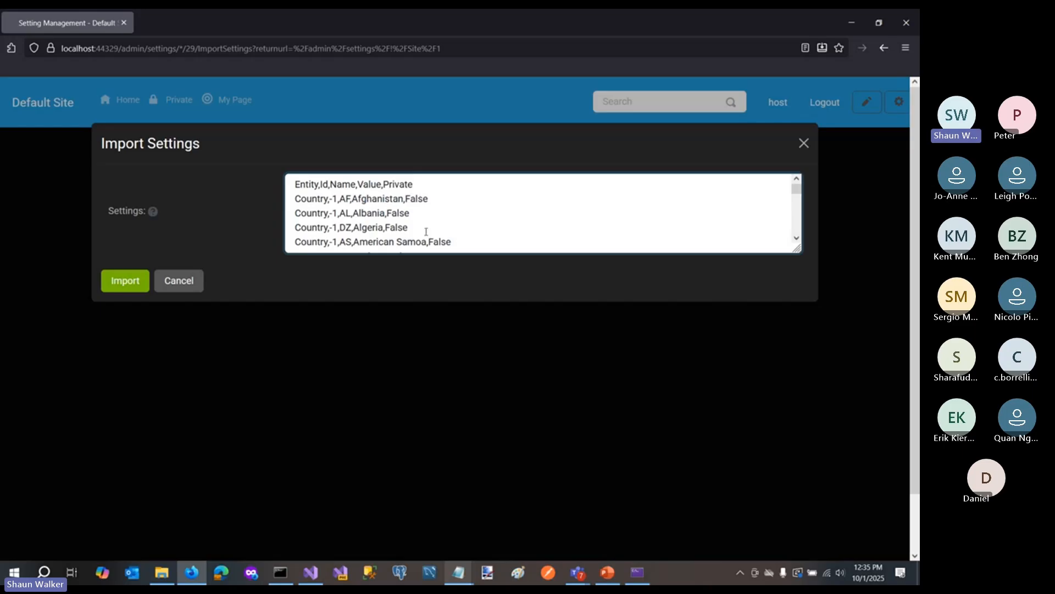
scroll(444, 232, down, 4)
scroll(445, 232, up, 4)
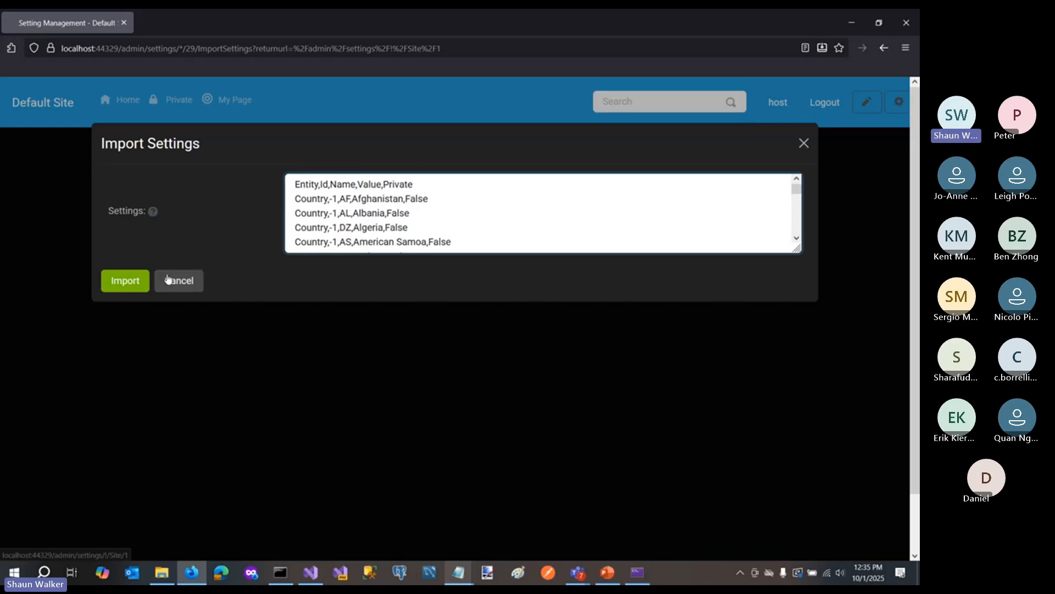
click(134, 282)
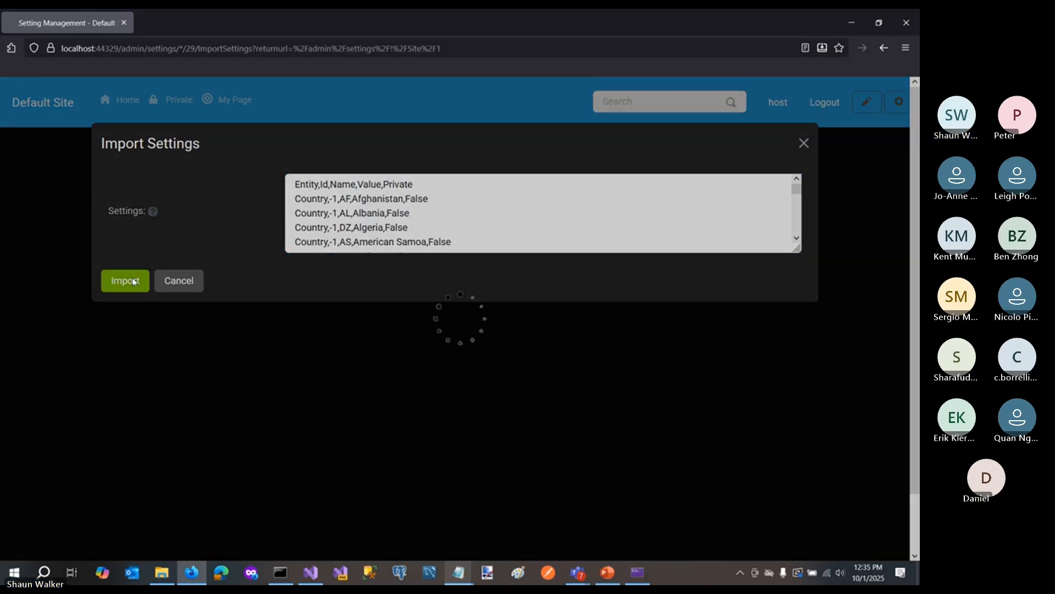
click(193, 330)
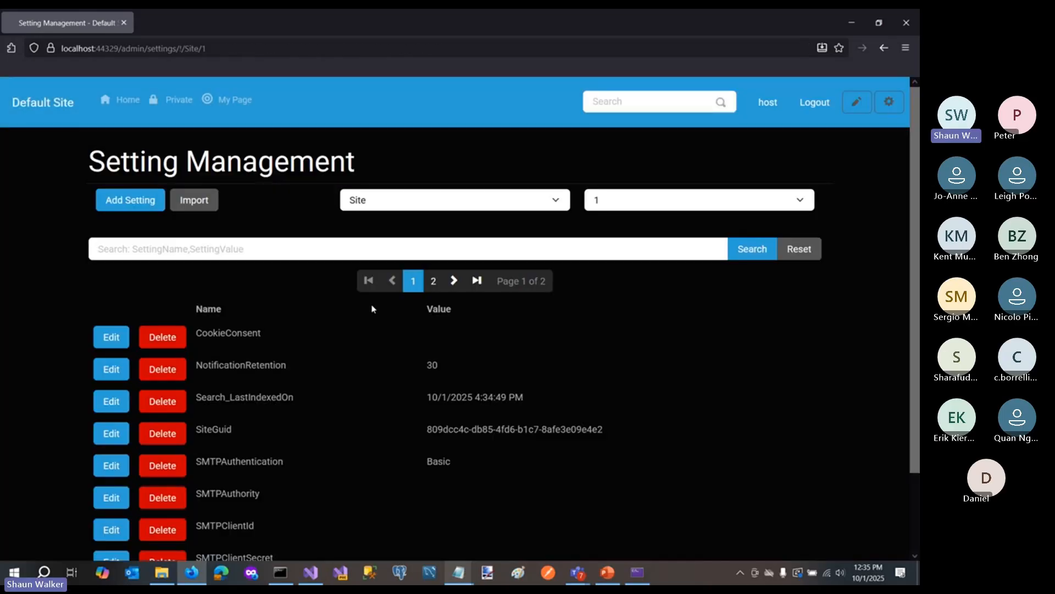
- List the imported settings for the Country entity with Id -1 and browse to page 2
click(399, 207)
click(381, 242)
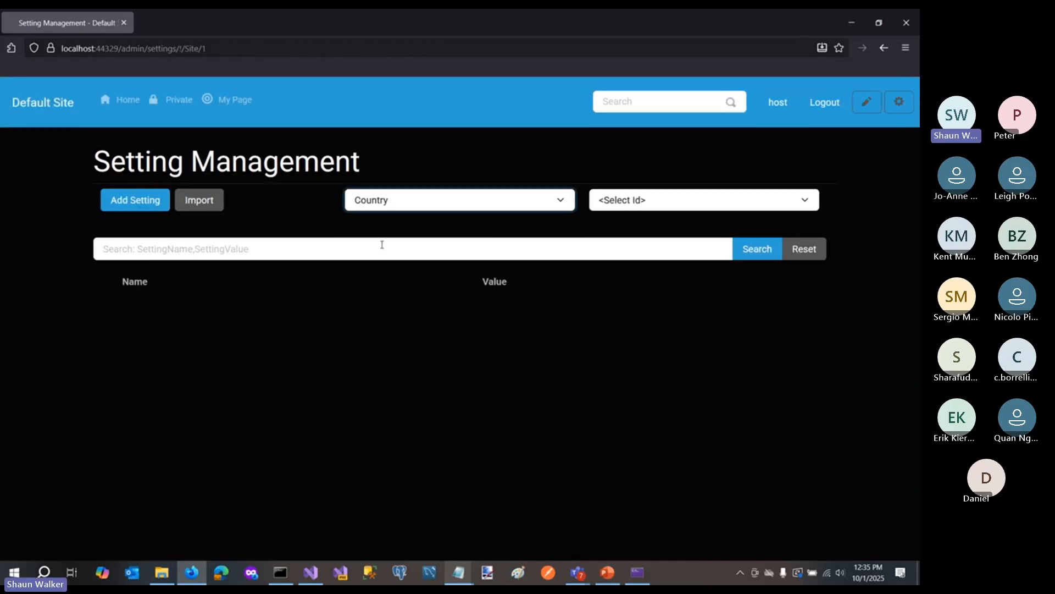
click(660, 205)
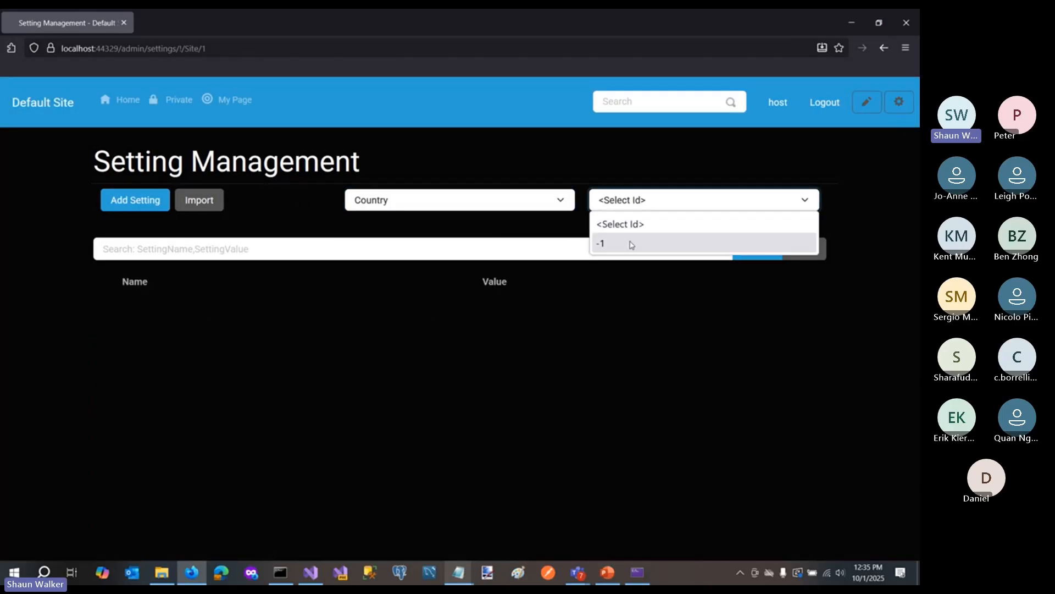
click(627, 243)
scroll(266, 361, down, 2)
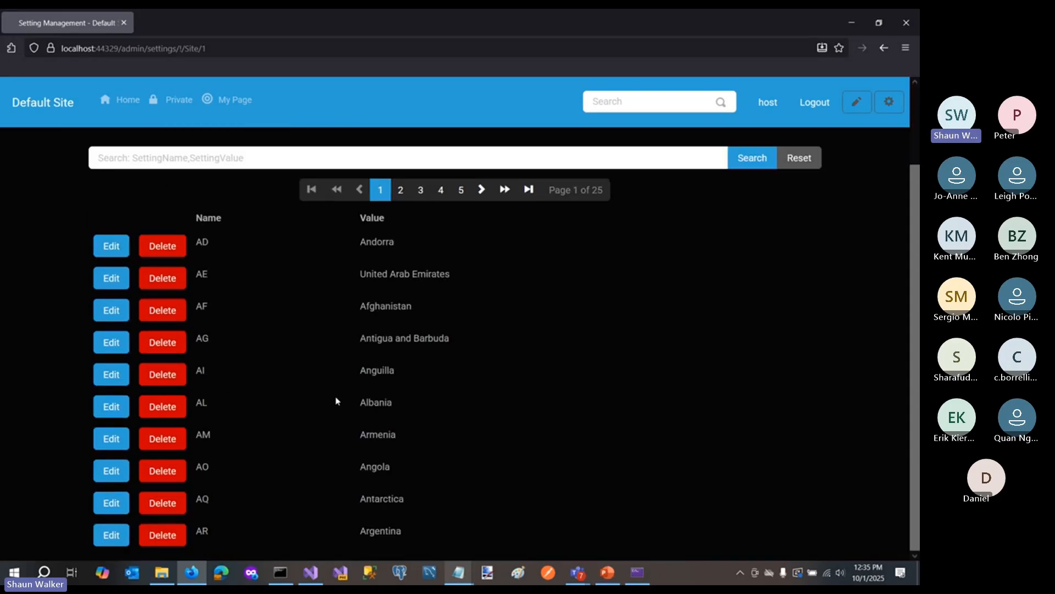
click(402, 191)
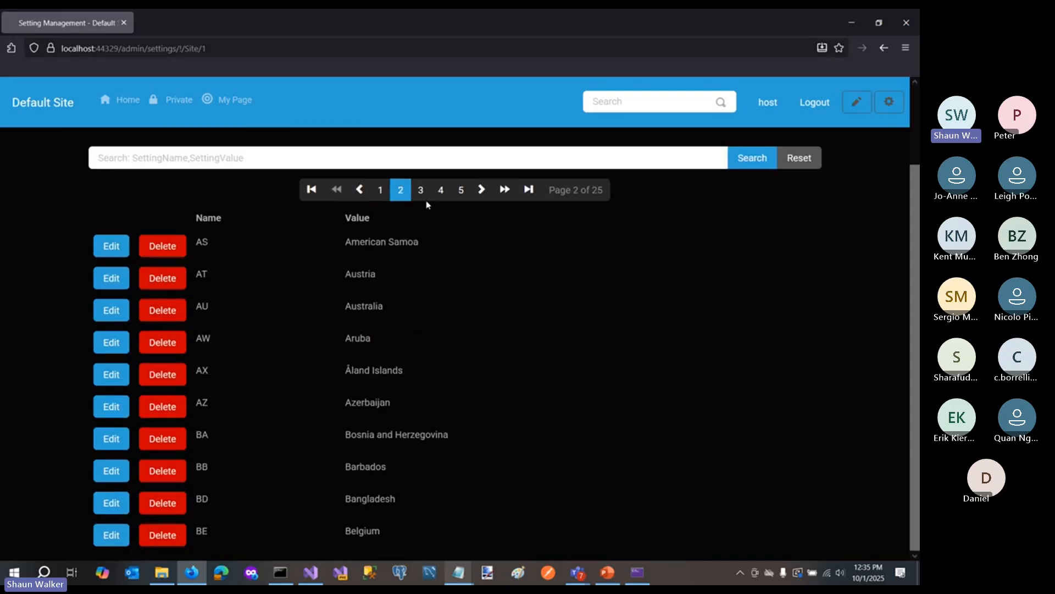
- Browse the Country settings from page 3 through page 5, checking the country codes and names
click(421, 191)
click(441, 191)
click(462, 191)
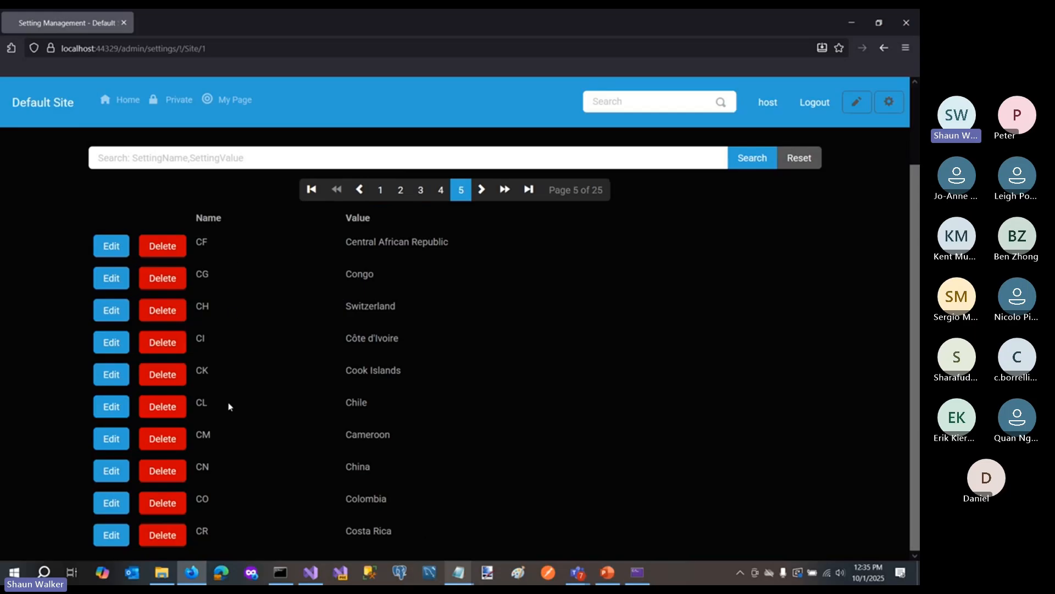
scroll(474, 360, up, 2)
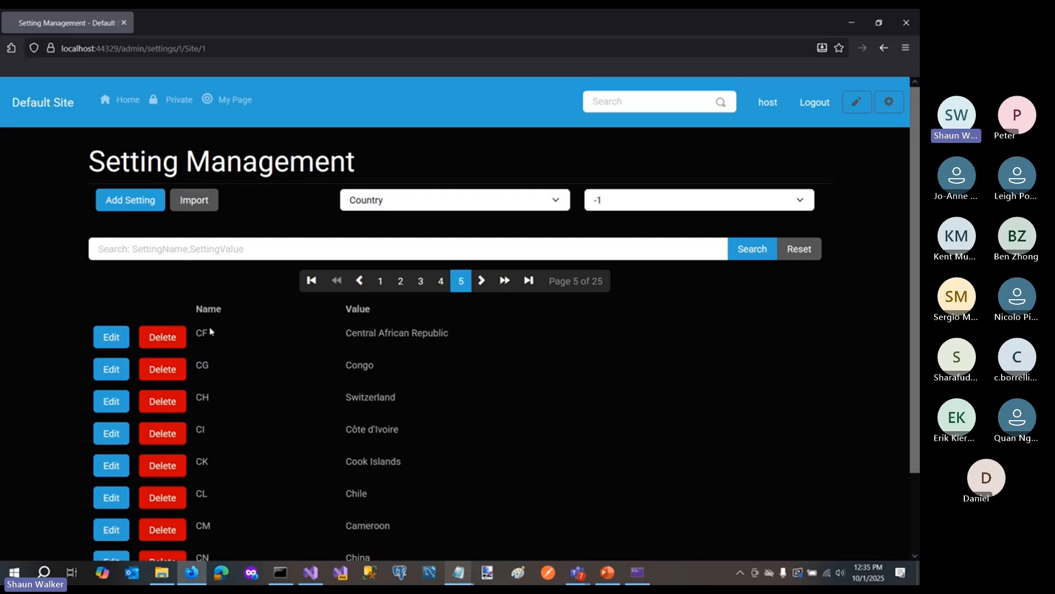
drag(197, 333, 203, 333)
- Go to Profile Management through the admin dashboard and open the Country profile field for editing
click(889, 102)
click(828, 141)
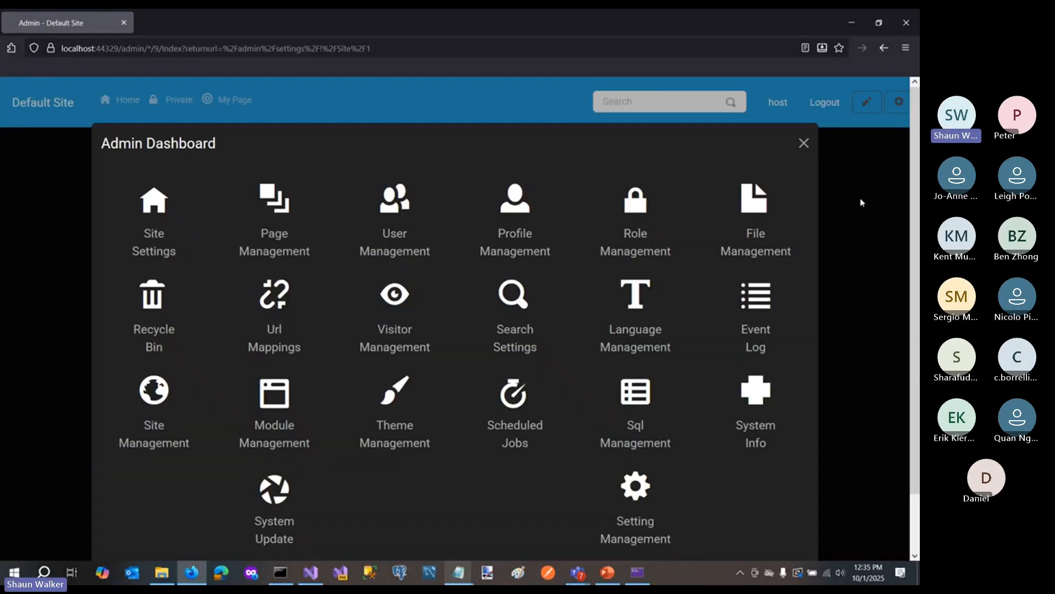
click(531, 243)
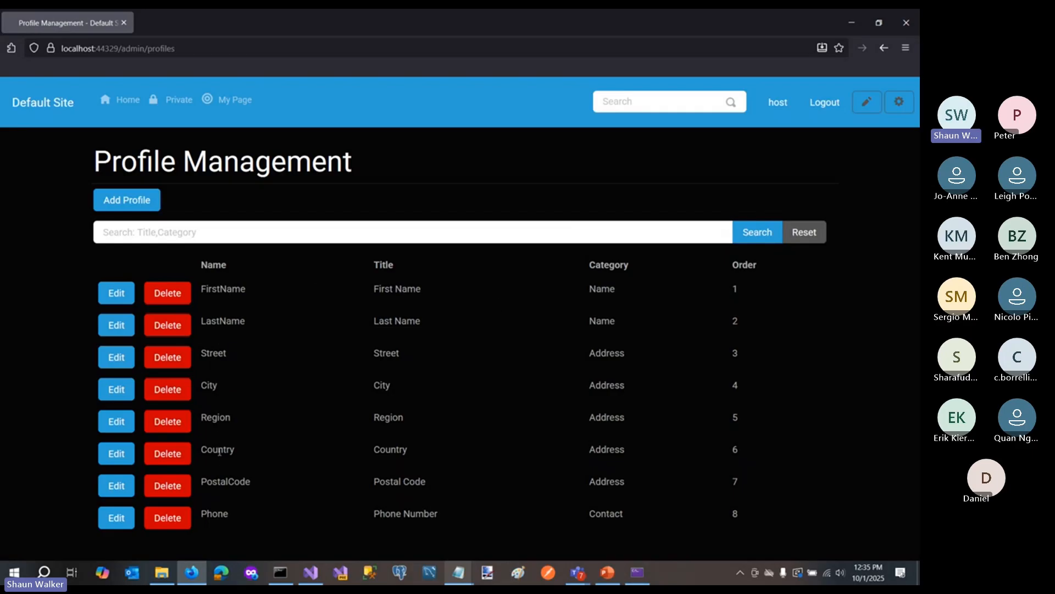
drag(201, 451, 257, 452)
click(337, 471)
click(120, 458)
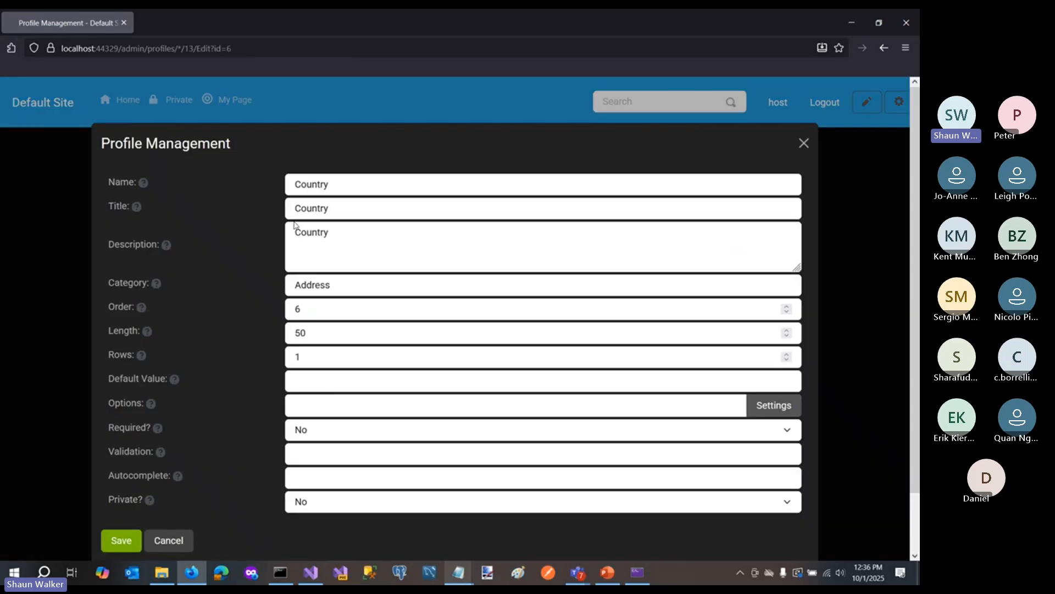
- Set the Country profile field's options to load from the Country settings entity and save the field
mouse_move(146, 379)
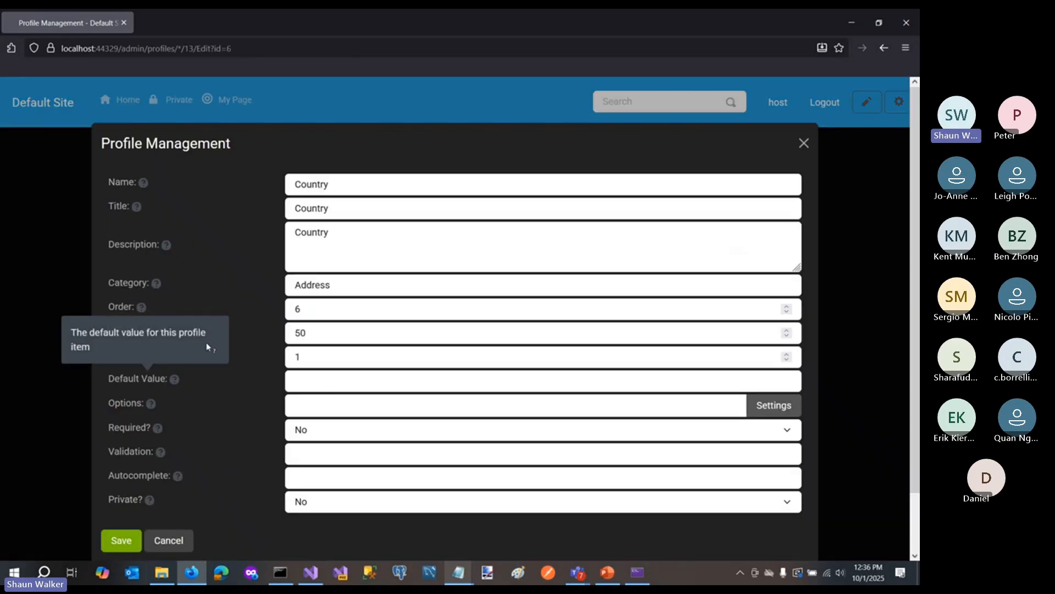
mouse_move(213, 291)
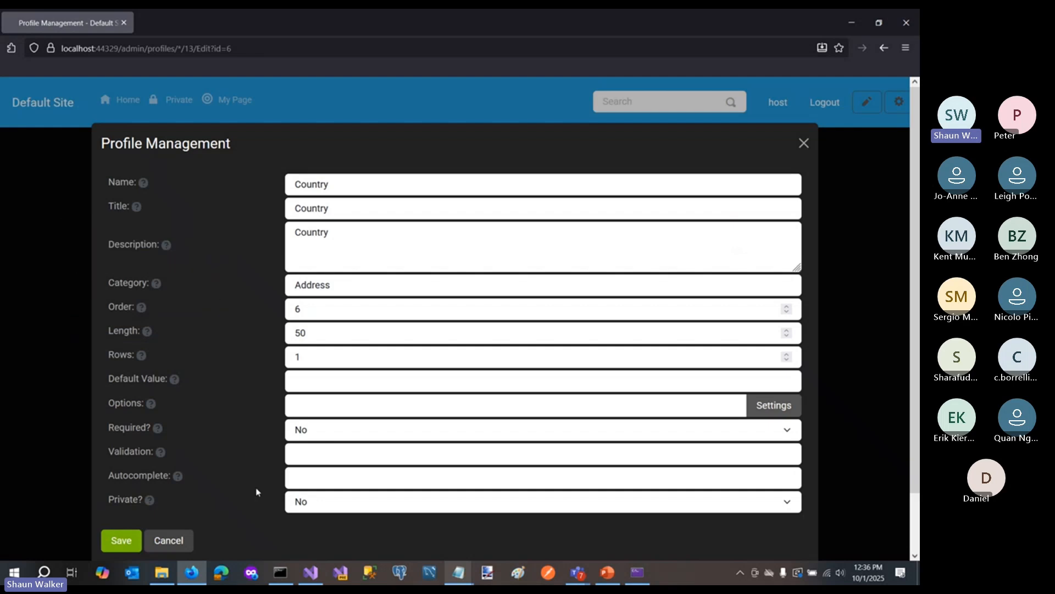
mouse_move(156, 409)
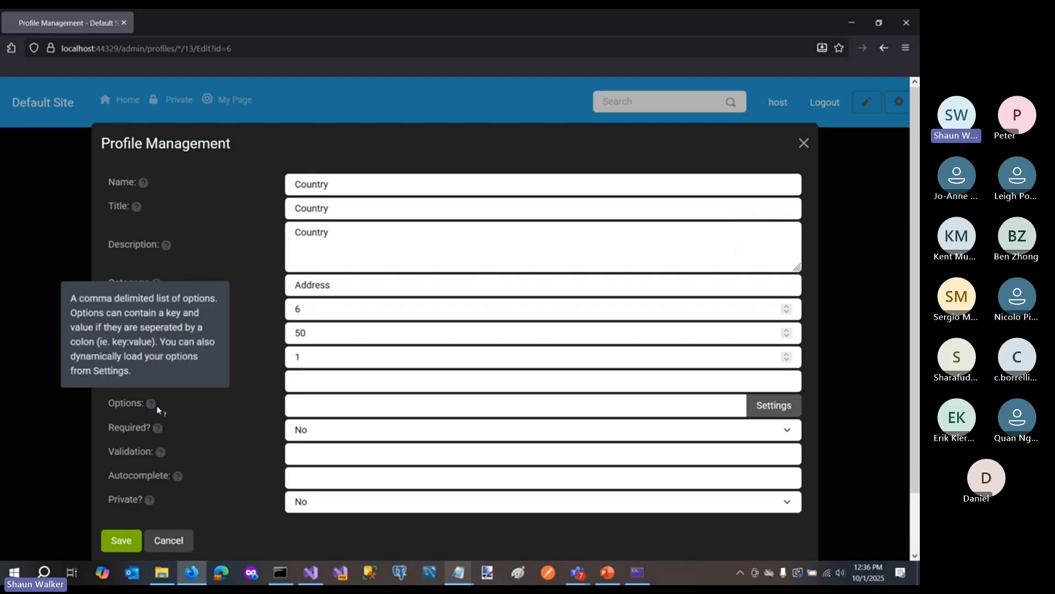
click(310, 404)
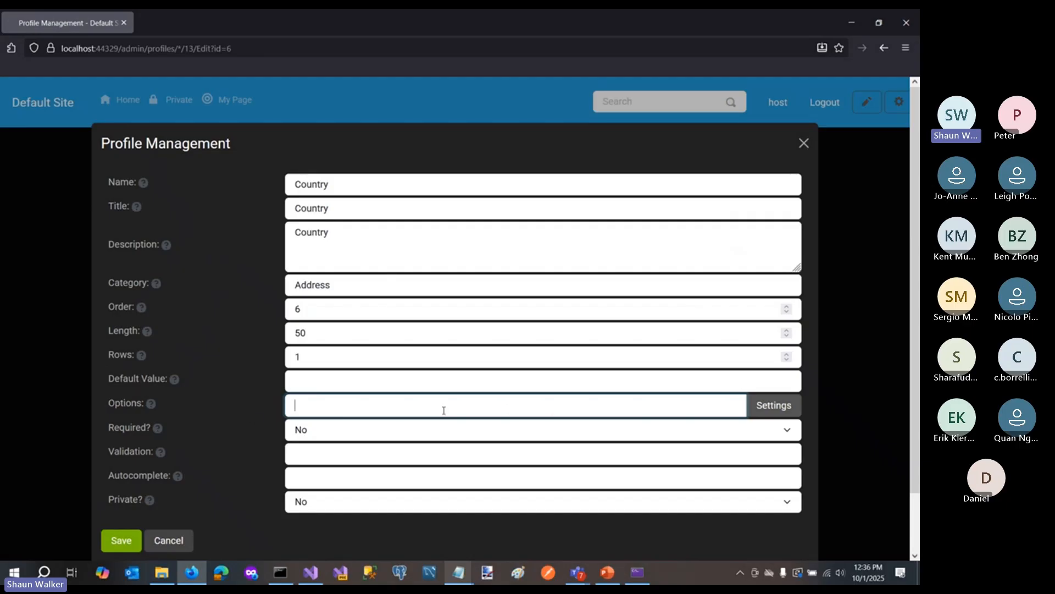
click(775, 407)
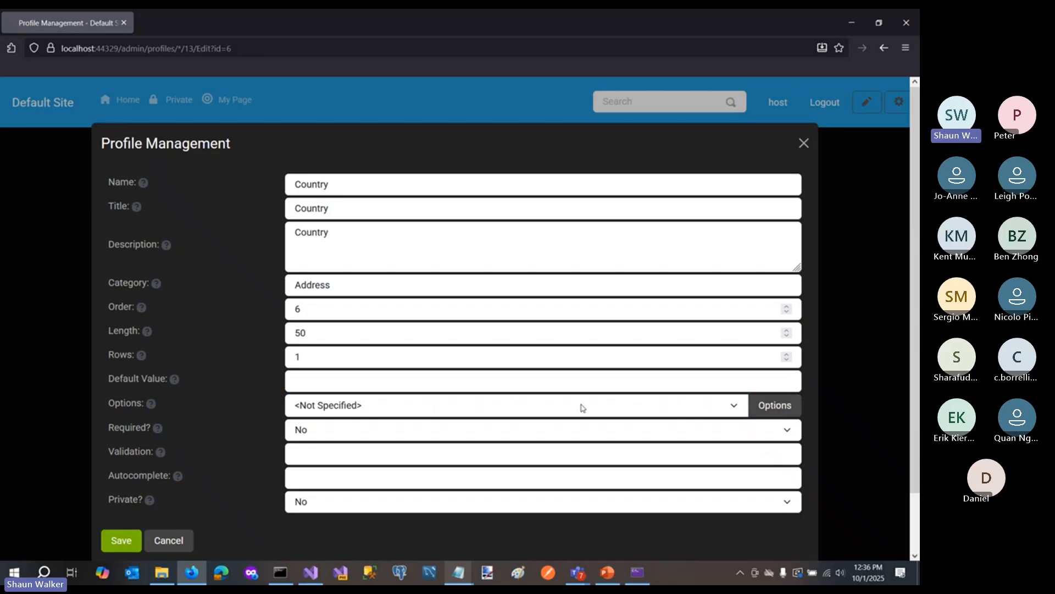
click(477, 407)
click(357, 449)
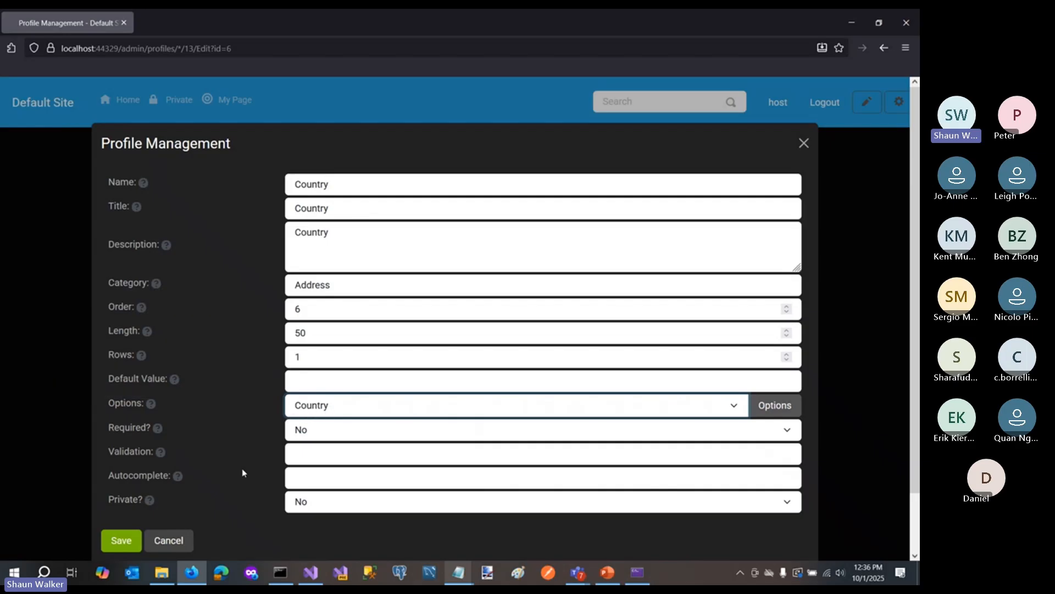
click(132, 541)
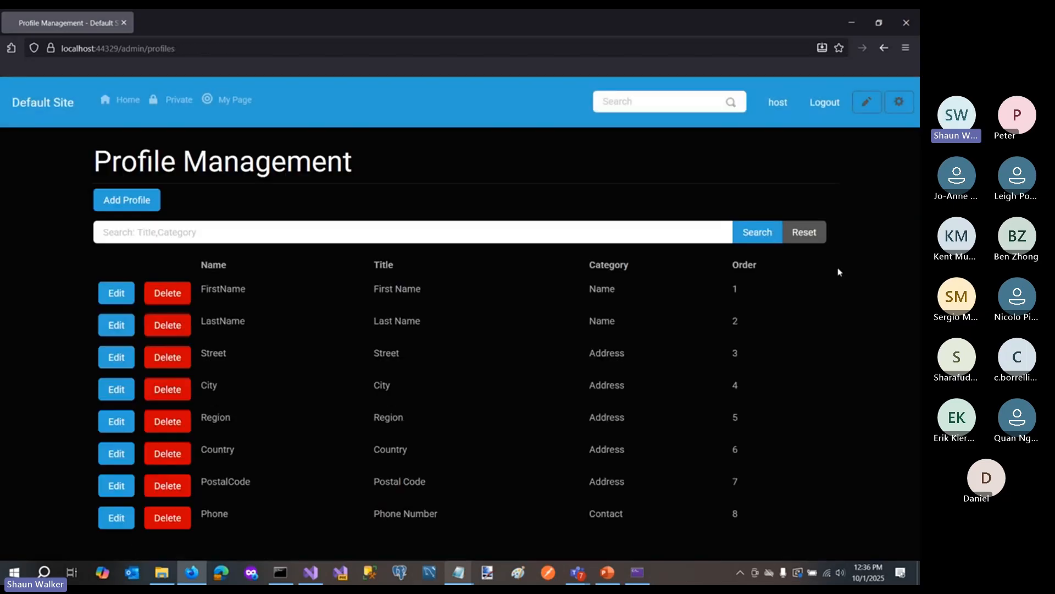
- Open the logged-in user's profile details, set Country to Uzbekistan, and save the profile
click(777, 103)
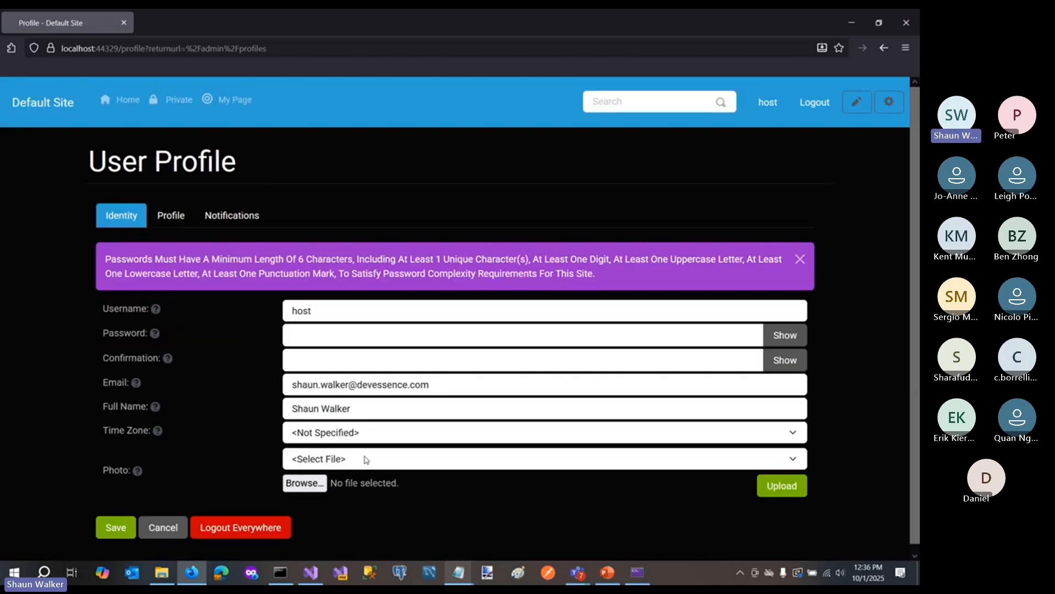
click(188, 220)
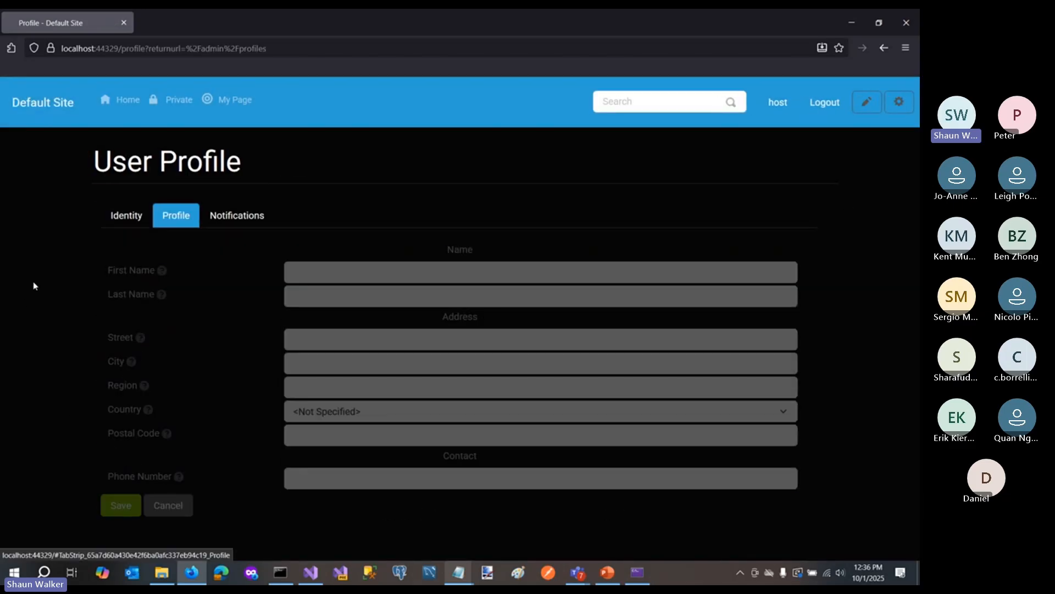
click(338, 415)
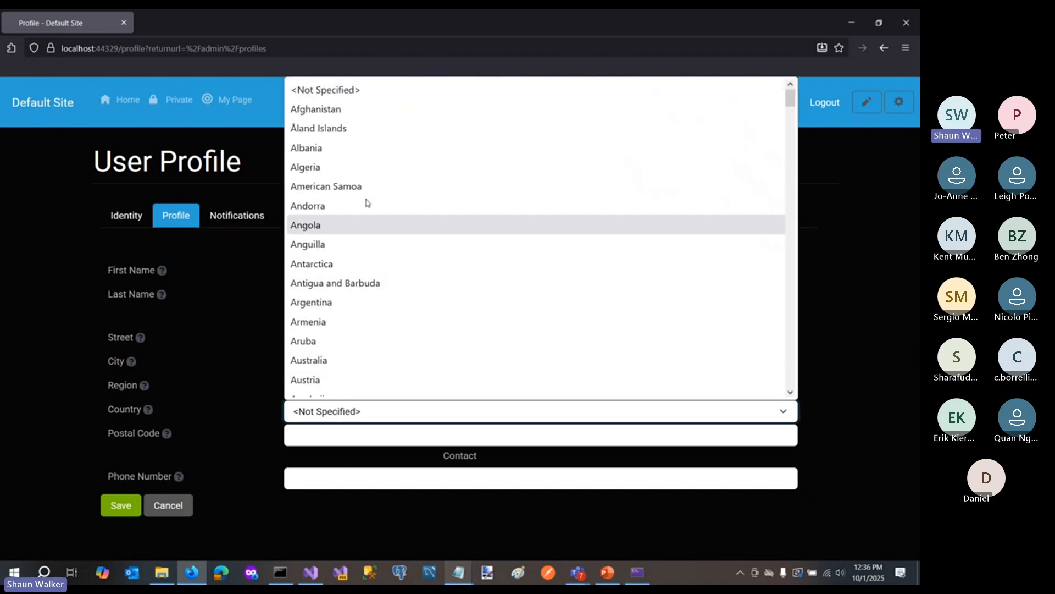
scroll(352, 207, down, 12)
scroll(337, 208, down, 20)
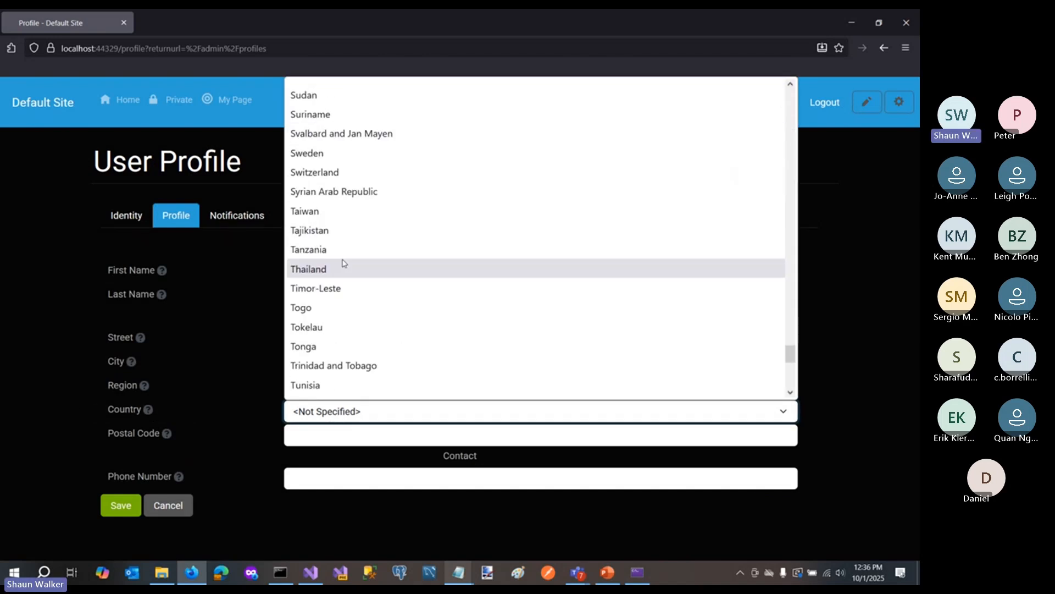
scroll(344, 263, down, 5)
click(341, 301)
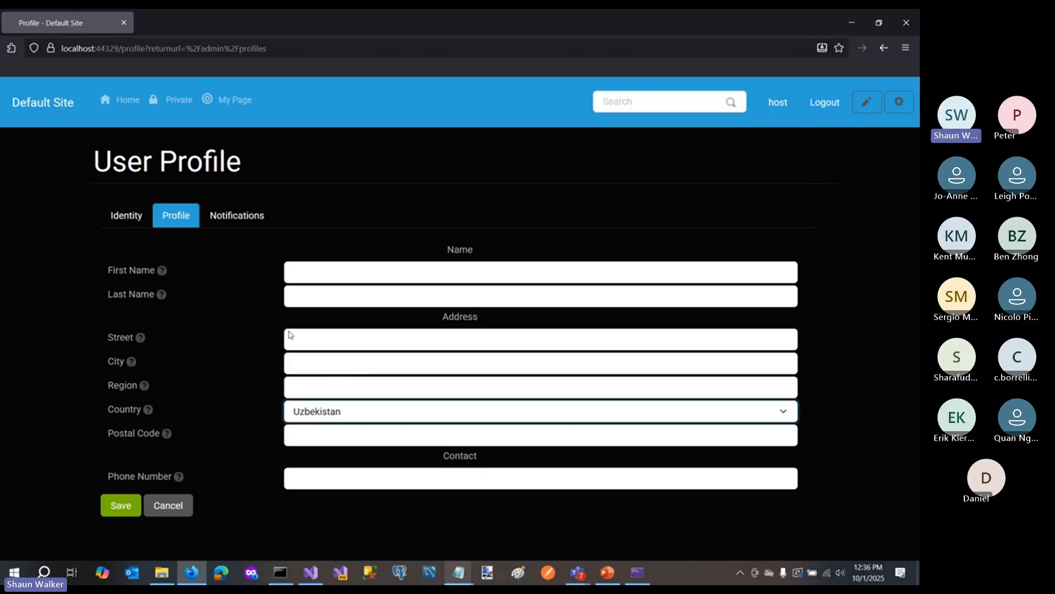
click(334, 417)
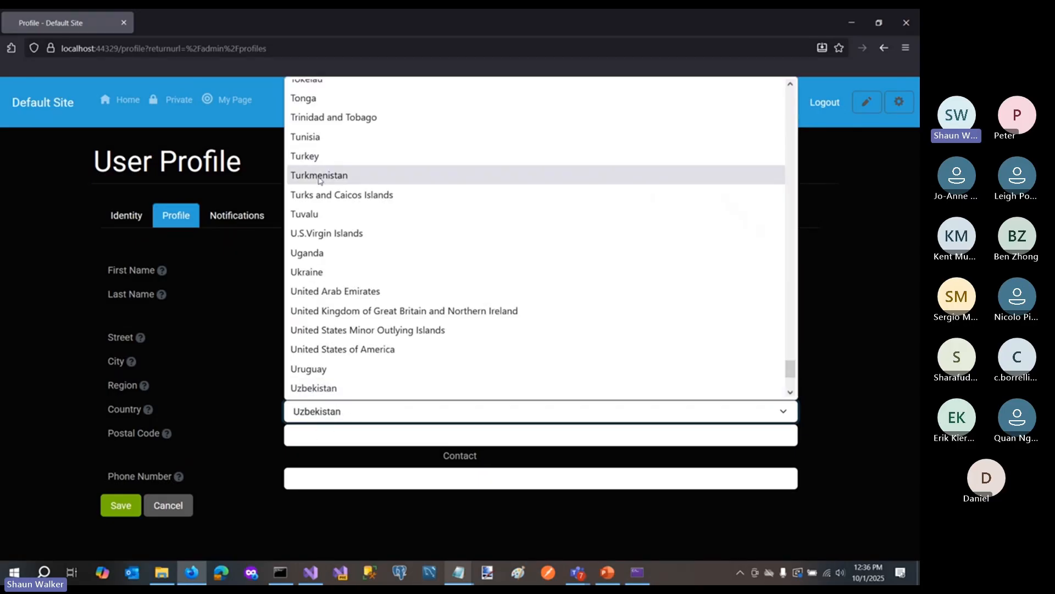
click(356, 418)
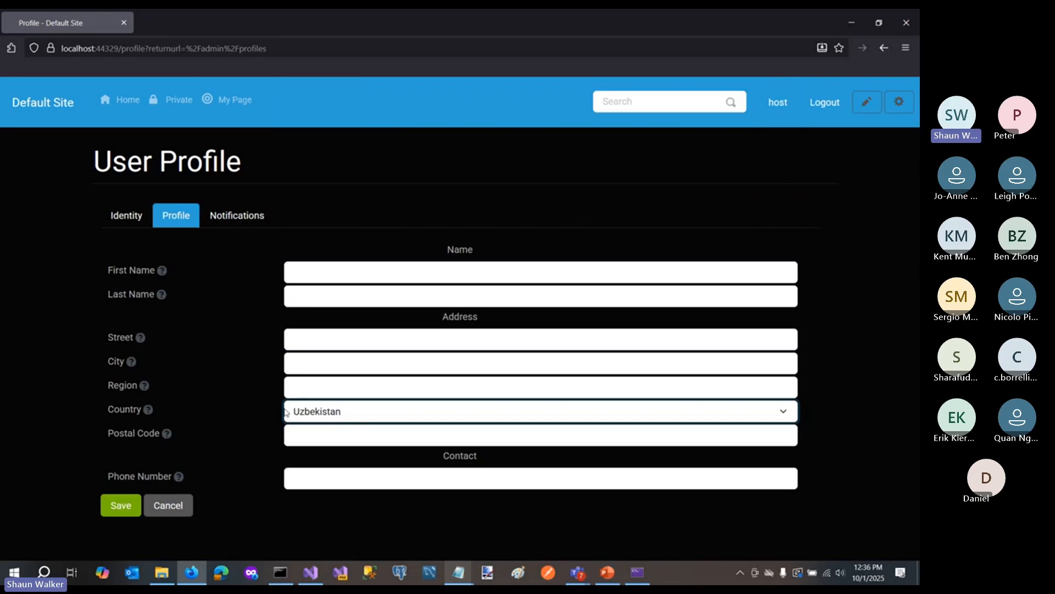
click(121, 506)
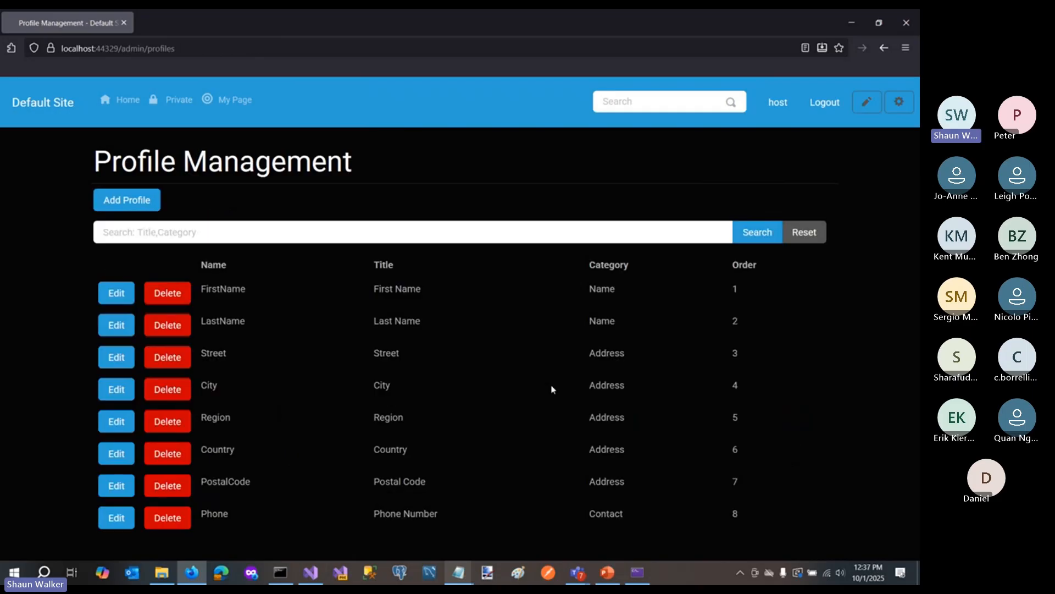
- Reopen the logged-in user's profile details and check the saved Country value and its dropdown options
click(776, 104)
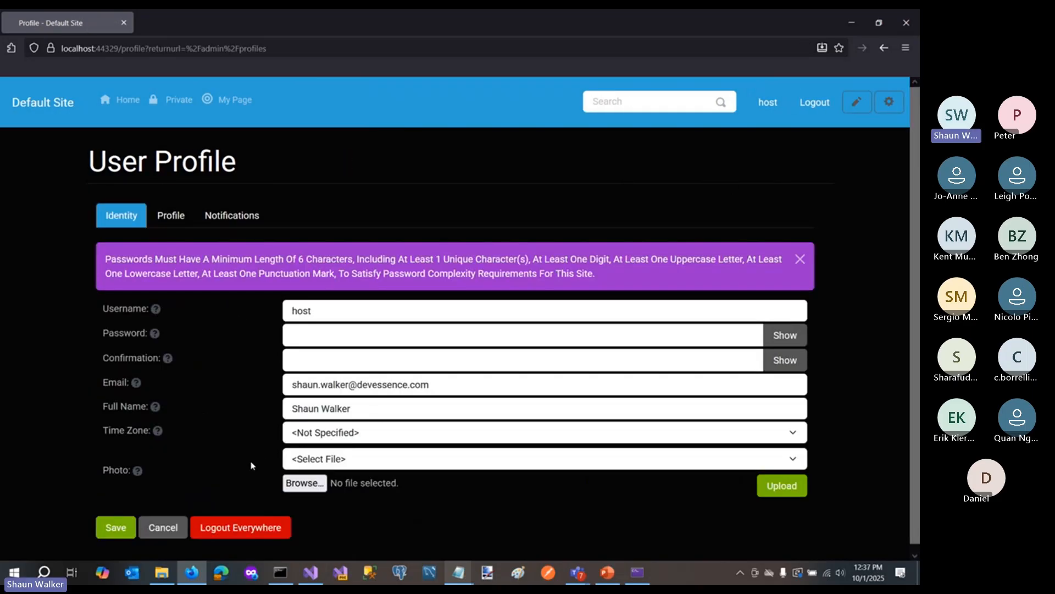
click(171, 215)
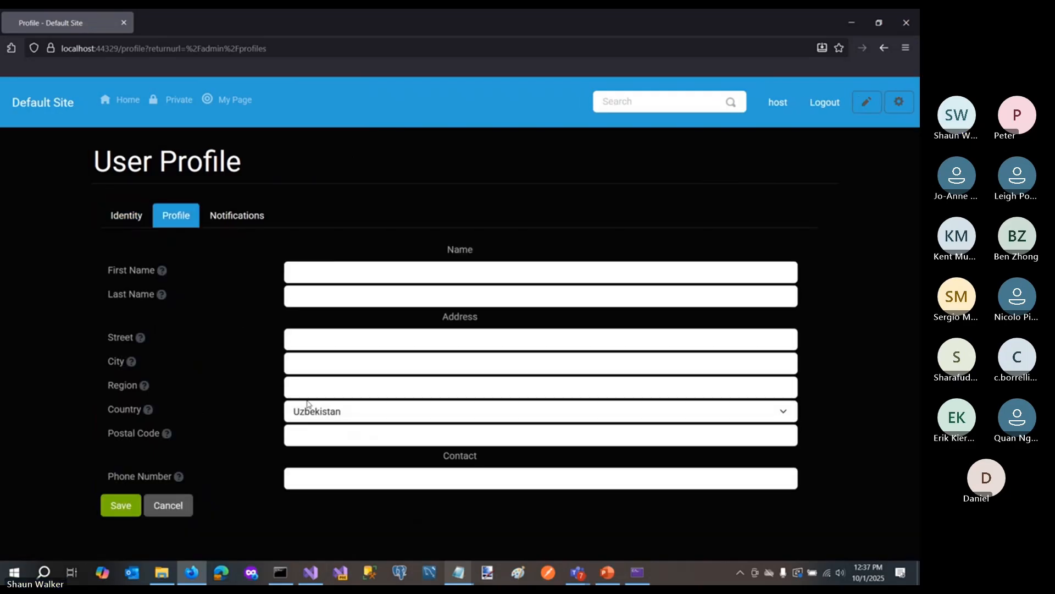
click(334, 419)
click(337, 392)
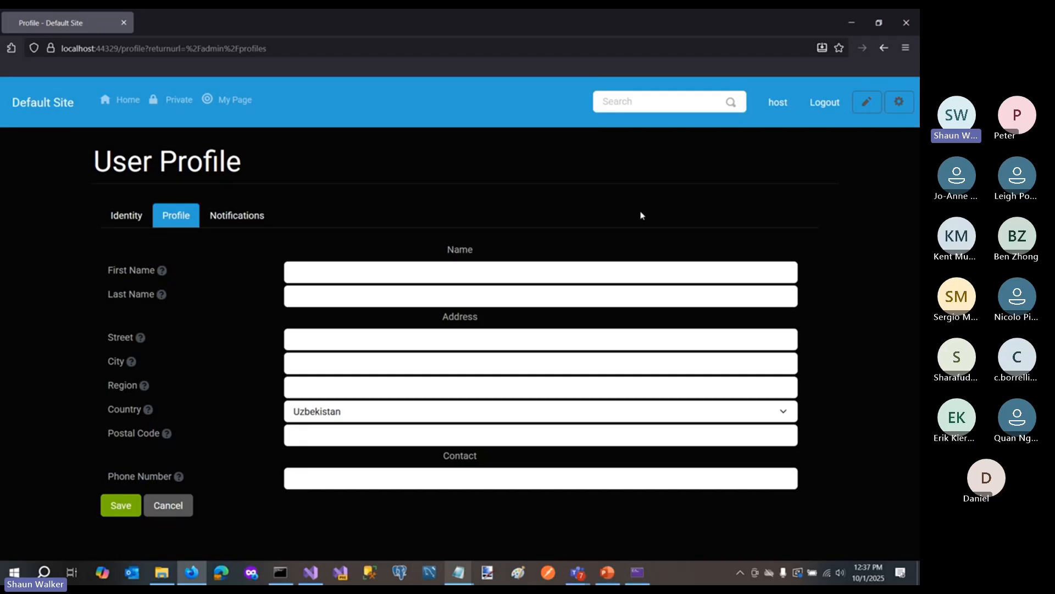
- Return to Setting Management through the admin dashboard
click(896, 112)
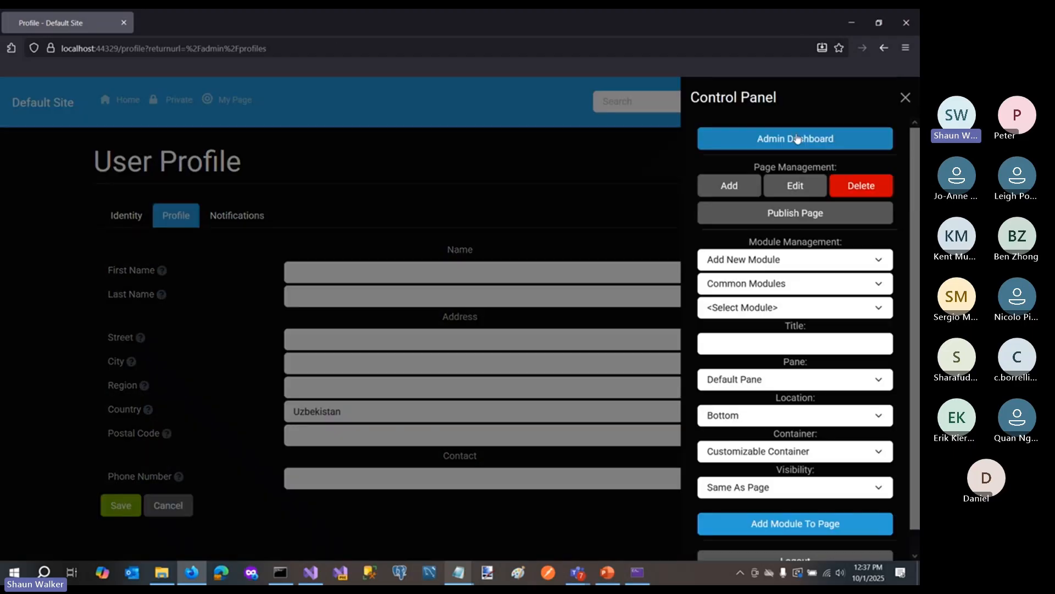
click(800, 141)
click(632, 502)
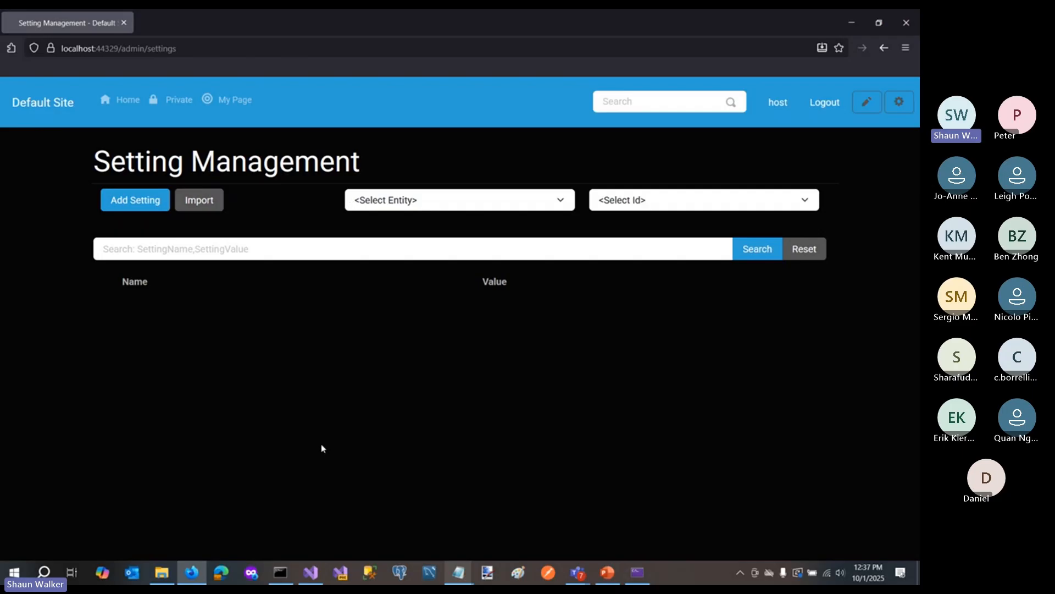
- Open System Info through the admin dashboard and show its Migrations list
click(898, 102)
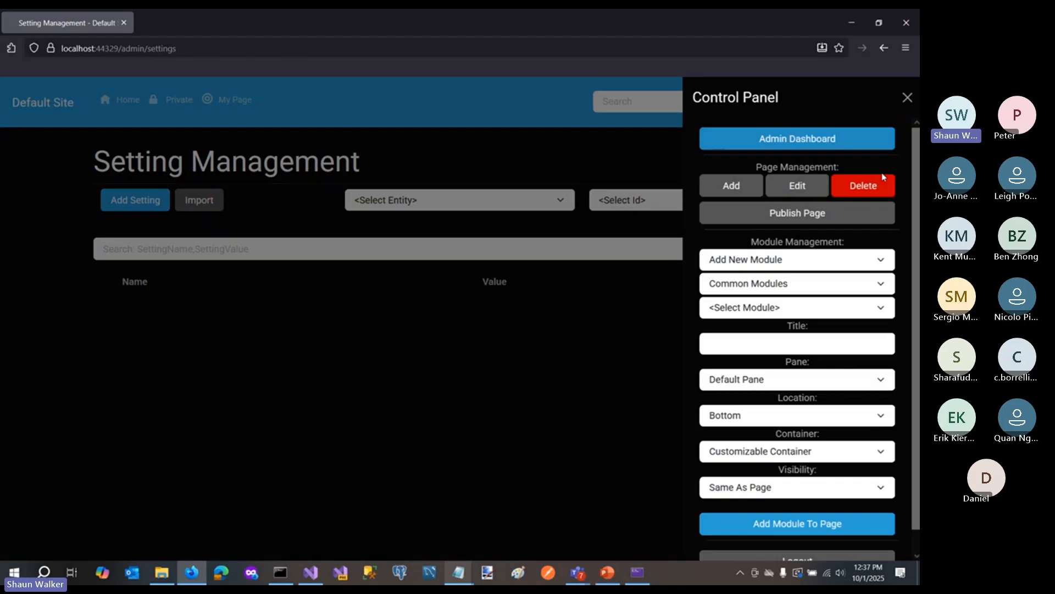
click(790, 141)
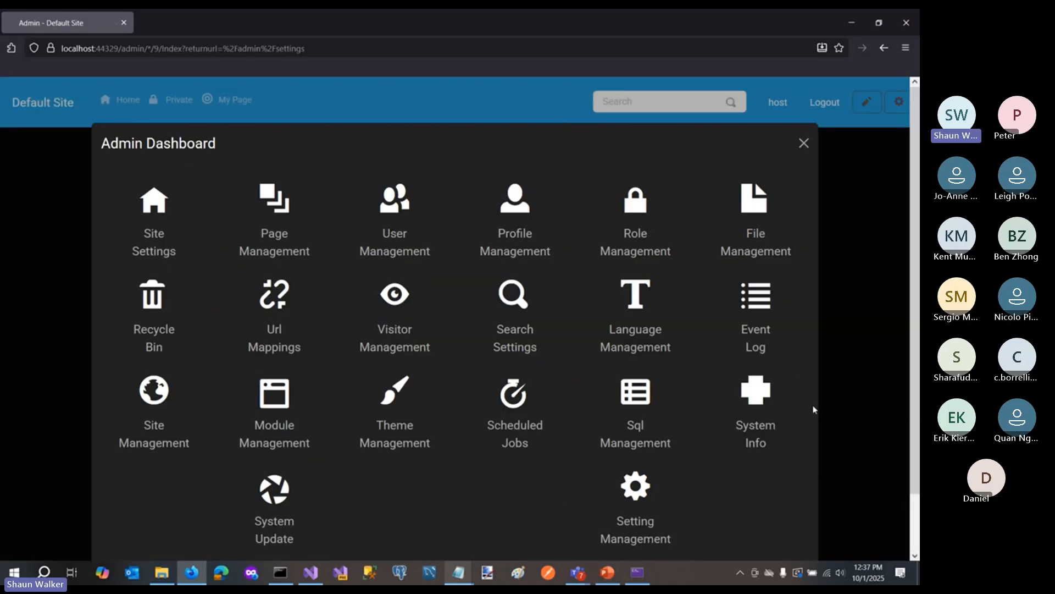
click(756, 424)
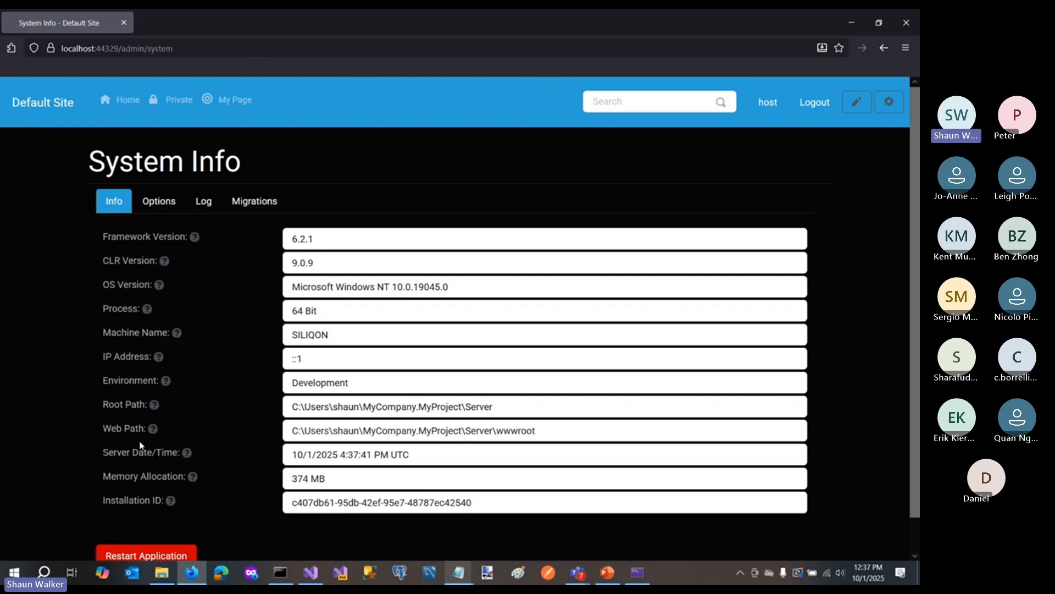
click(262, 210)
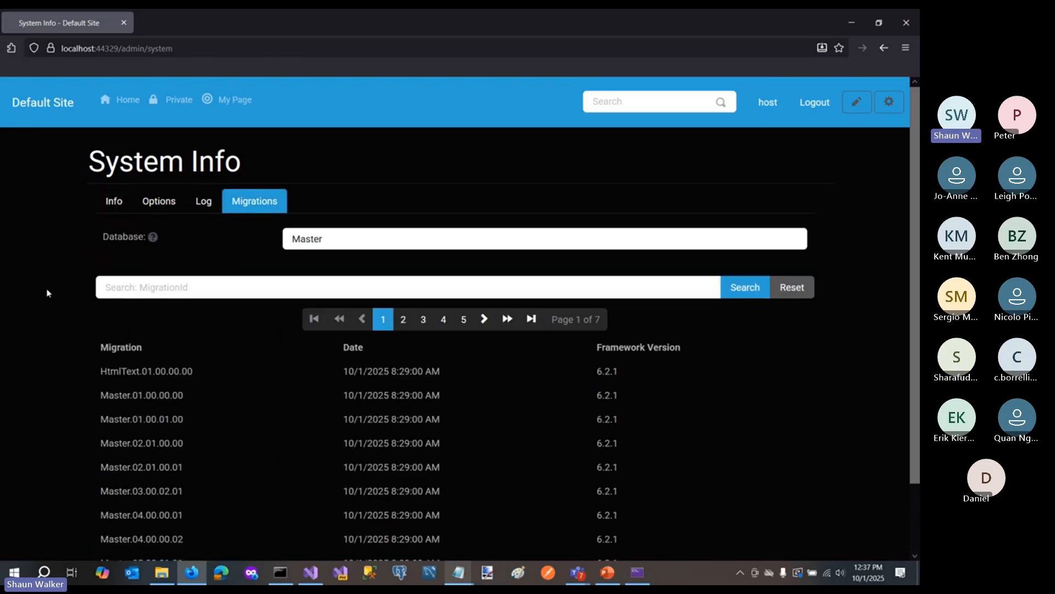
- Examine the Master database's migrations, browsing to page 4, returning to page 1 to compare migration name prefixes, and continuing to page 2
mouse_move(117, 245)
click(343, 240)
mouse_move(162, 252)
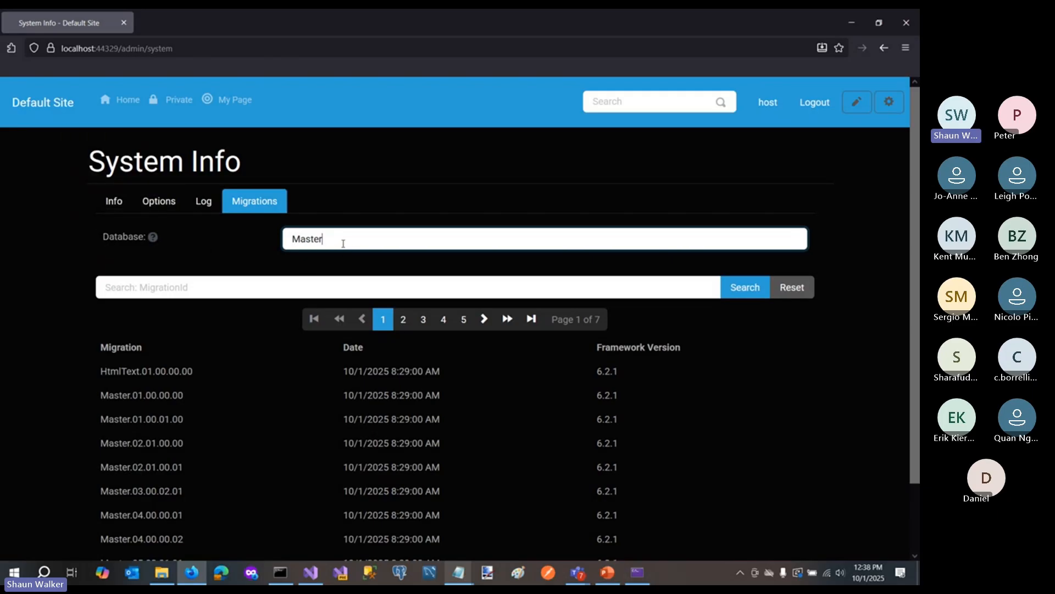
scroll(734, 432, down, 2)
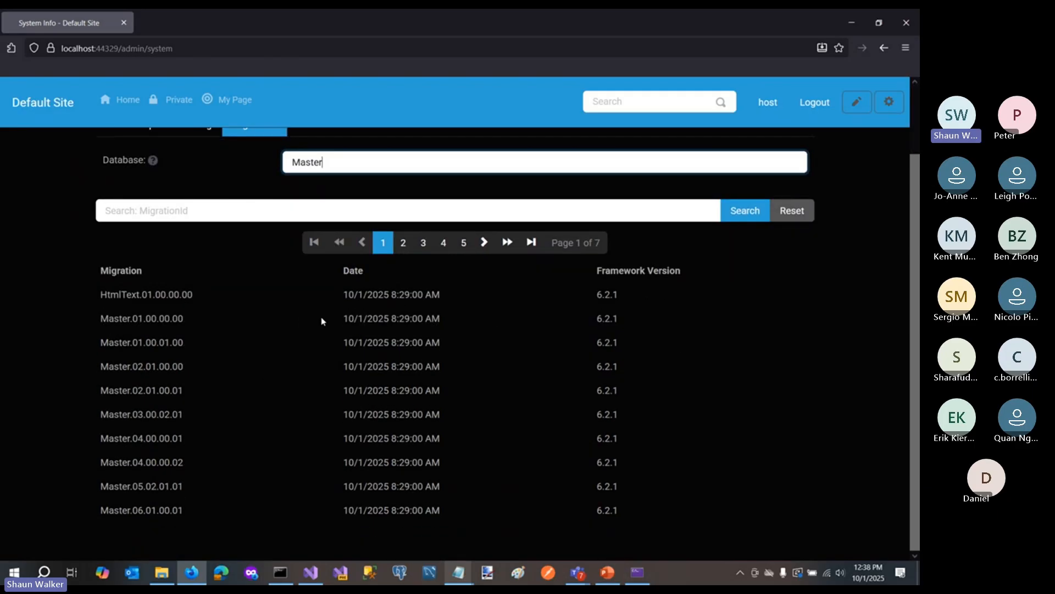
click(487, 246)
click(487, 246)
click(487, 247)
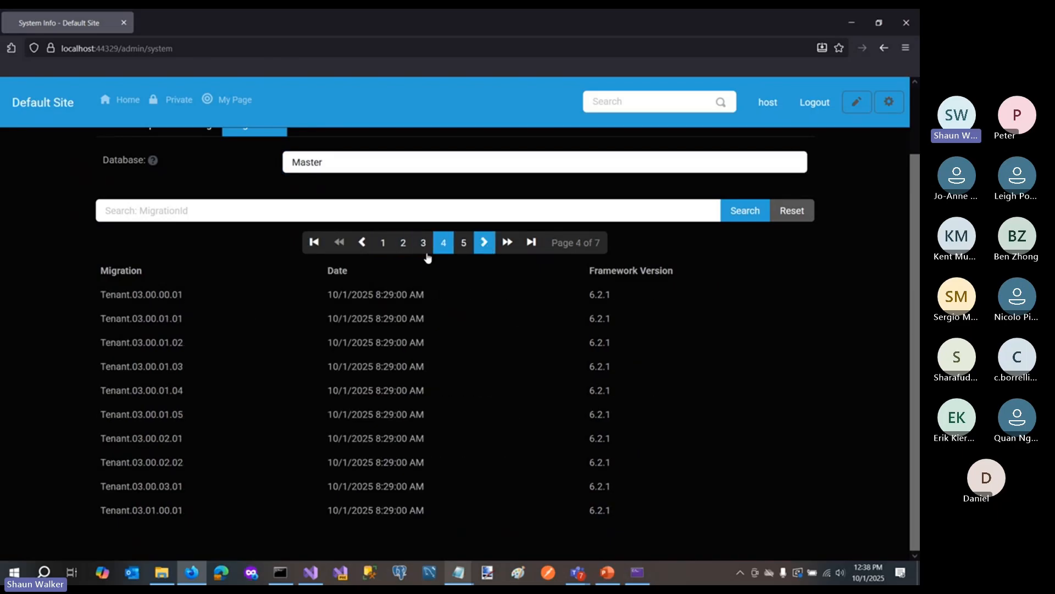
click(316, 244)
drag(101, 294, 144, 293)
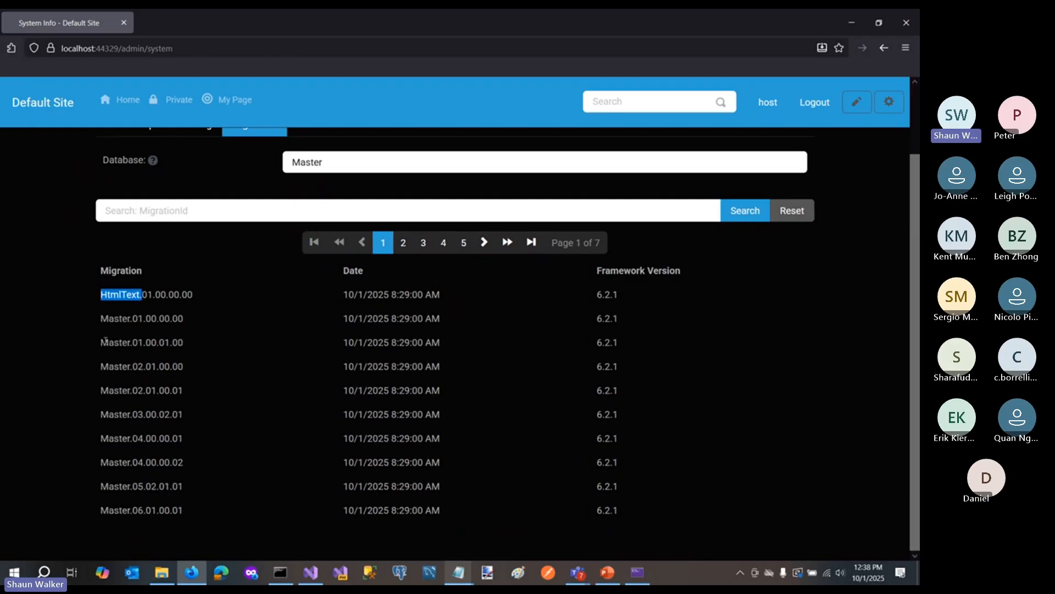
drag(101, 343, 132, 342)
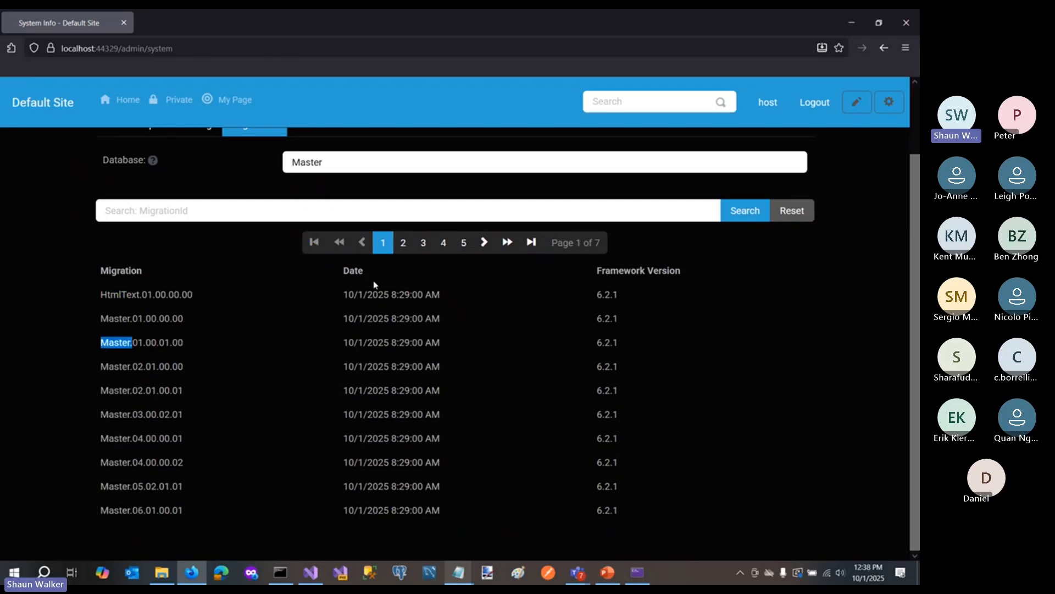
click(484, 242)
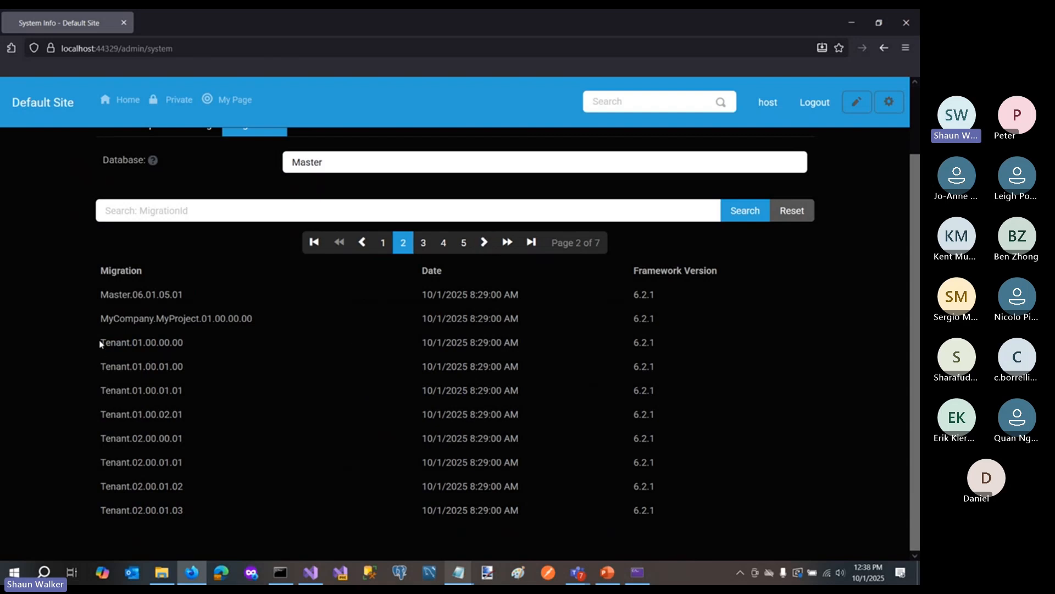
- Highlight the MyCompany.MyProject migration prefix and browse the Master database's migrations through to page 7
drag(101, 343, 199, 318)
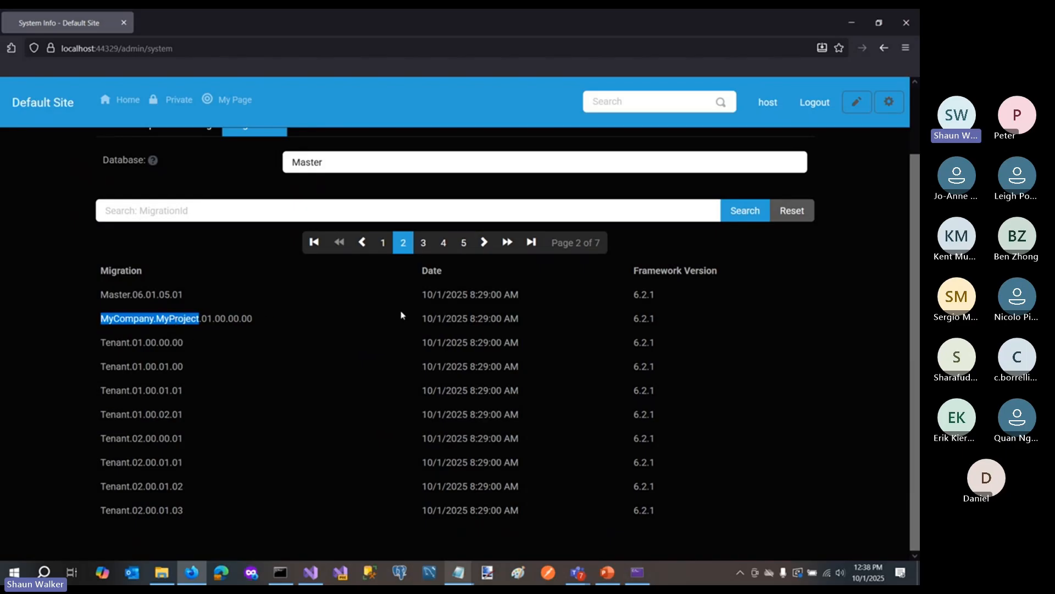
click(484, 245)
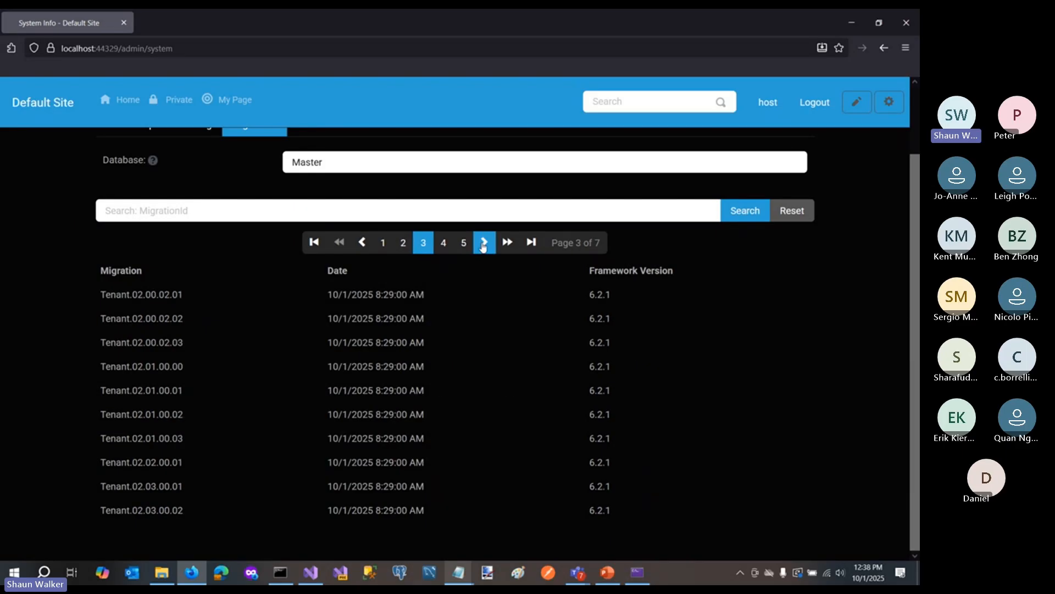
click(483, 245)
click(483, 245)
click(483, 245)
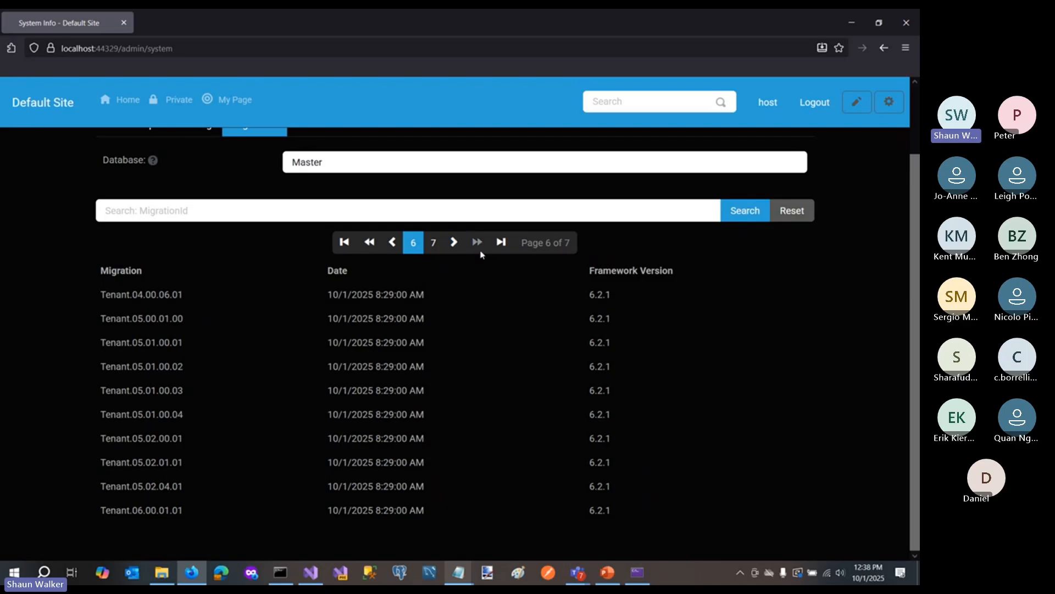
click(455, 243)
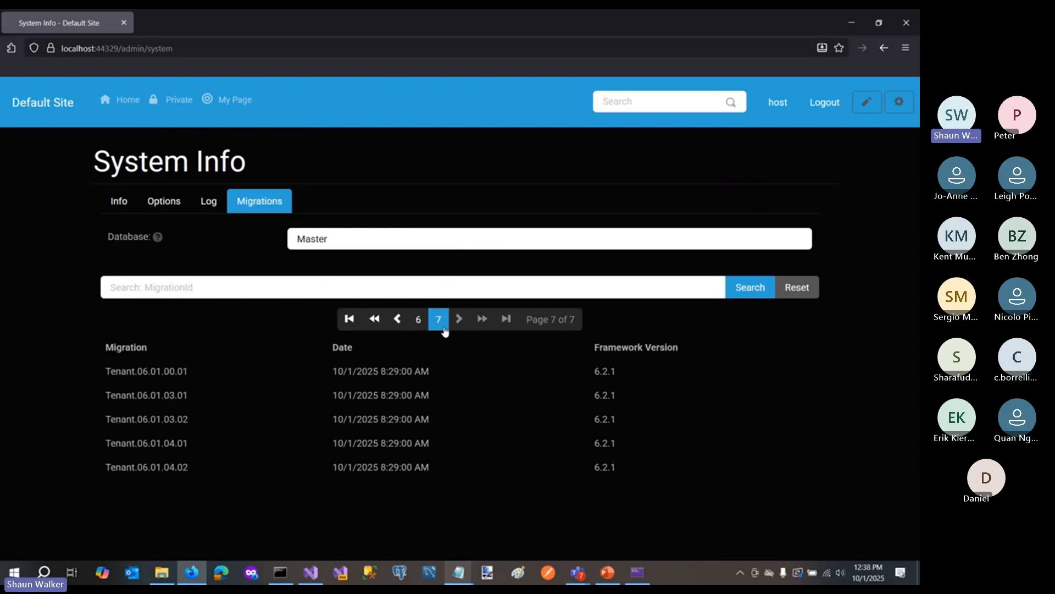
- Return to the first migrations page, advance to page 3, and examine the version number and date of Tenant.02.01.00.01
click(350, 319)
scroll(382, 315, down, 2)
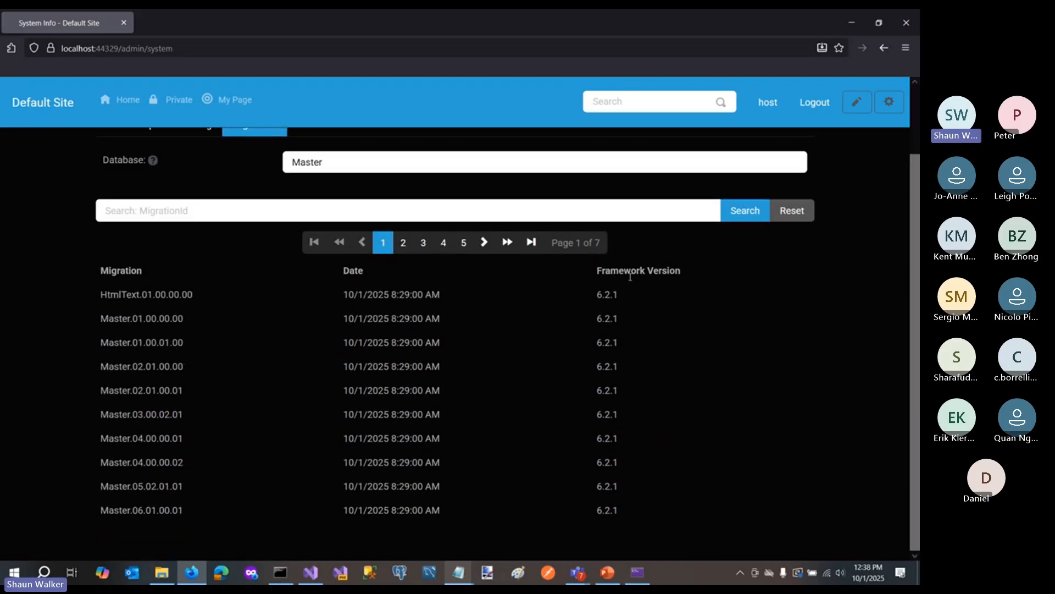
click(486, 246)
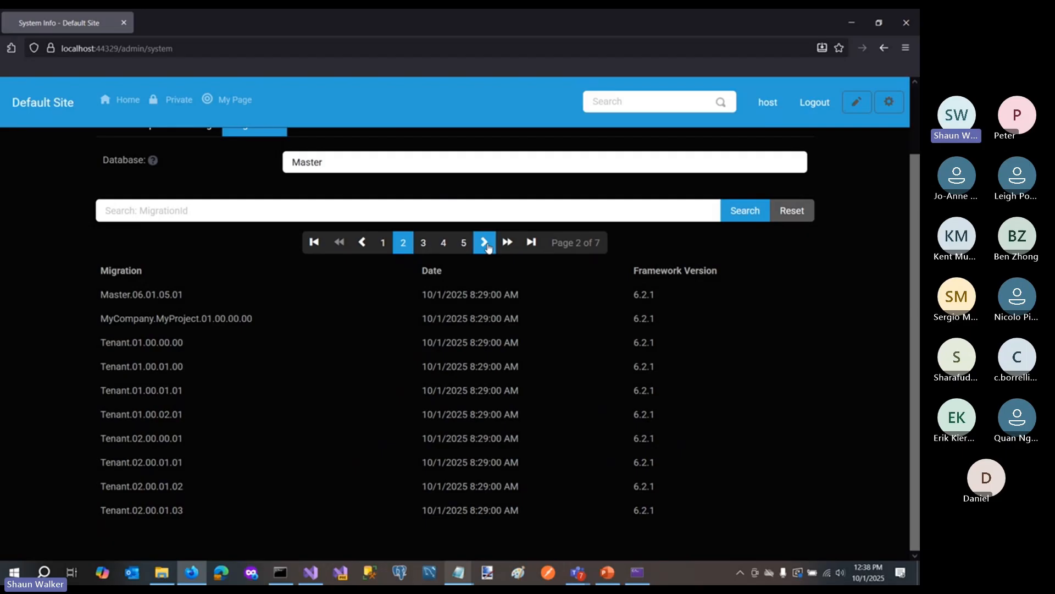
click(487, 247)
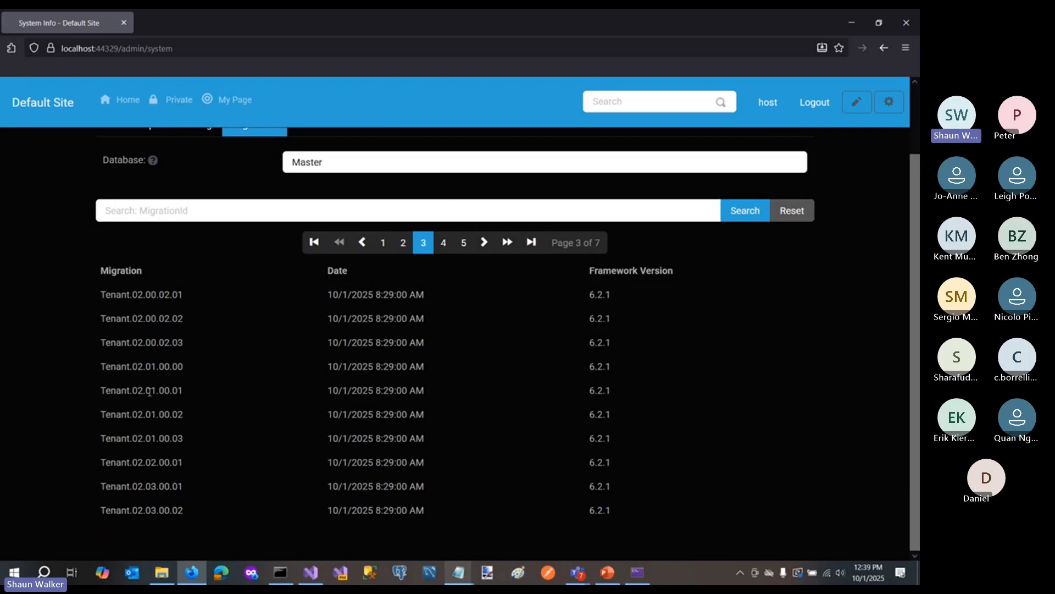
drag(137, 392, 184, 391)
drag(332, 391, 378, 391)
- Review the Log, Options and Info sections of System Info
scroll(483, 352, up, 2)
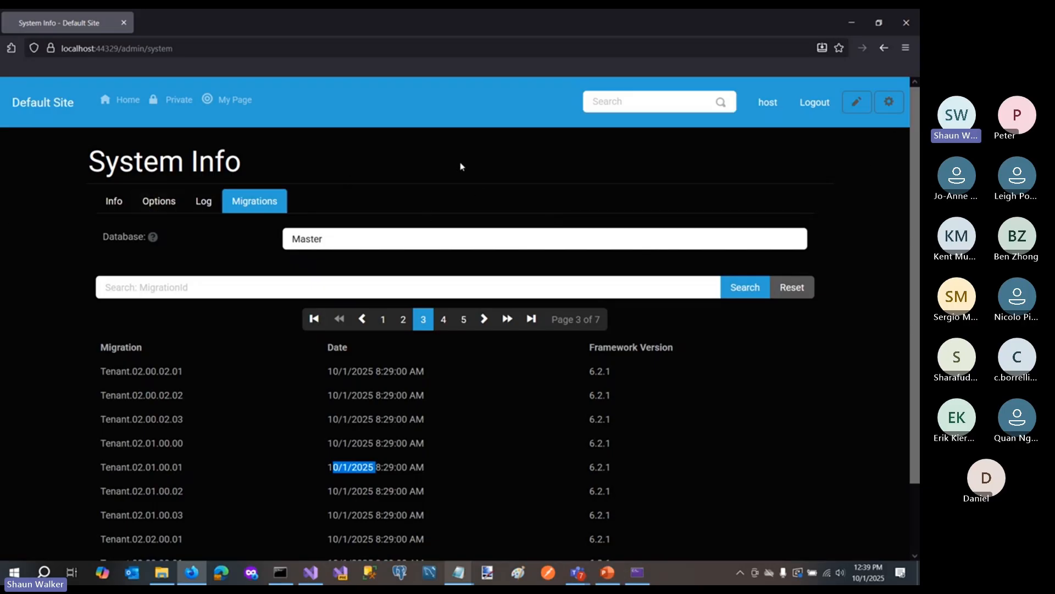
click(201, 205)
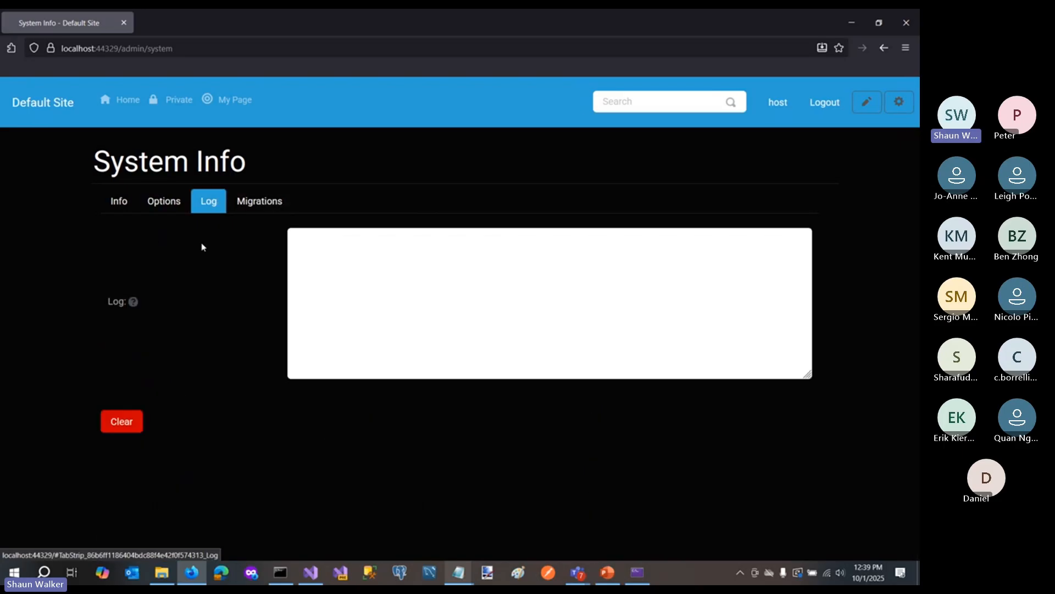
click(161, 201)
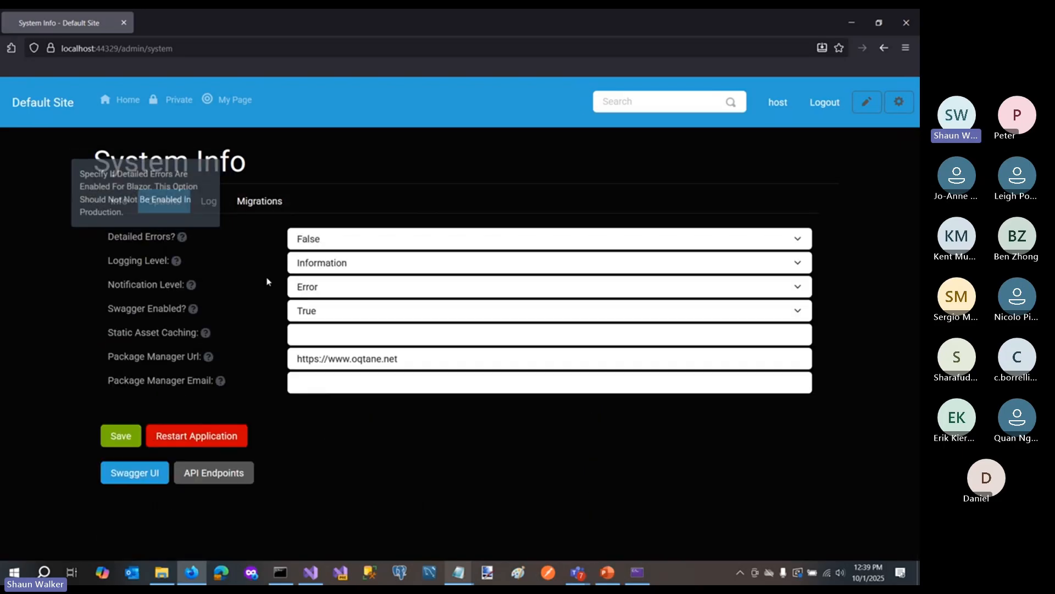
click(115, 202)
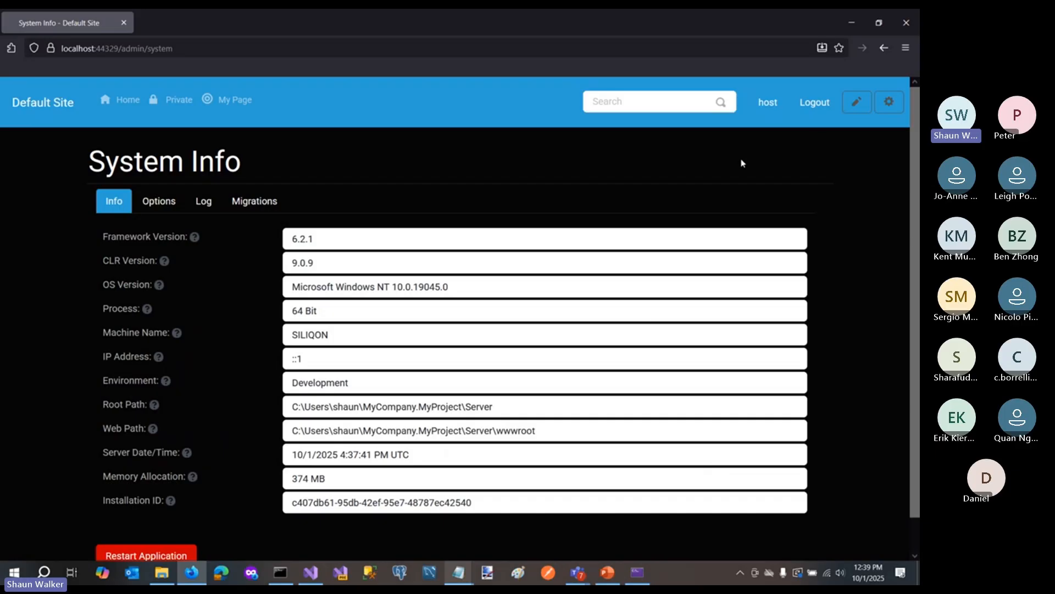
- Open User Management through the admin dashboard and show its Settings
click(889, 101)
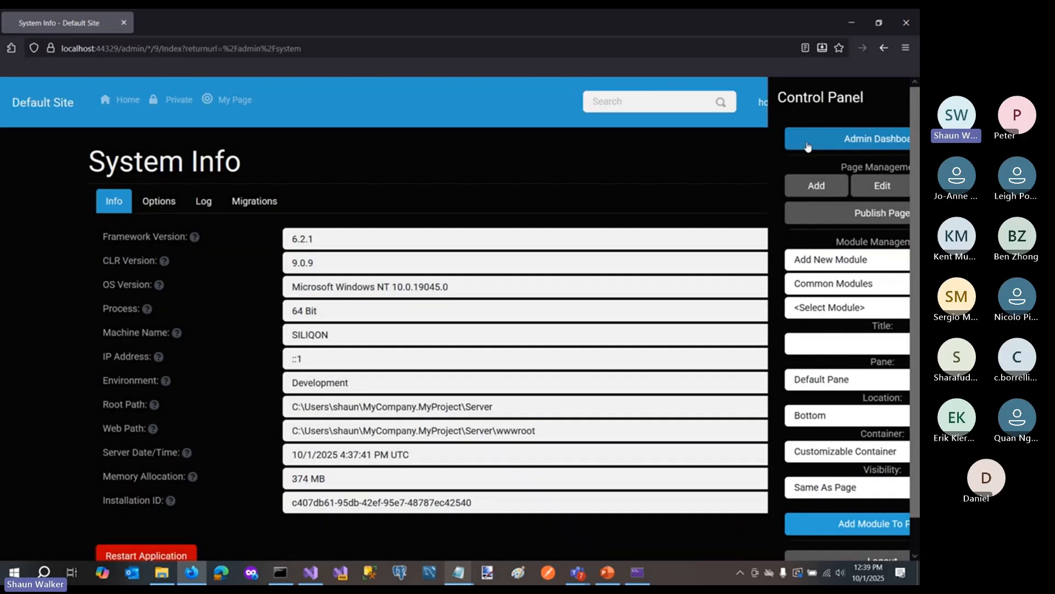
click(807, 145)
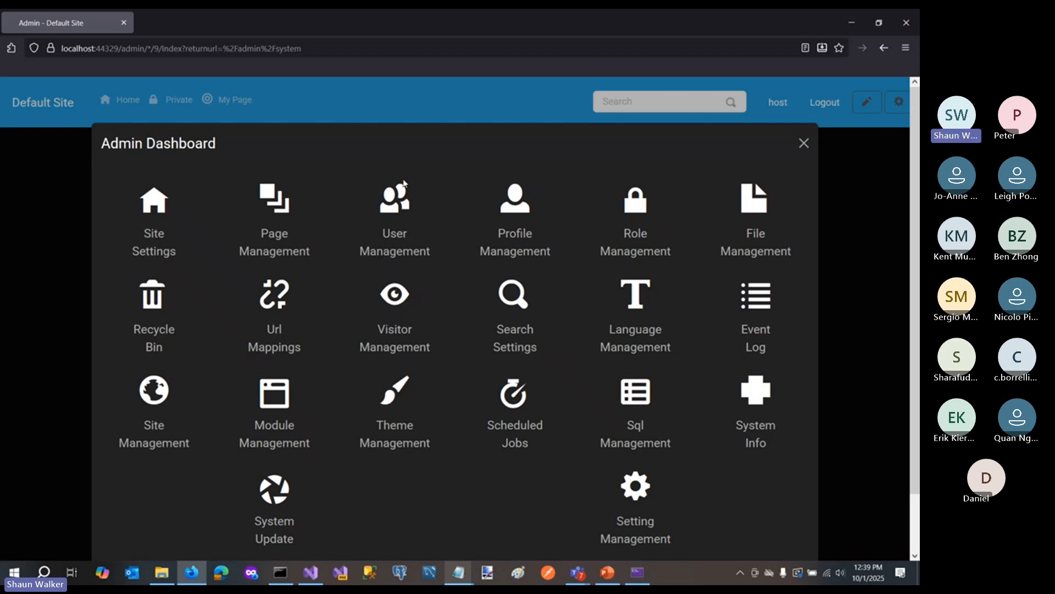
click(399, 221)
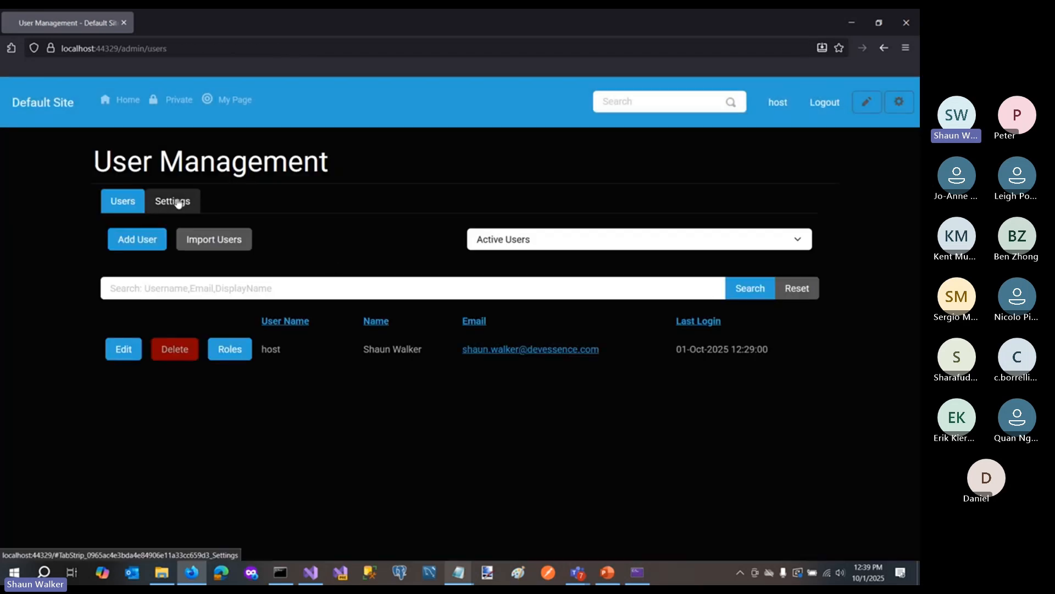
click(179, 204)
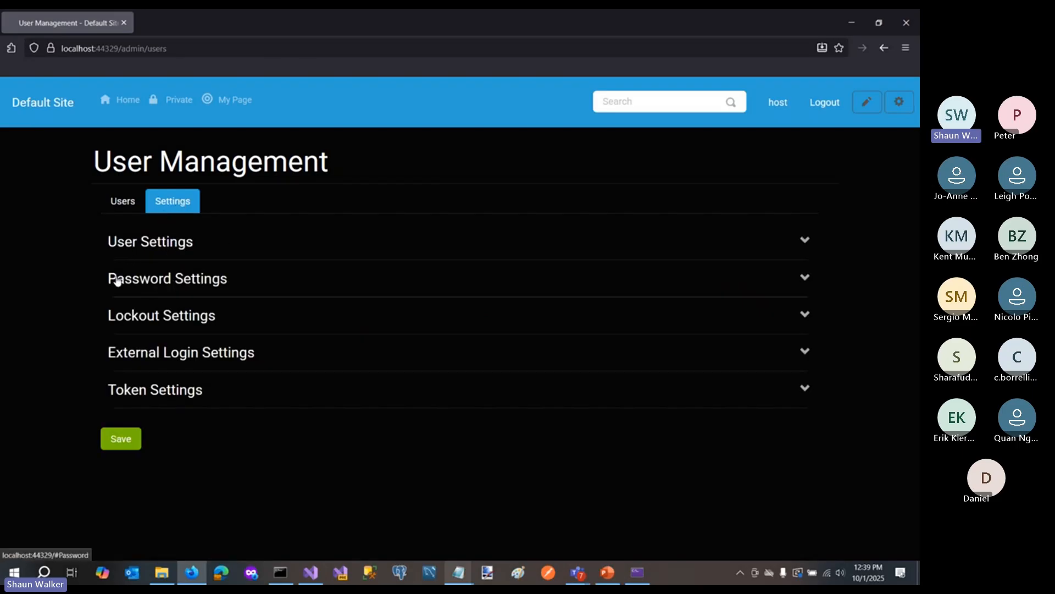
- Choose OpenID Connect (OIDC) as the external login provider type and examine the Allow Single Logout option among its settings
click(144, 357)
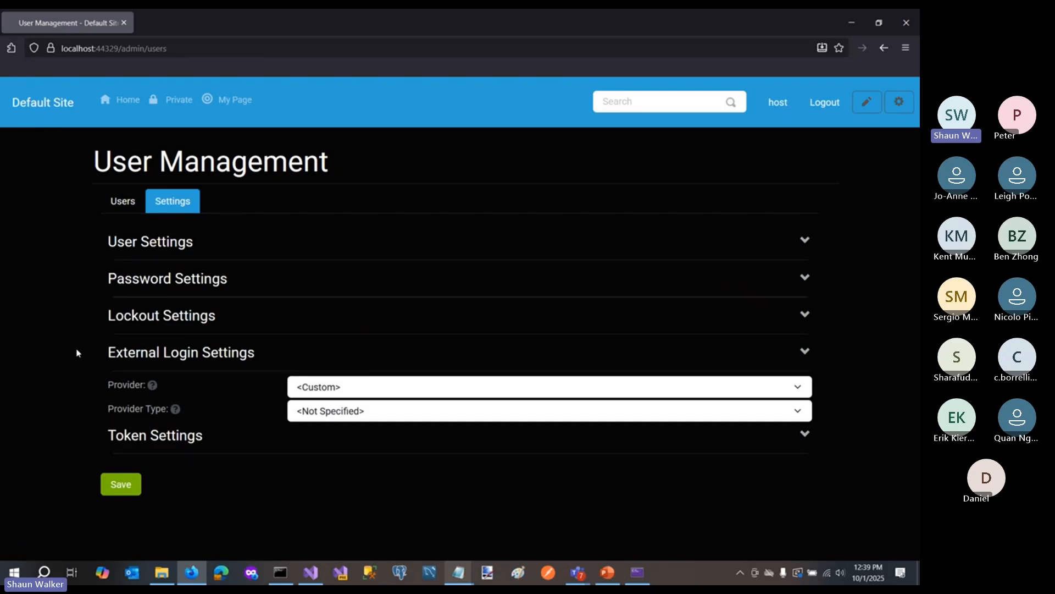
click(328, 415)
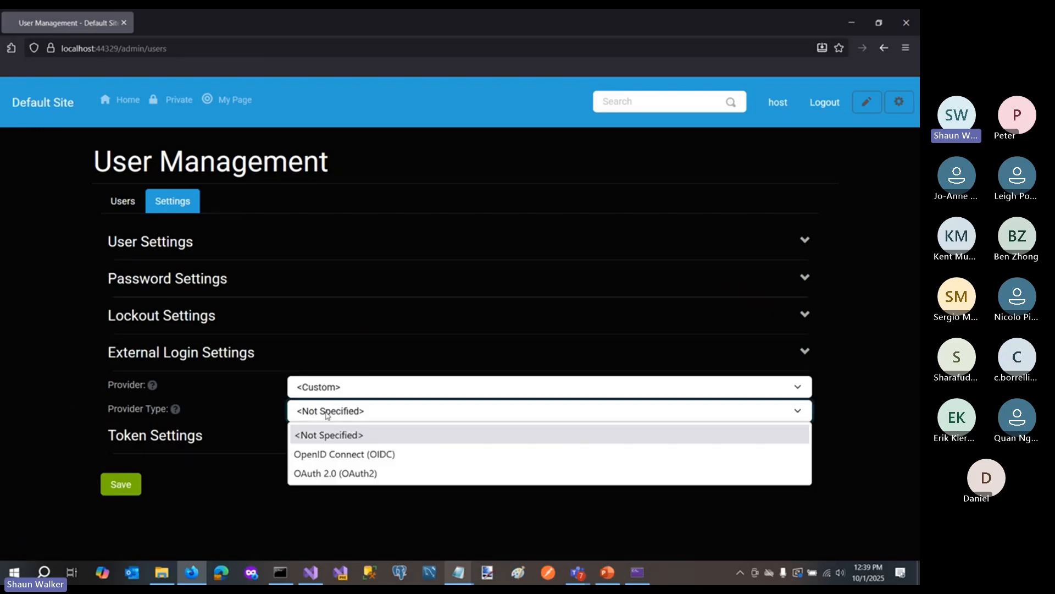
click(364, 455)
scroll(83, 388, down, 5)
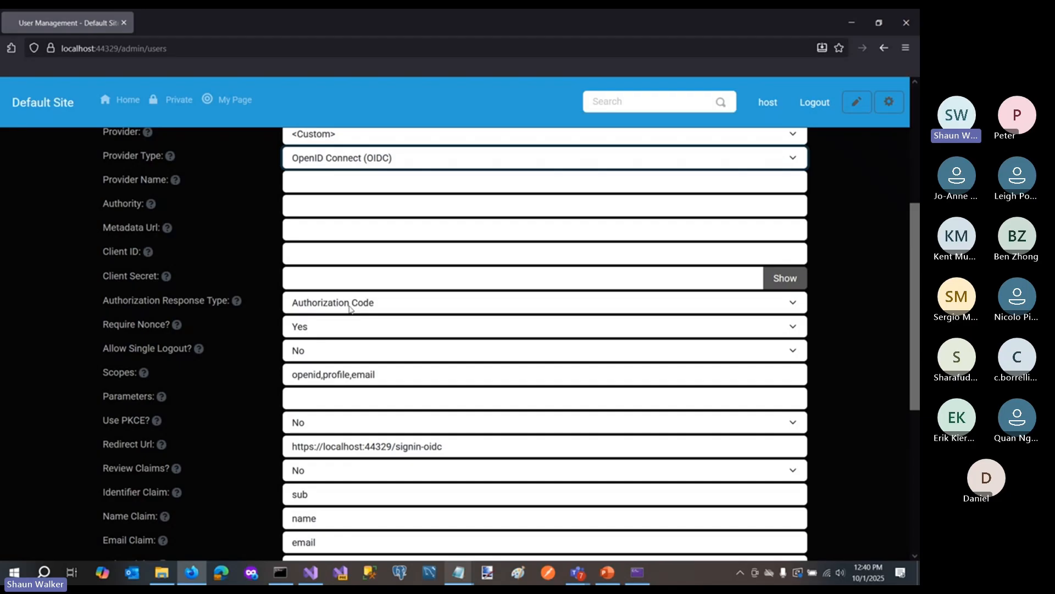
scroll(380, 319, down, 1)
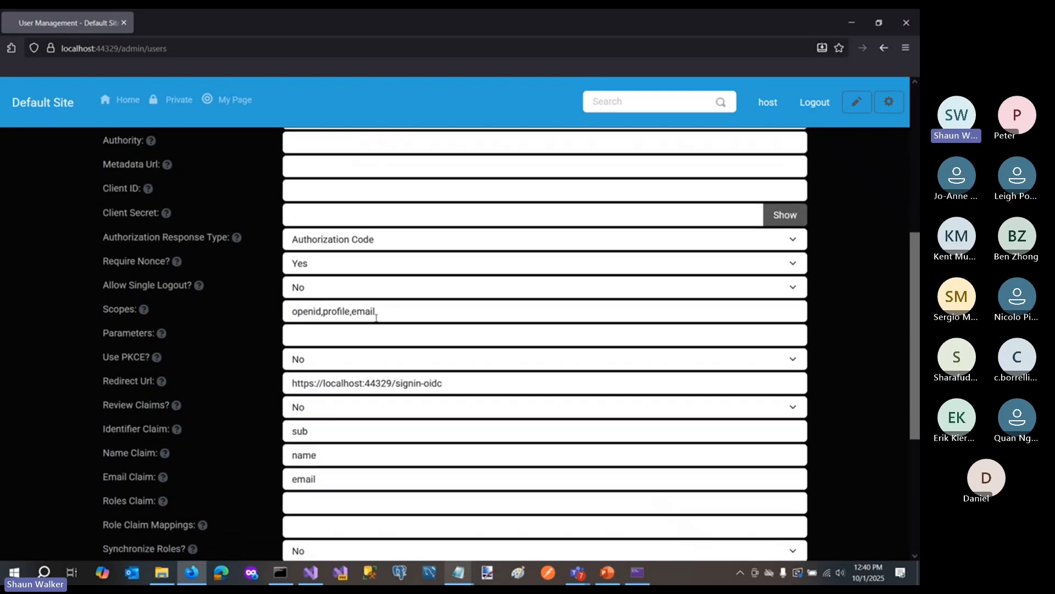
mouse_move(200, 290)
- Close the running site and Countries.csv from view, and open the MyCompany.MyProject.Server project file in Visual Studio
mouse_move(201, 308)
mouse_move(176, 288)
click(907, 23)
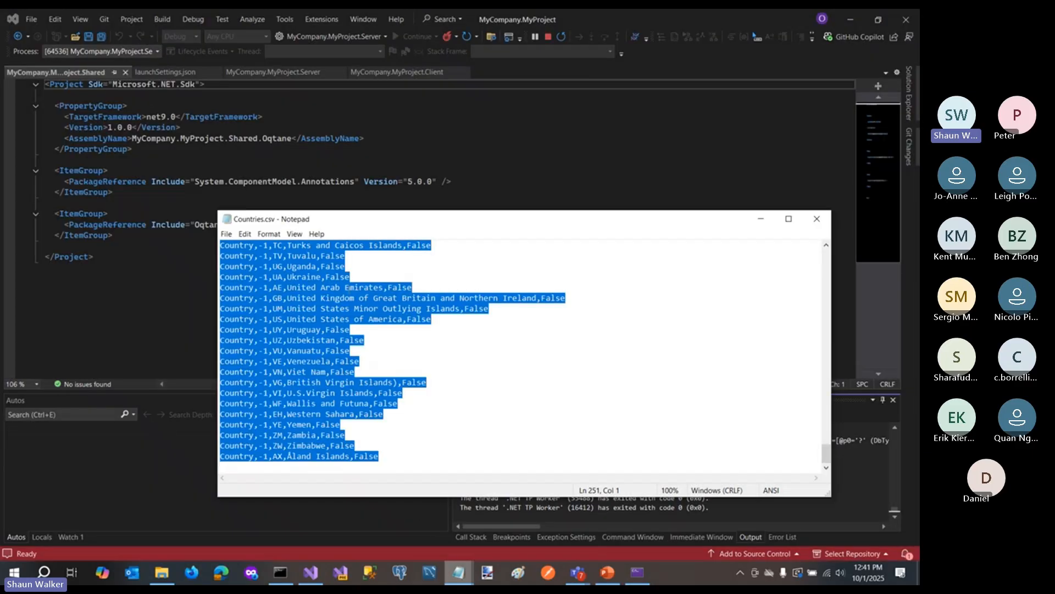
click(761, 219)
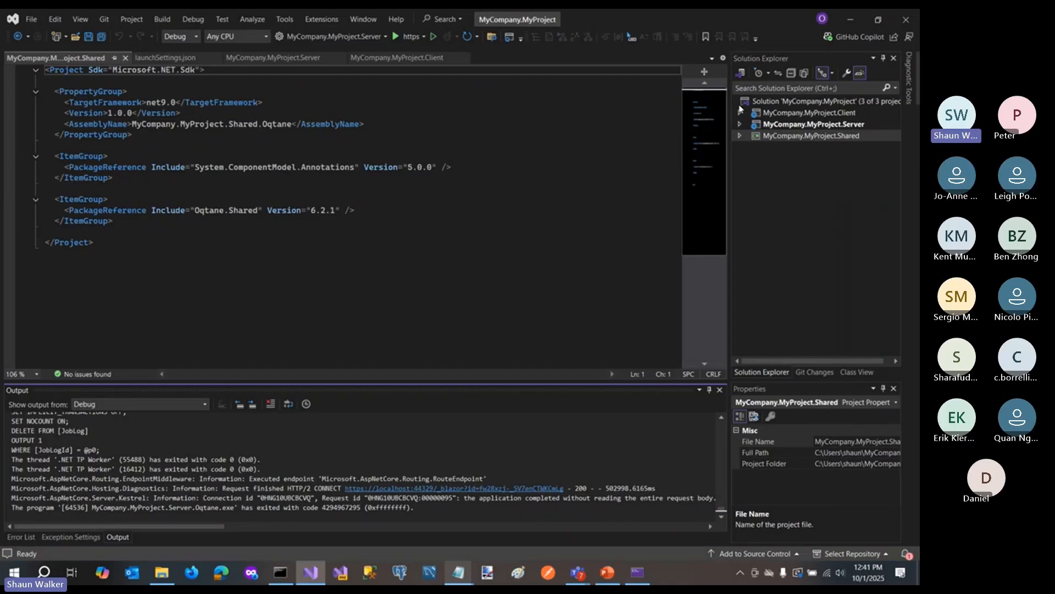
double_click(809, 125)
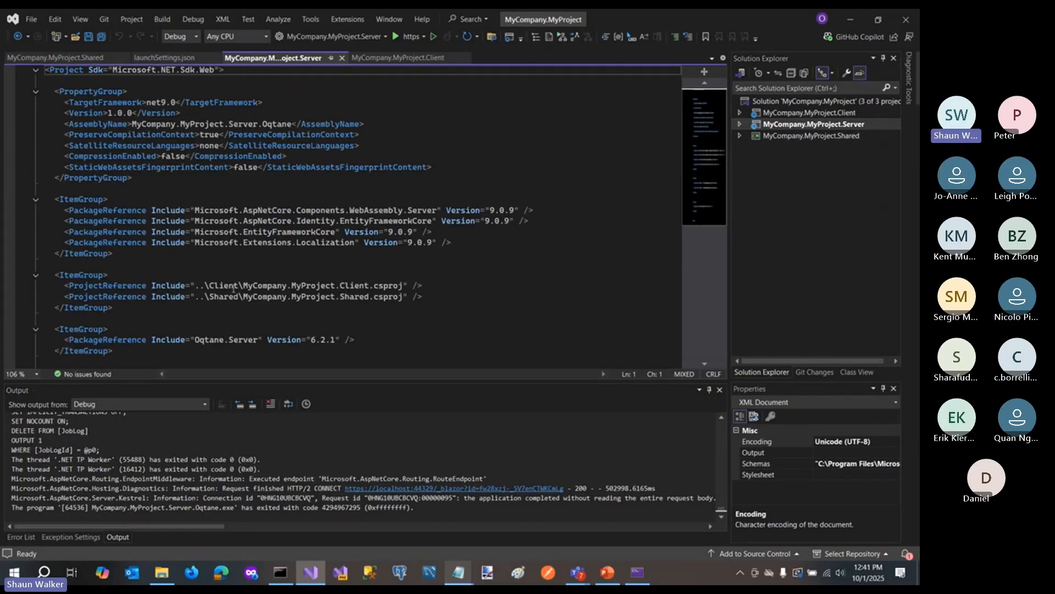
- Add a PackageReference to Oqtane.Blogs version 6.2.0 below the Microsoft.Extensions.Localization reference and save the Server project file
click(447, 234)
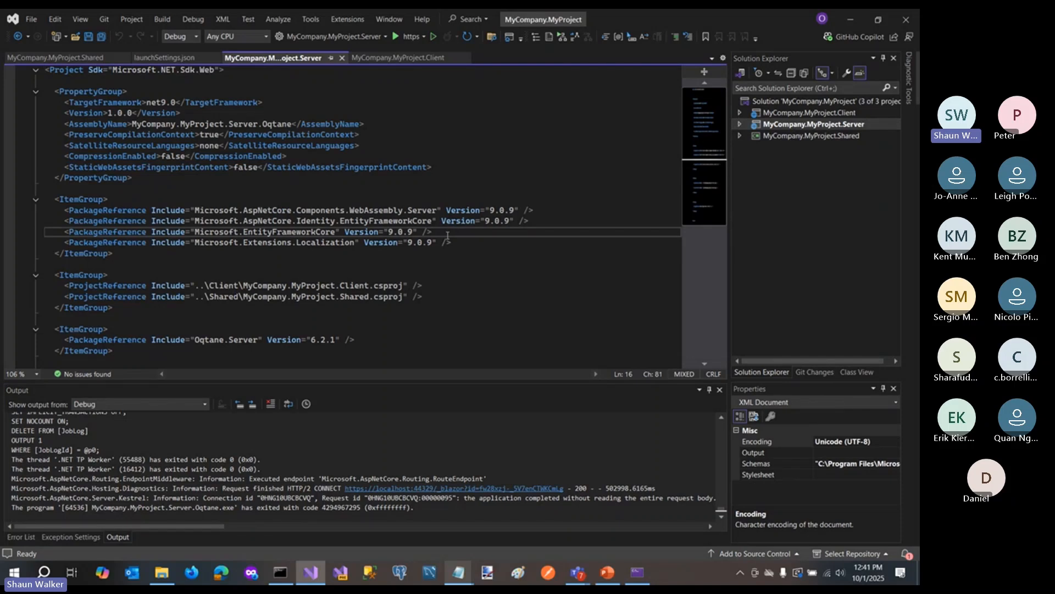
key(Right)
key(Down)
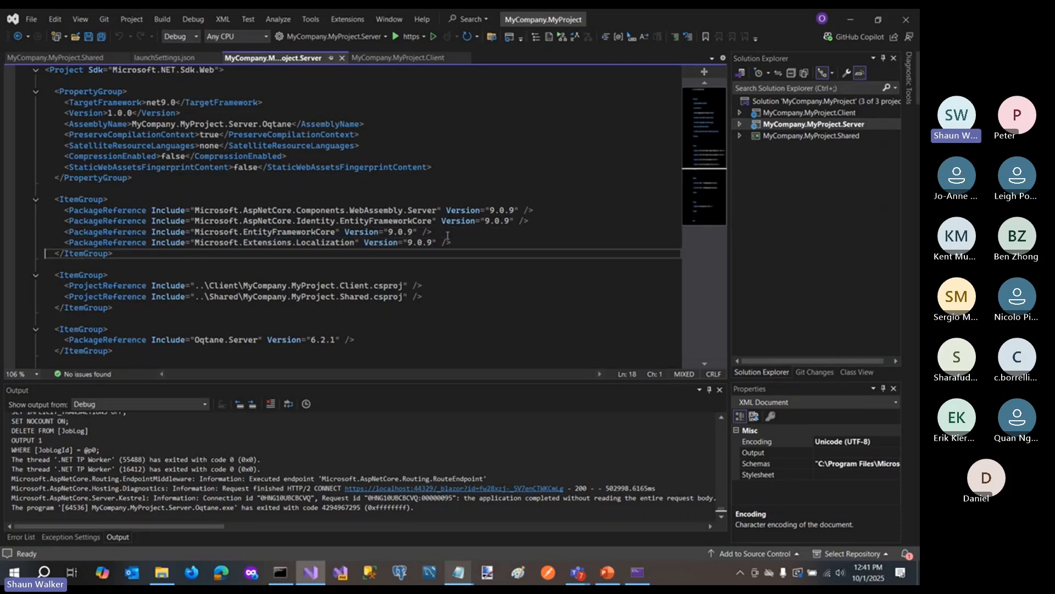
text(<PackageReference Include="Microsoft.Extensions.Localization" Version="9.0.9" />)
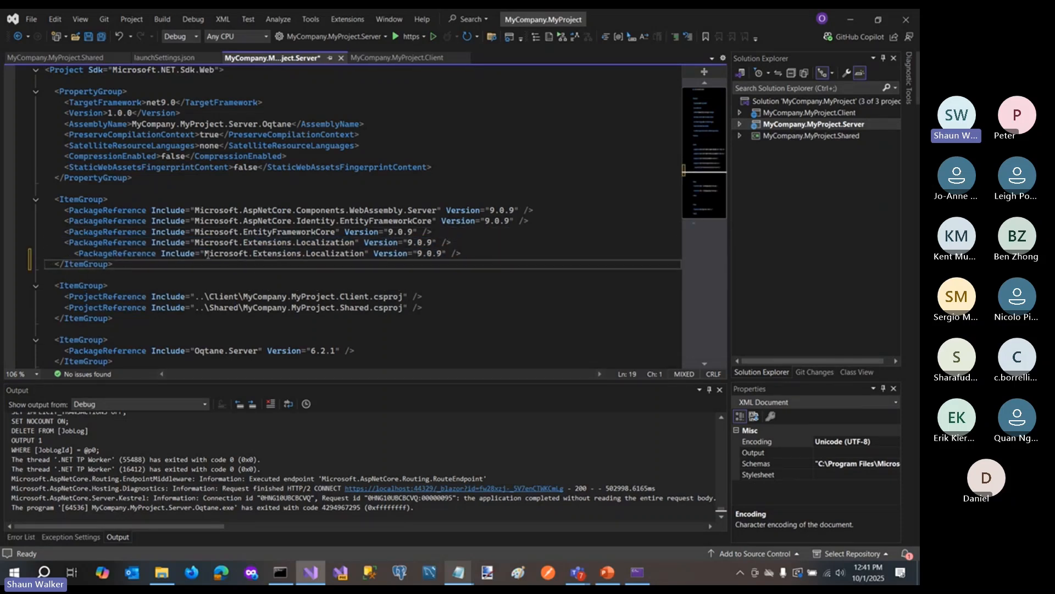
drag(206, 255, 363, 256)
text(O)
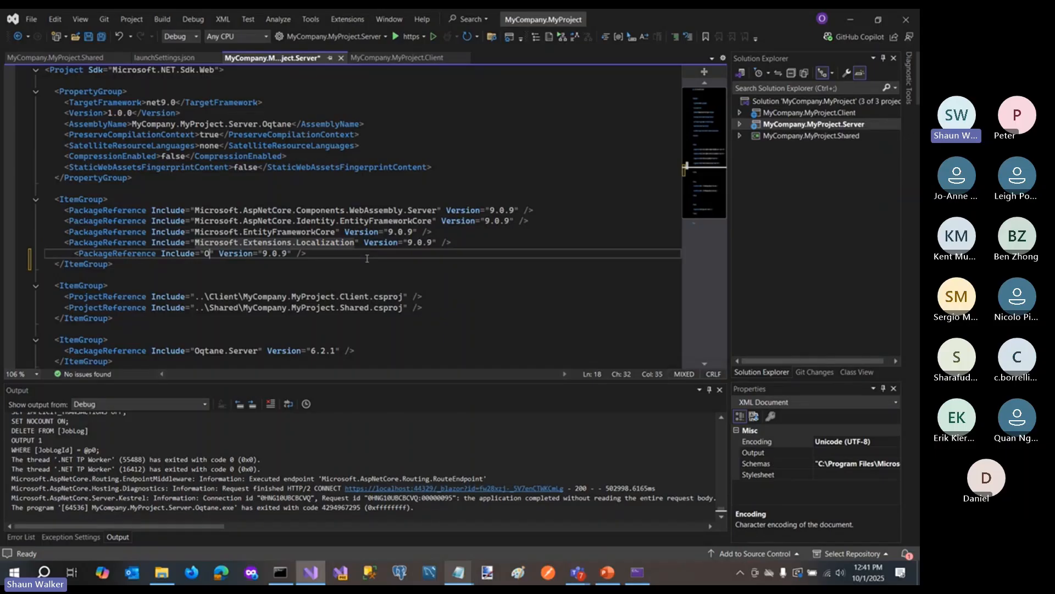
text(qtane.Blogs)
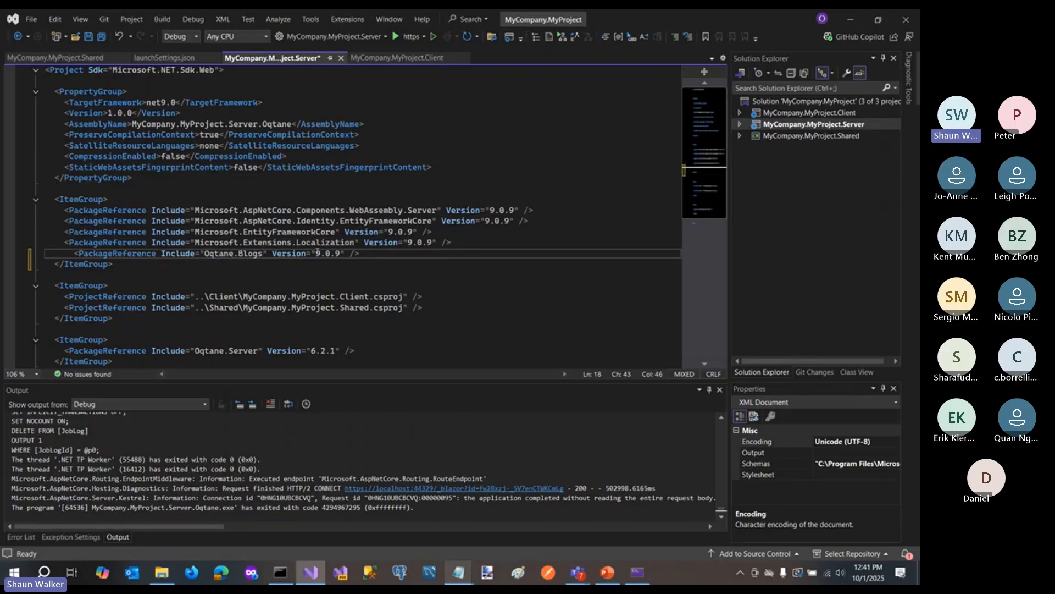
drag(317, 253, 340, 256)
text(6.2.0)
click(102, 37)
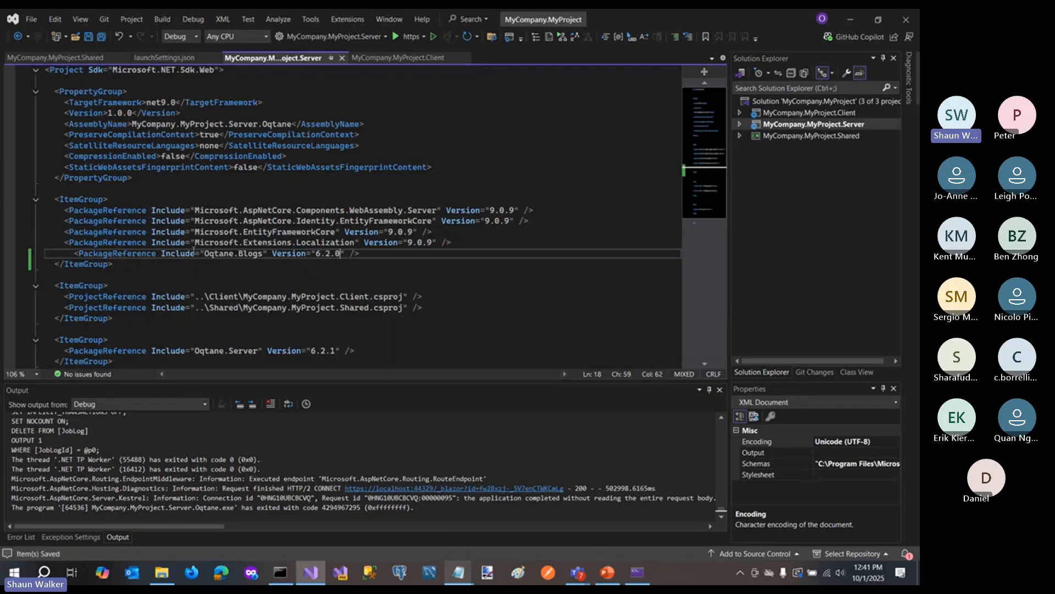
- Rebuild the MyCompany.MyProject solution and run the Server project over https
click(163, 19)
click(181, 42)
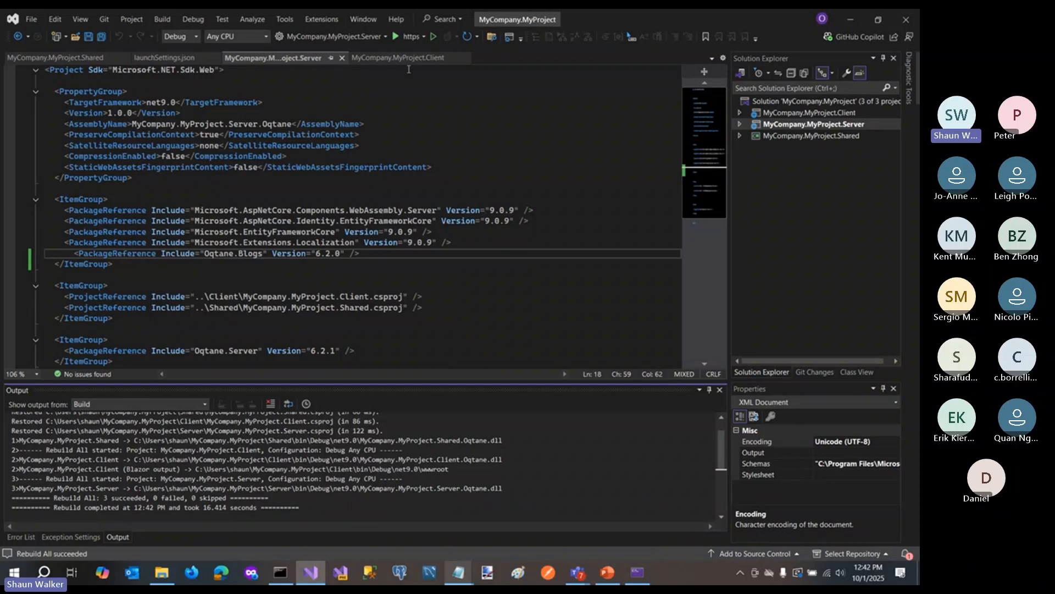
click(402, 36)
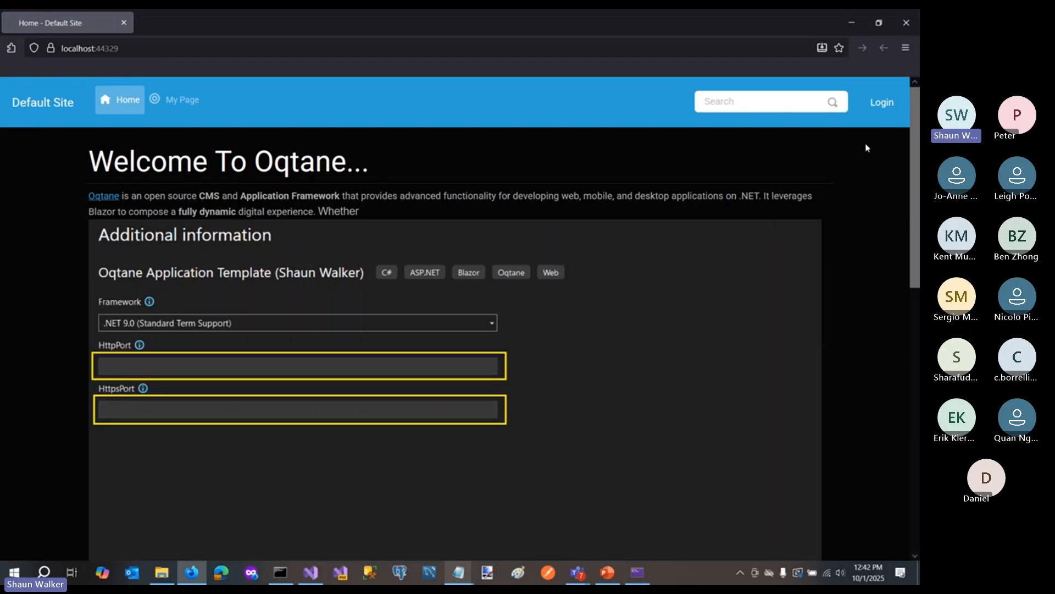
- Log in to the Default Site with the username host and the account password
click(885, 105)
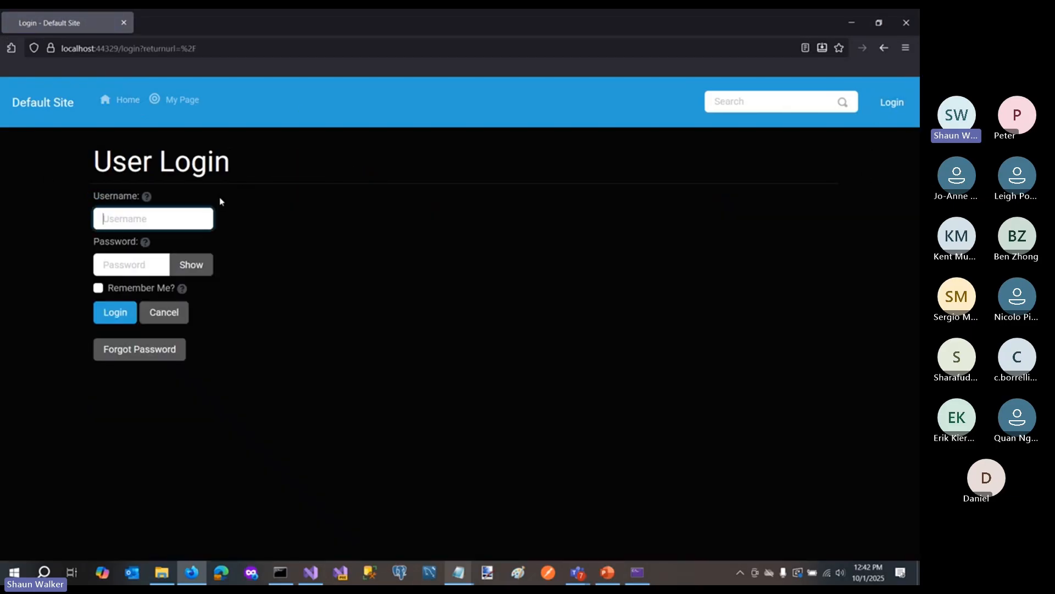
text(host)
key(Tab)
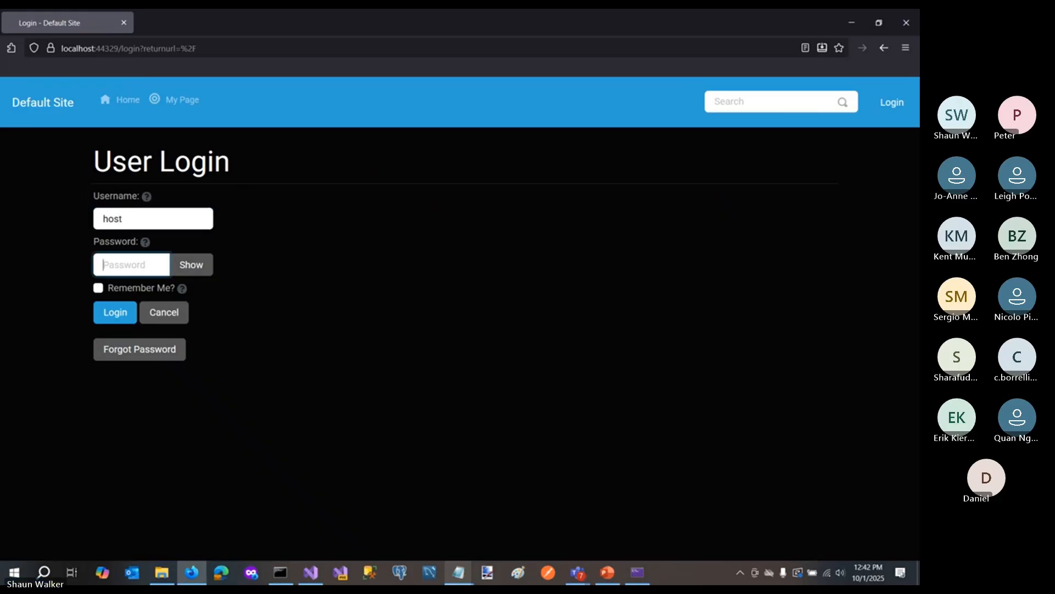
text(password)
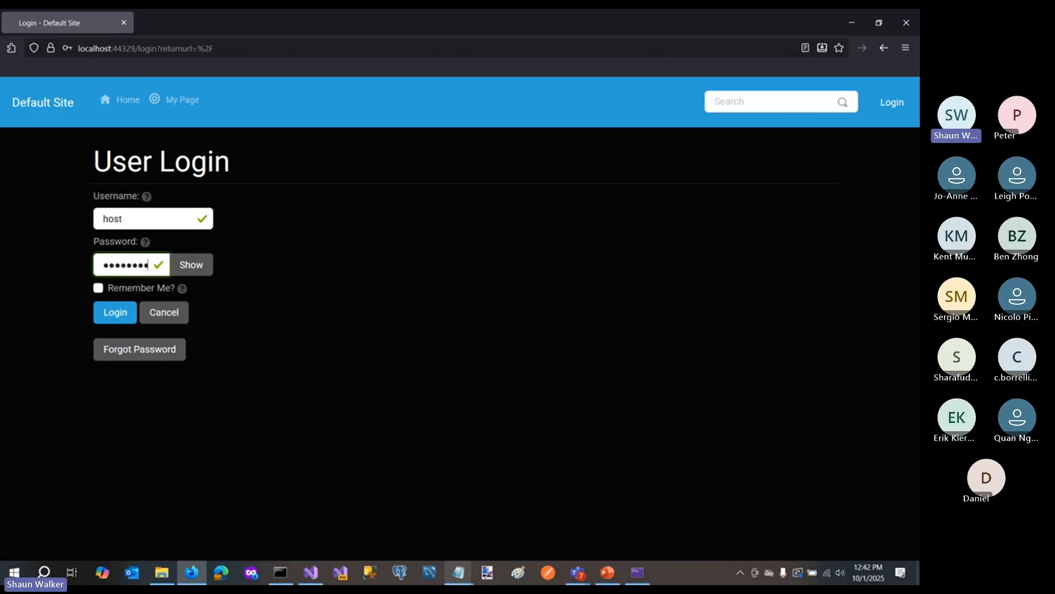
key(Return)
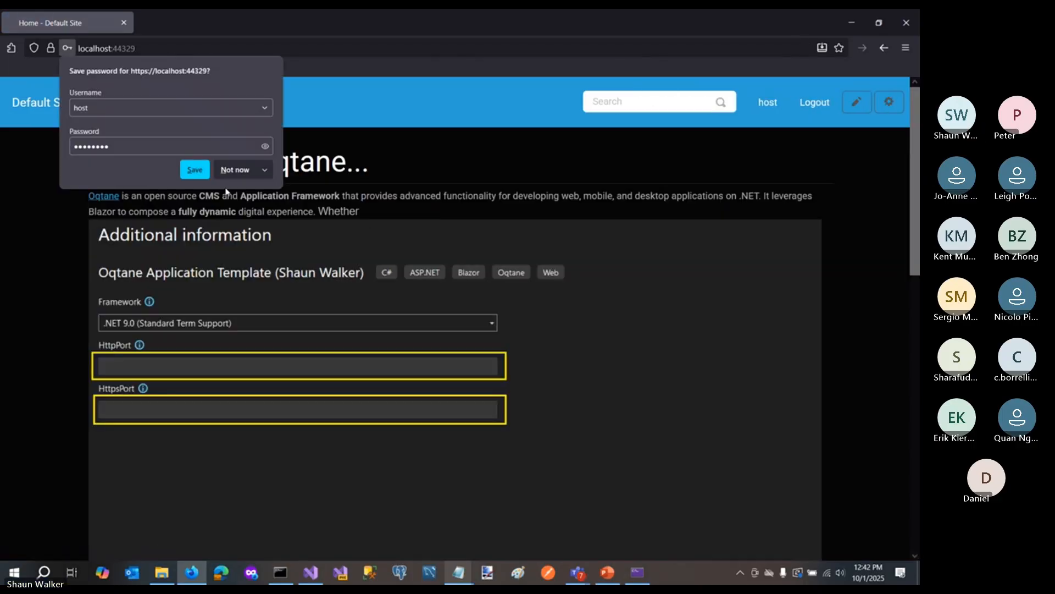
- Decline saving the login password and add a Blog module at the Top location of the Private page's Default Pane
click(231, 171)
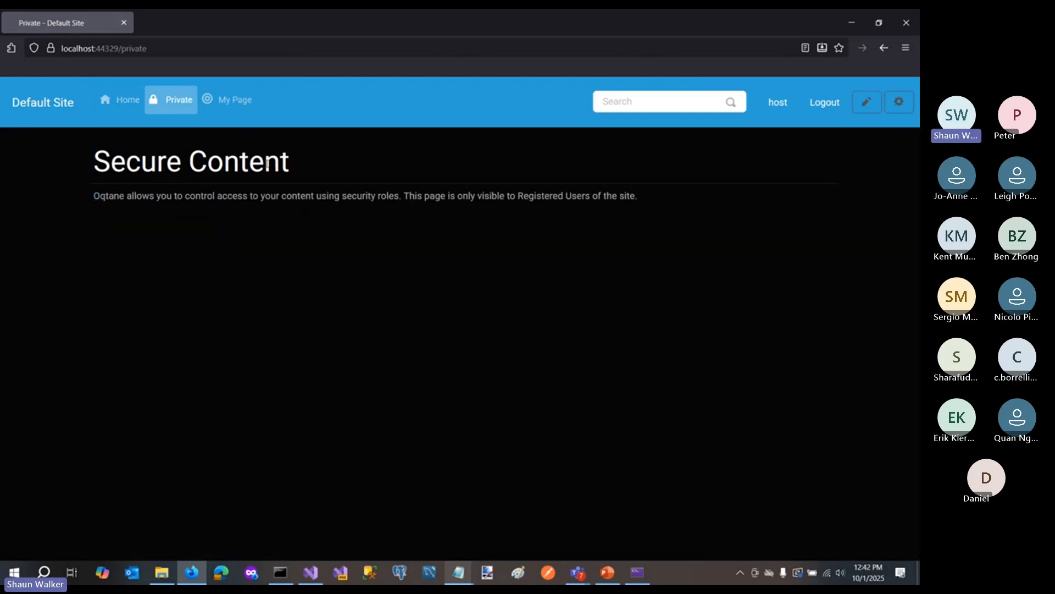
click(900, 108)
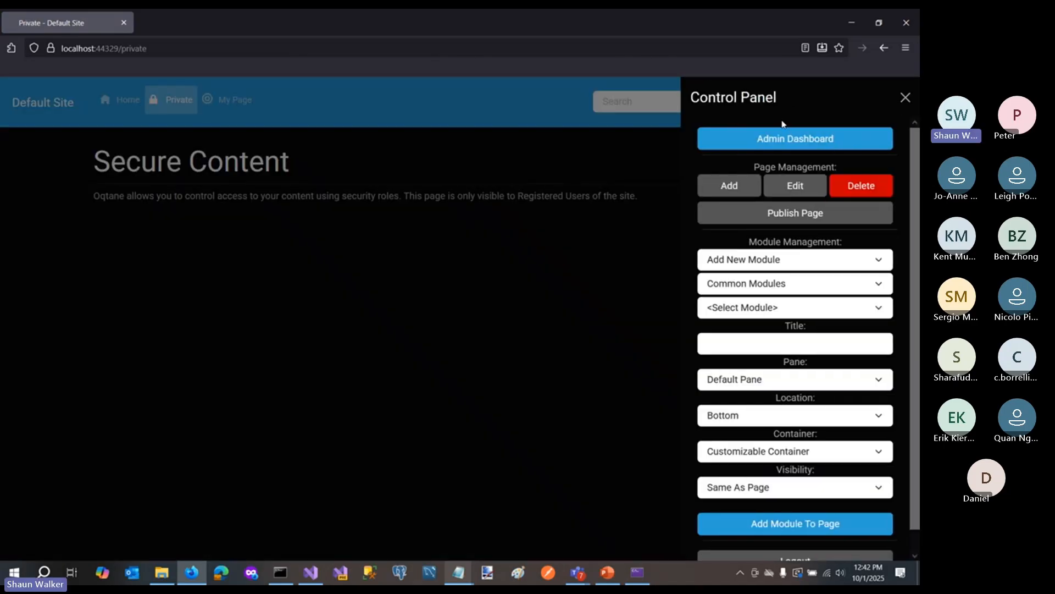
click(746, 311)
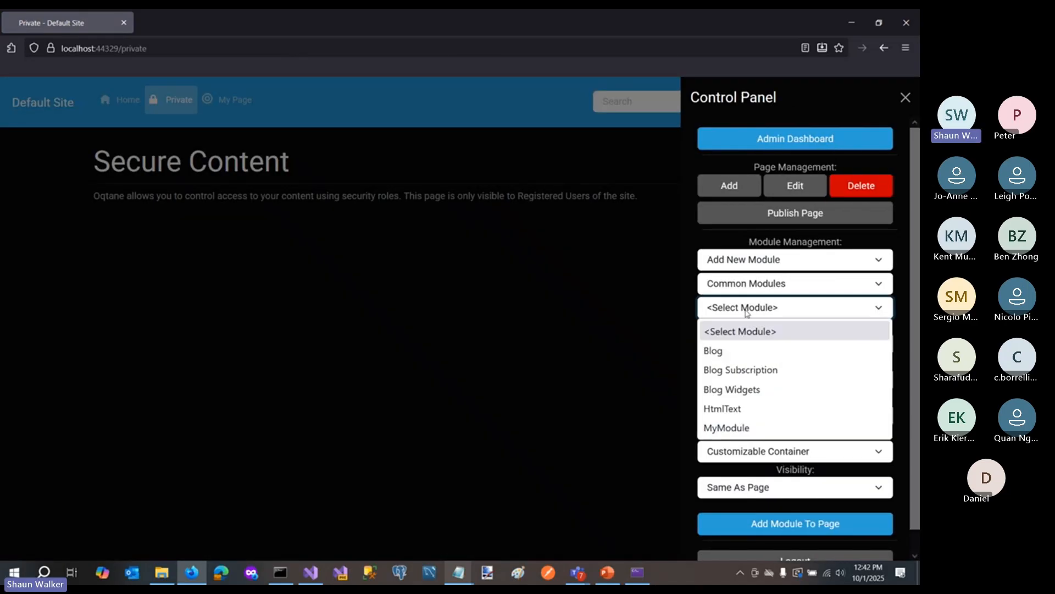
click(740, 356)
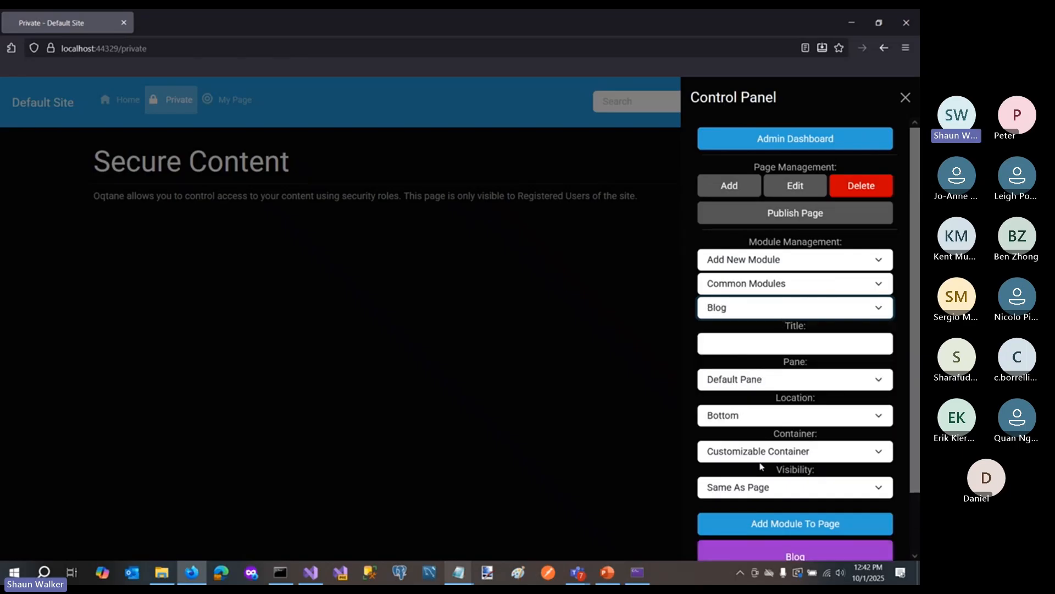
click(746, 419)
click(736, 438)
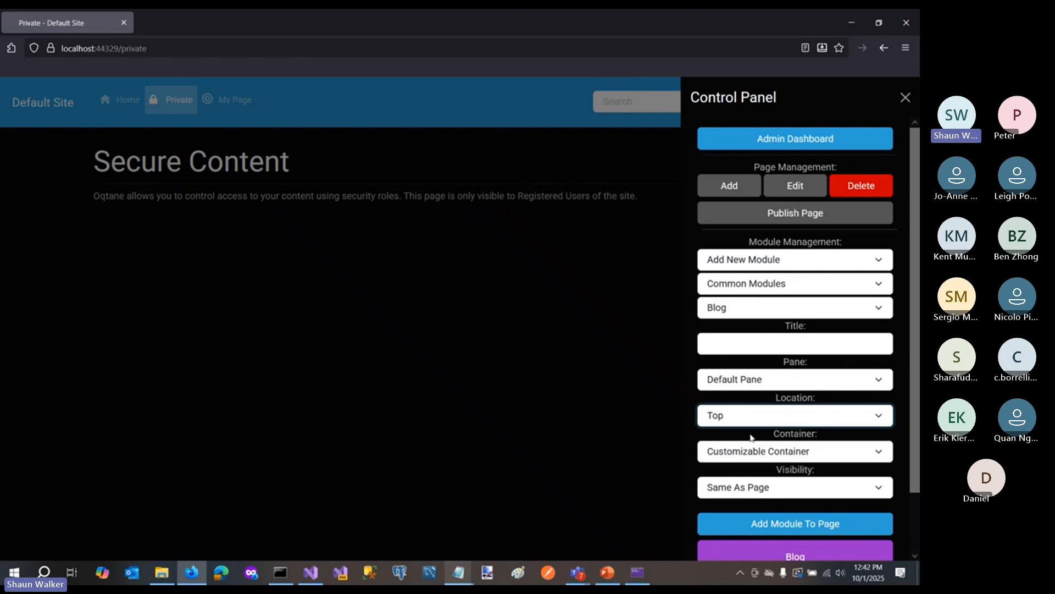
click(770, 522)
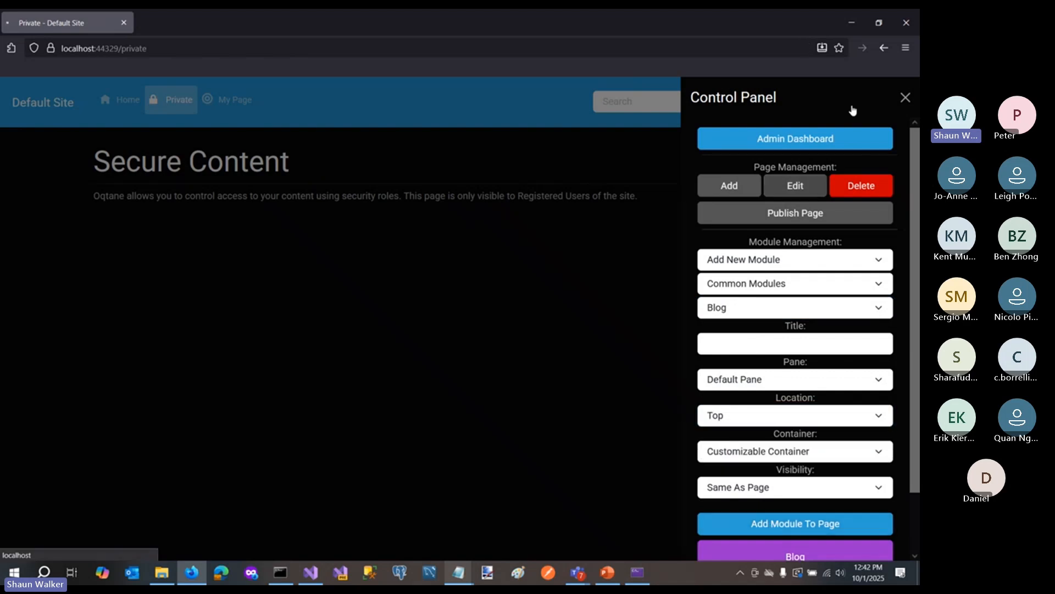
click(905, 98)
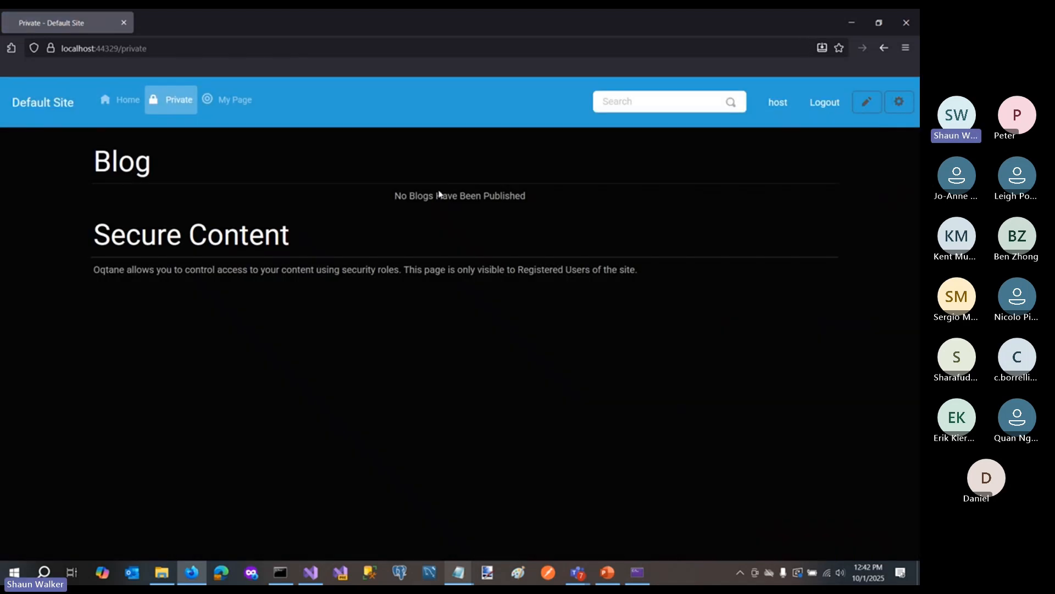
- Turn on editing for the Private page and start a new blog post titled EARTD
click(867, 102)
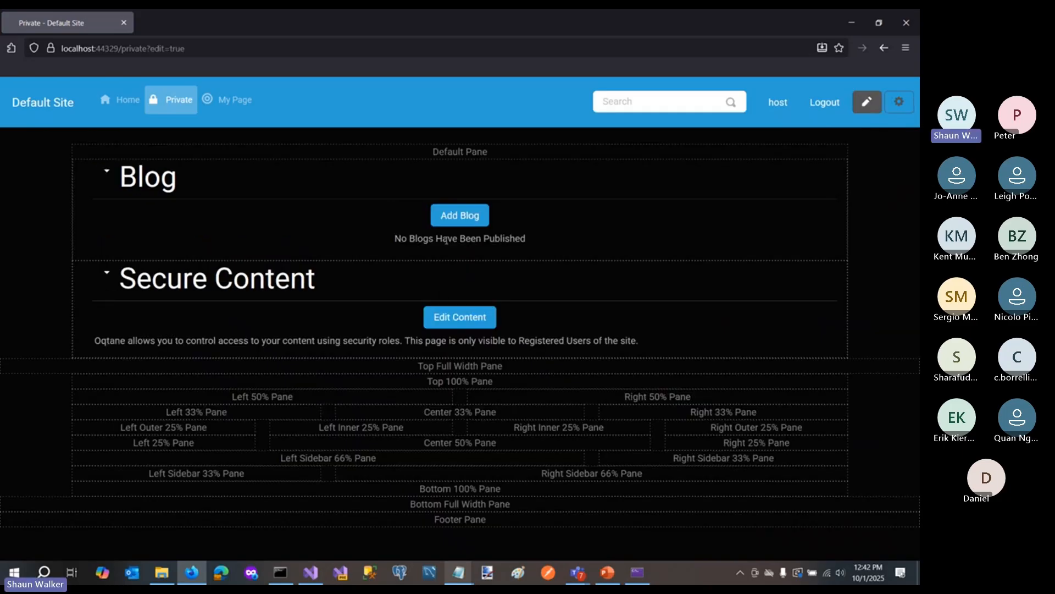
click(467, 216)
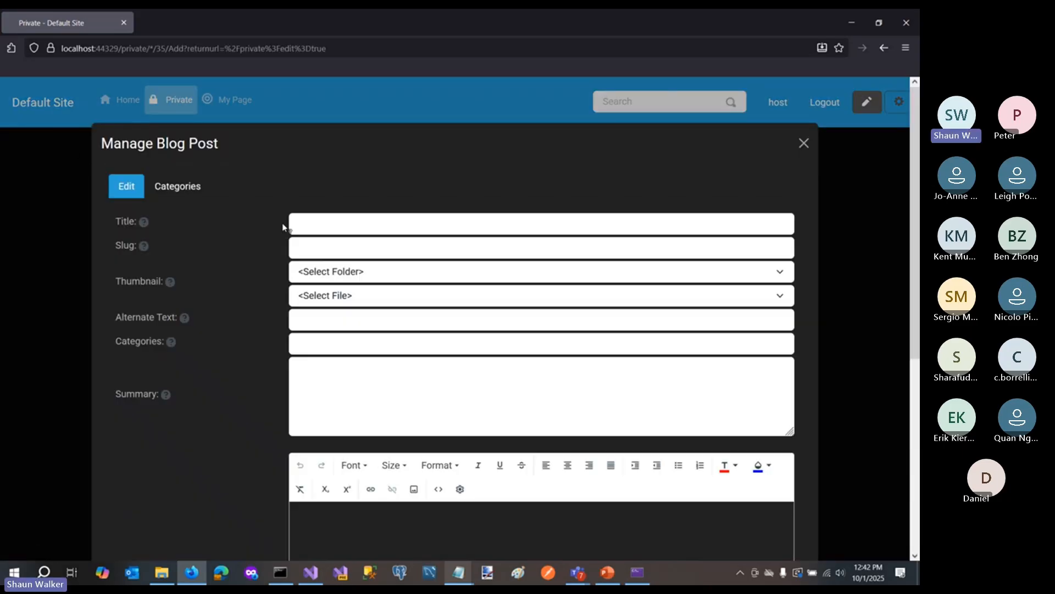
click(302, 224)
key(Caps_Lock)
text(EARTD)
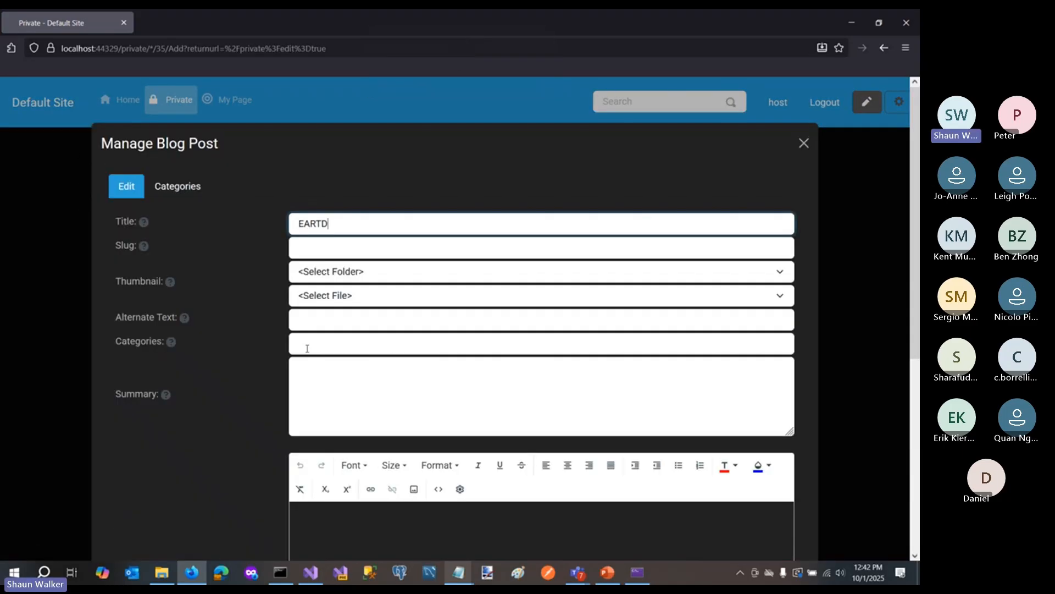
- Enter WARES as the post's summary and AWRESD as its content, save the post, and leave page editing
click(313, 383)
text(WARES)
scroll(323, 435, down, 2)
click(326, 462)
text(AWRESD)
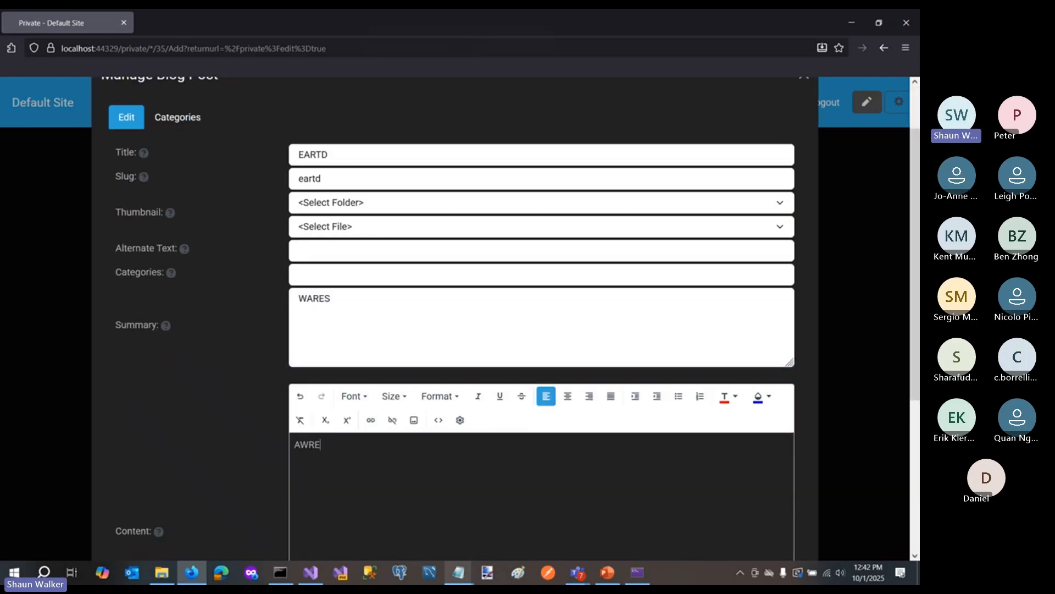
scroll(170, 429, down, 5)
click(128, 539)
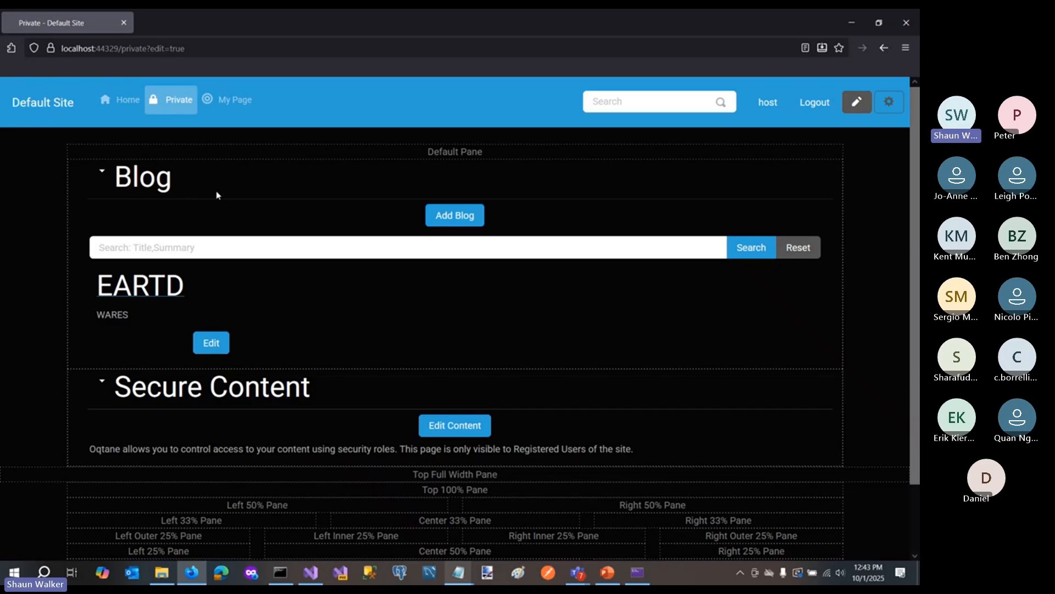
click(860, 106)
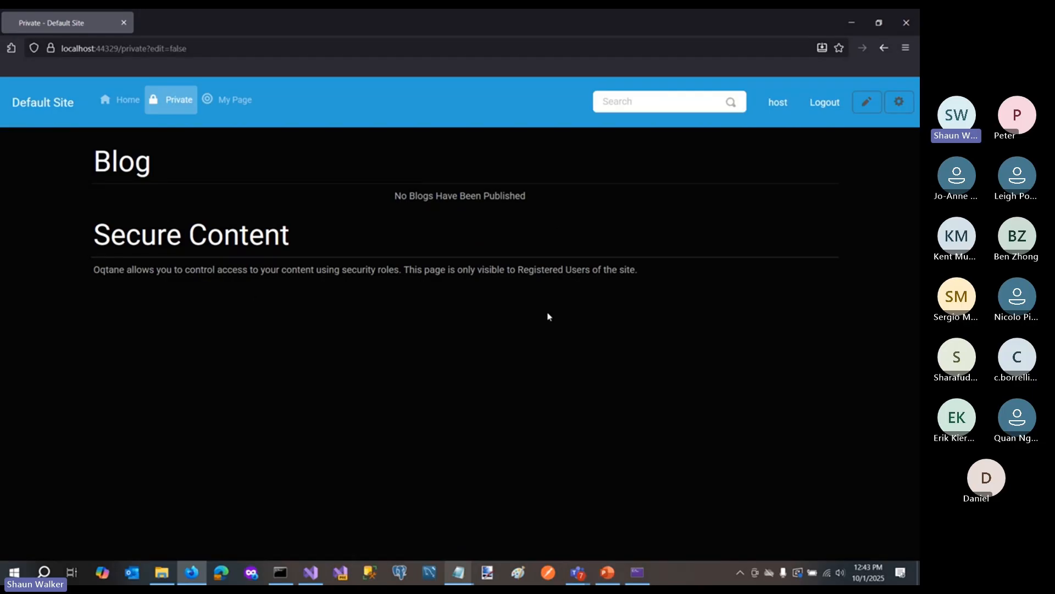
- Open Module Management from the Admin Dashboard to review the installed modules
click(901, 110)
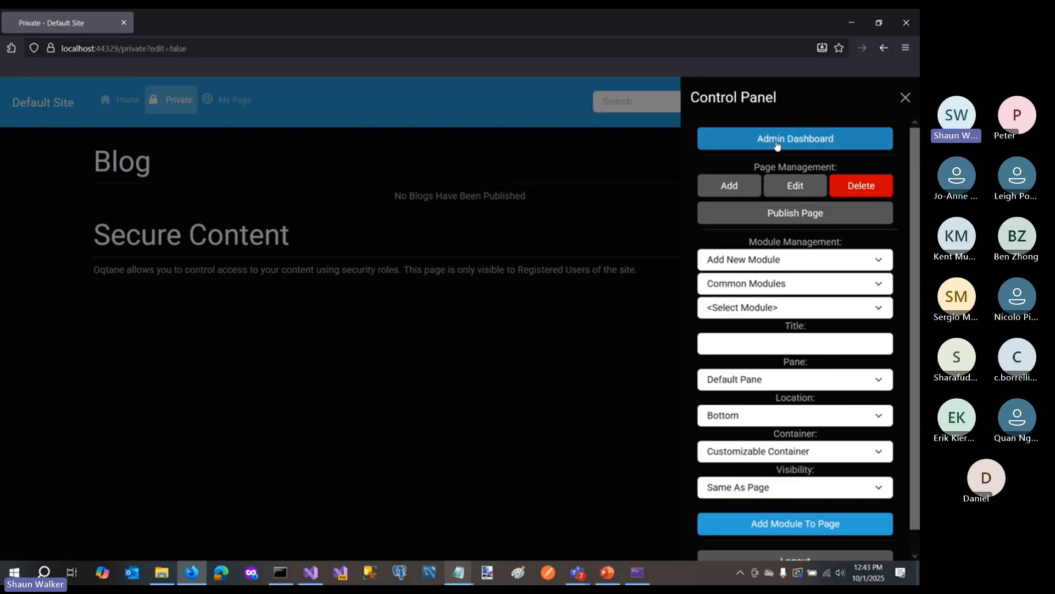
click(778, 140)
click(281, 421)
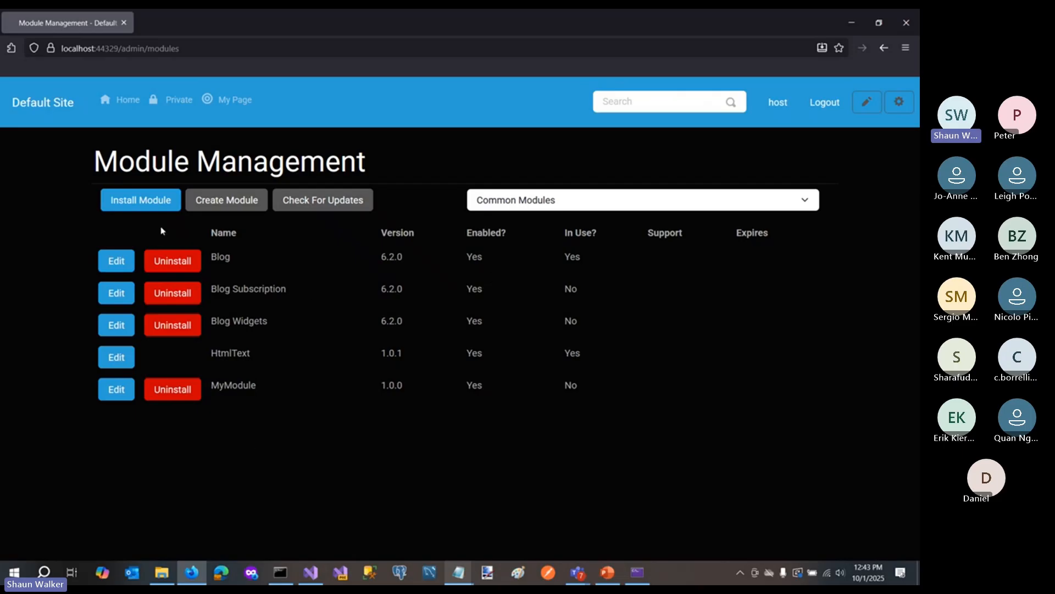
- Examine the open source modules offered for installation in the Marketplace, and close the listing
click(144, 202)
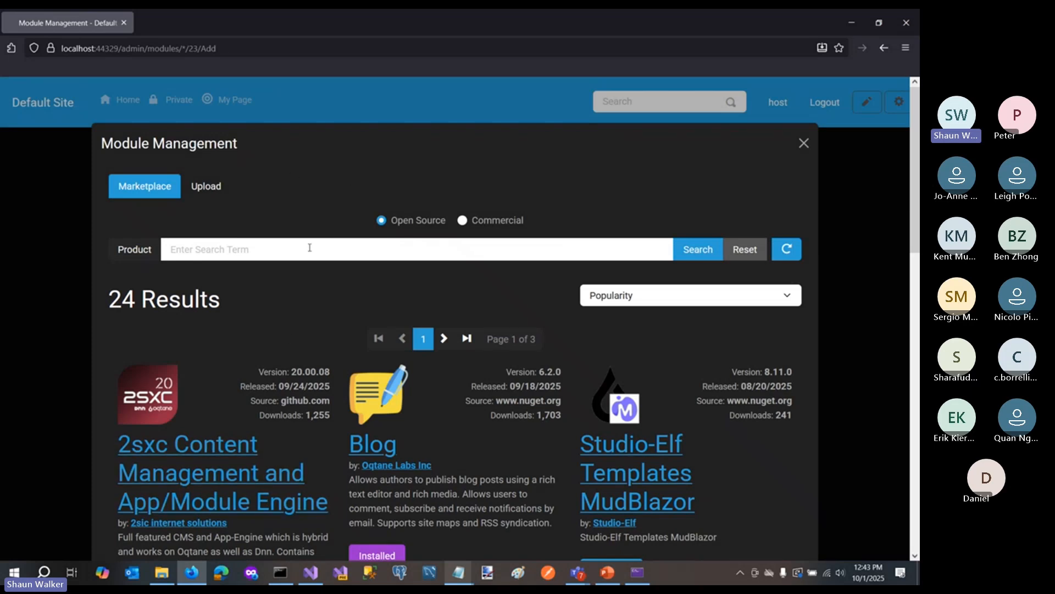
scroll(553, 267, down, 2)
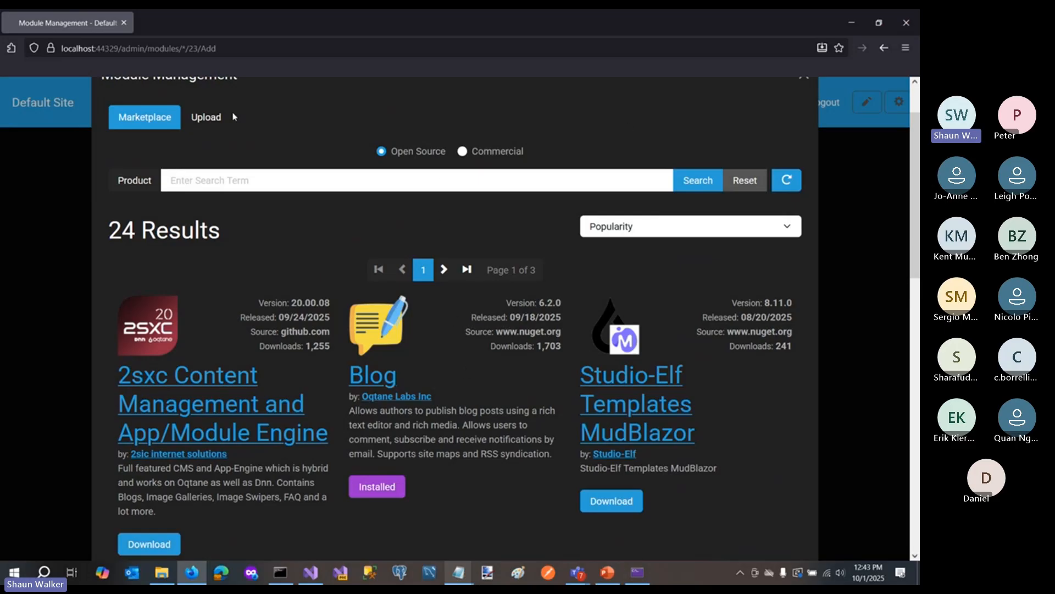
scroll(491, 423, down, 1)
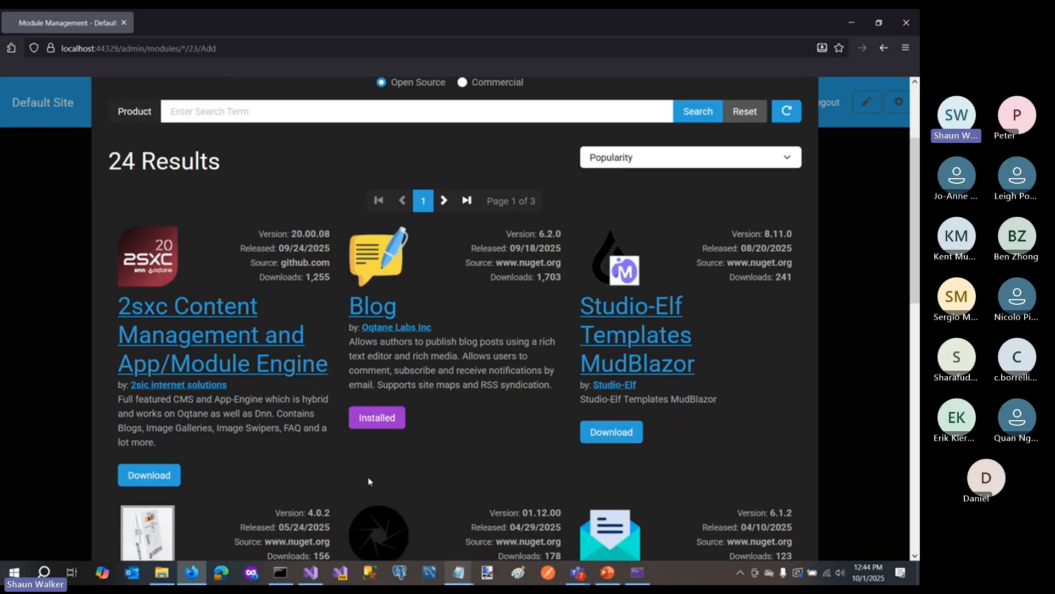
scroll(348, 498, down, 1)
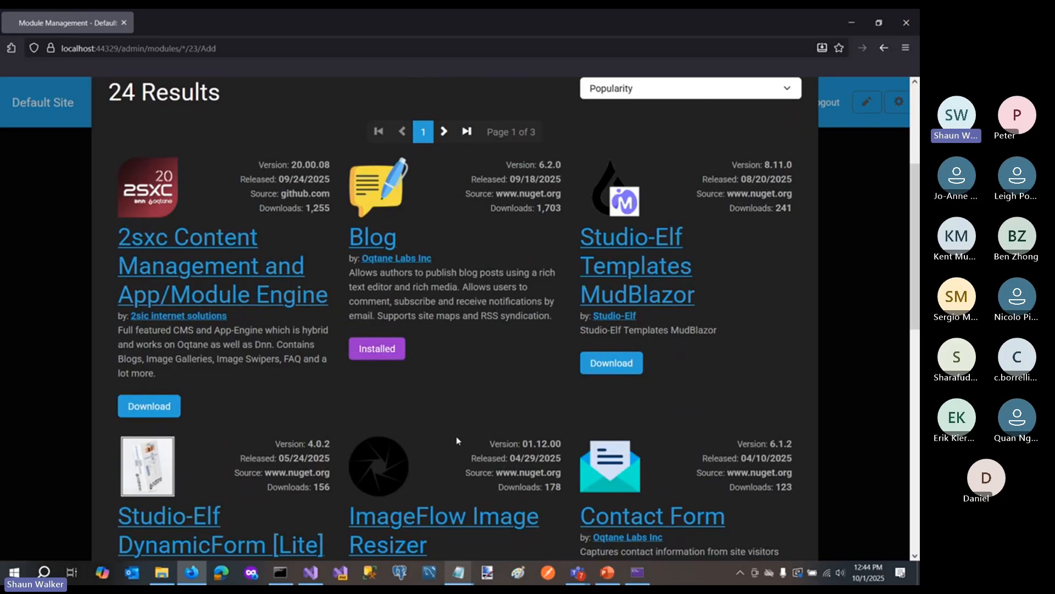
scroll(476, 400, up, 4)
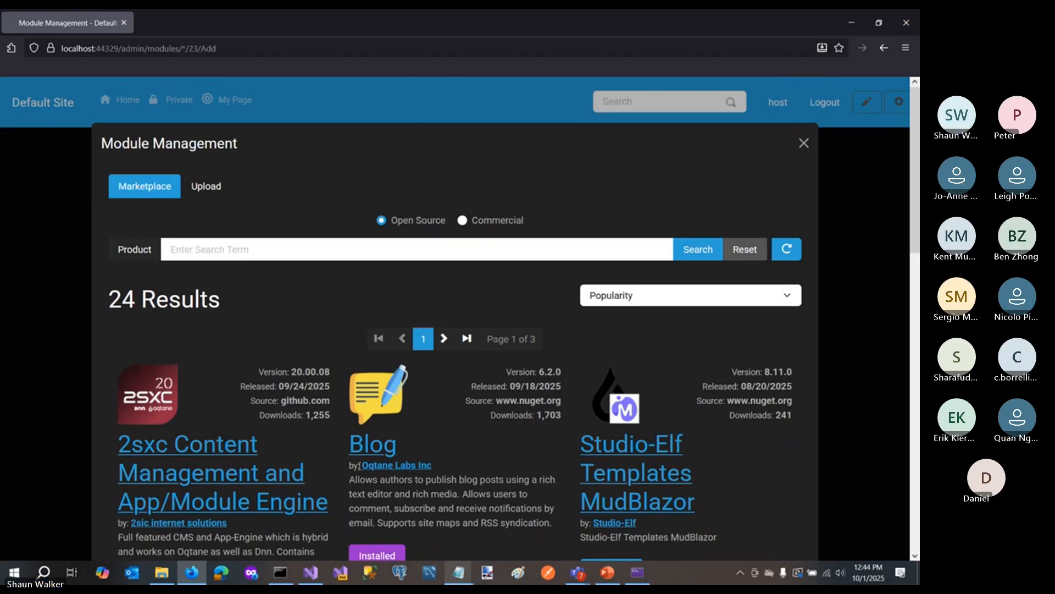
click(804, 144)
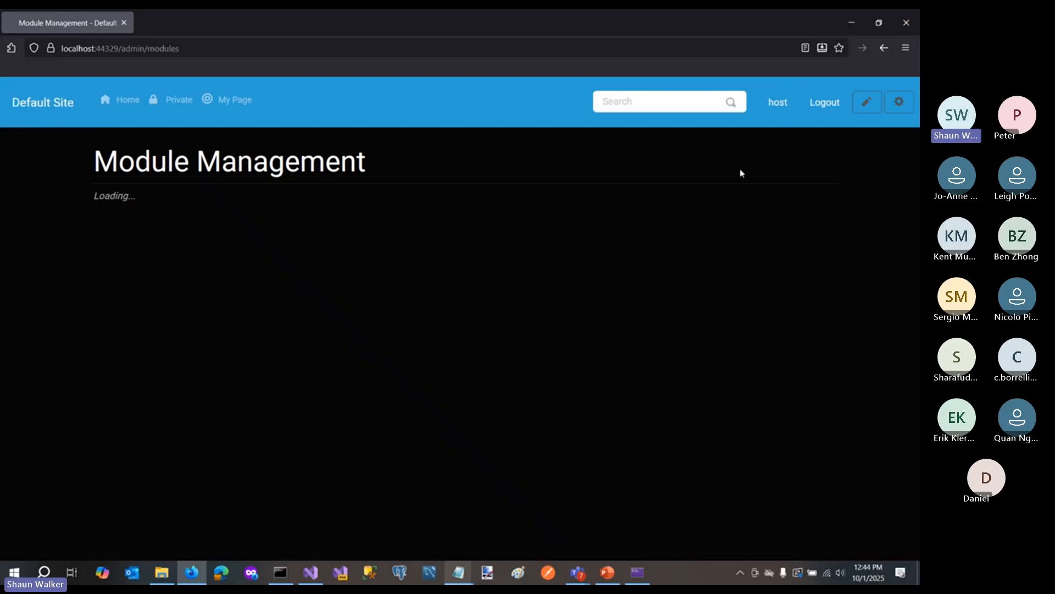
- Close the running site and open MyModule's Index.razor from the Modules folder of the MyCompany.MyProject.Client project in Visual Studio
click(907, 23)
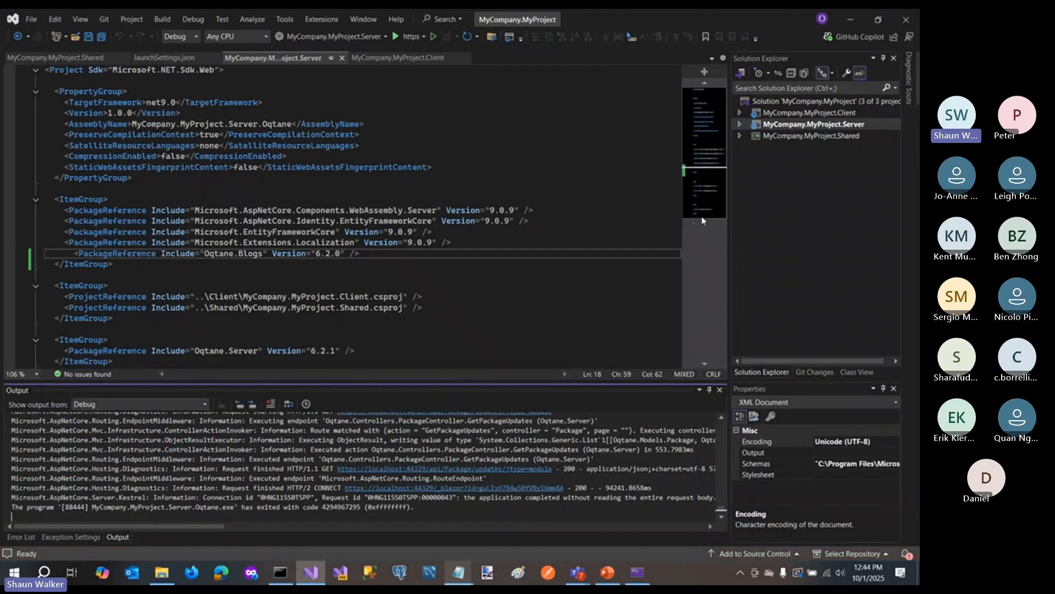
double_click(804, 113)
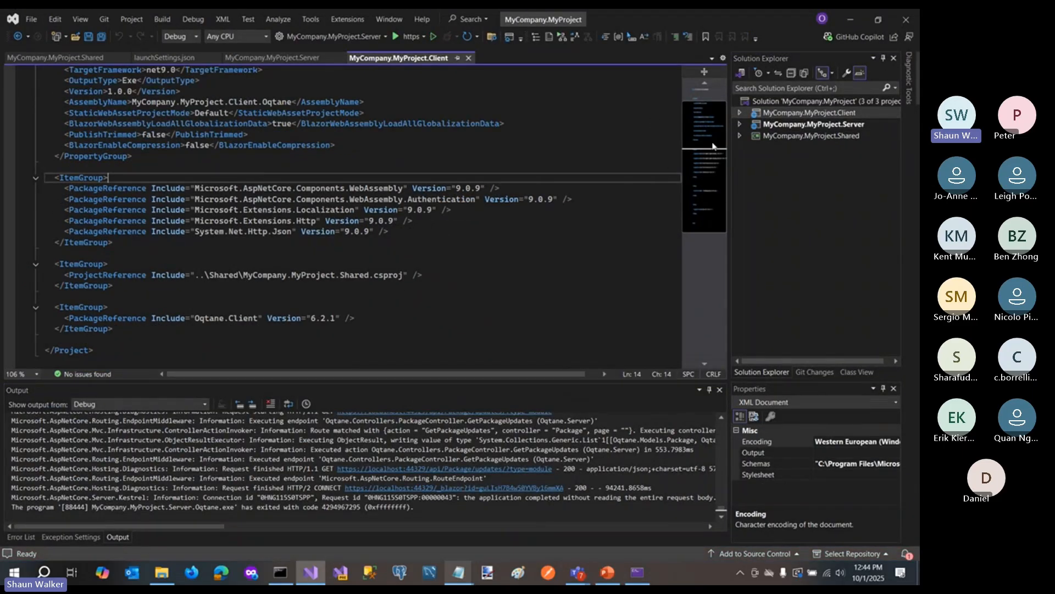
click(740, 114)
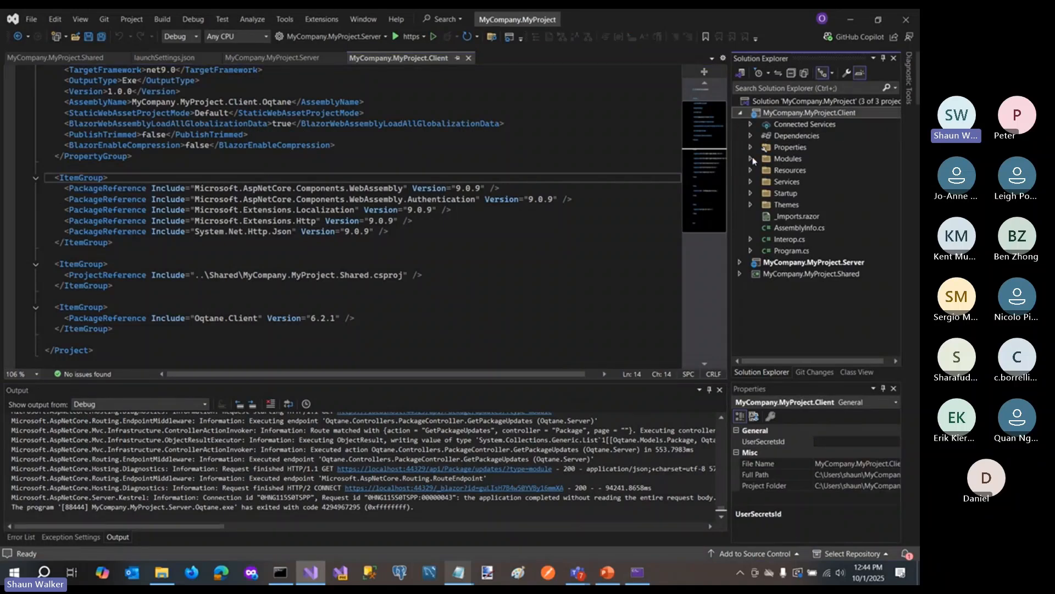
click(751, 158)
click(762, 171)
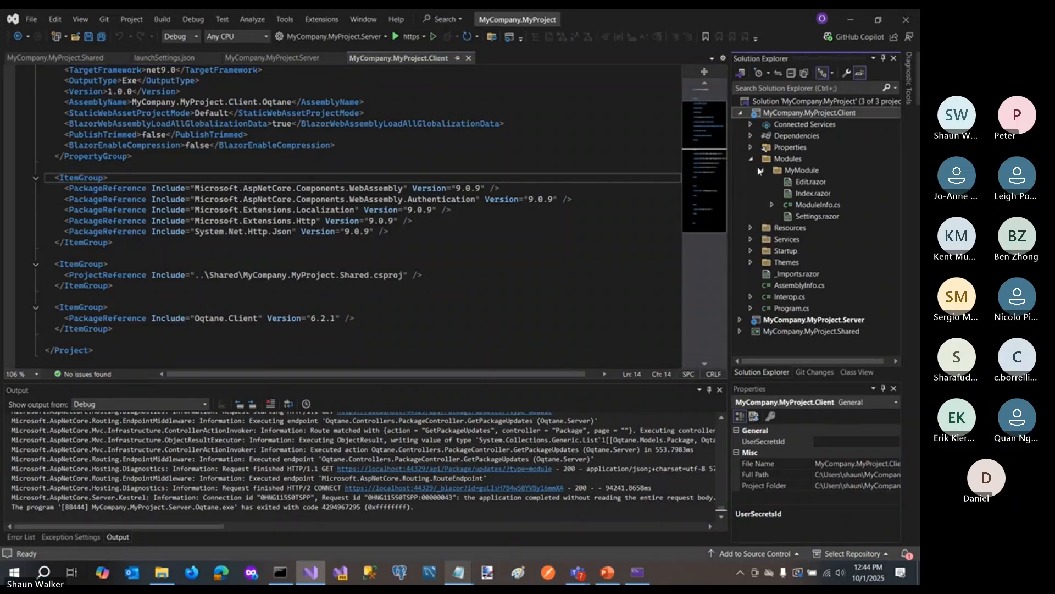
double_click(813, 194)
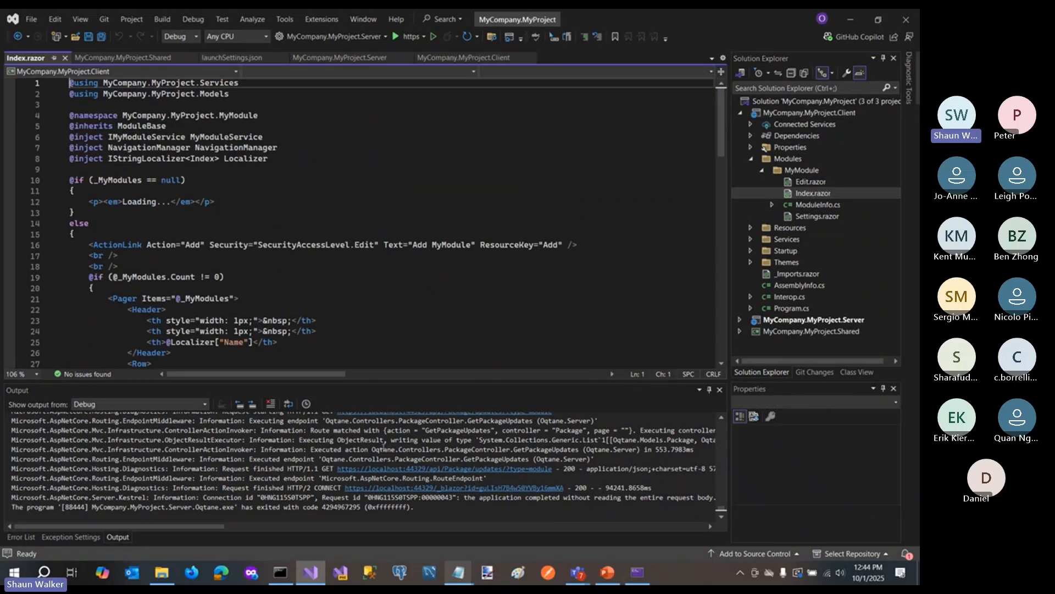
- Copy the Show Toast button and ShowToast method from the Notepad script and paste them below the inject directives in Index.razor
mouse_move(458, 575)
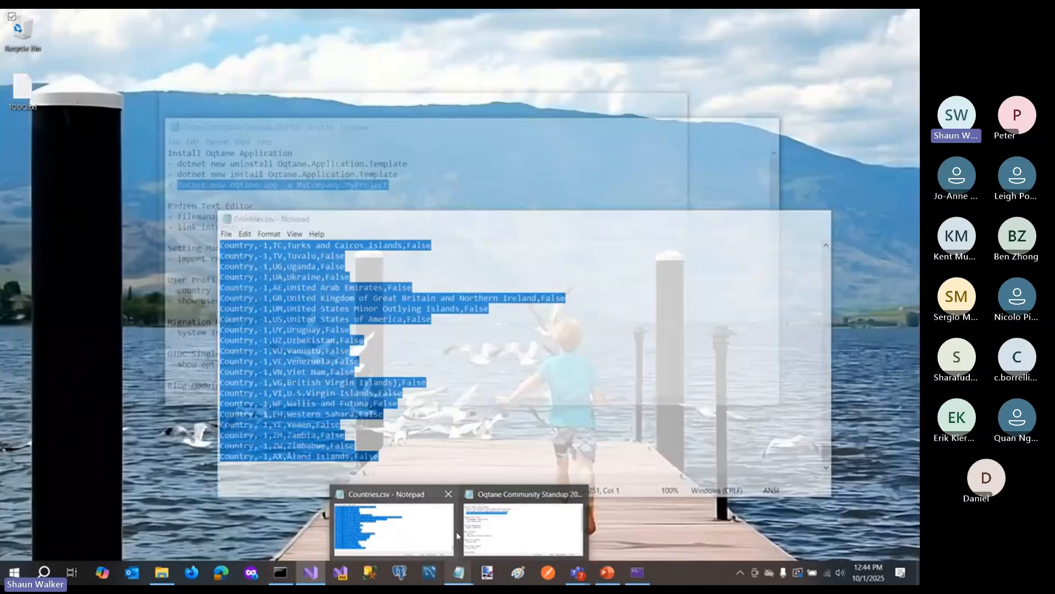
click(499, 536)
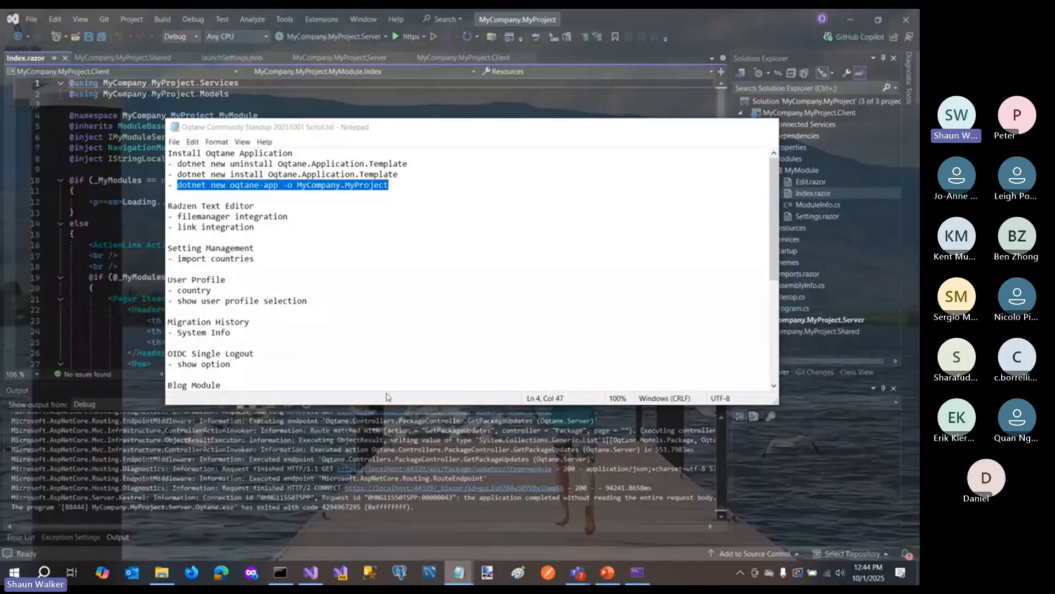
scroll(232, 307, down, 6)
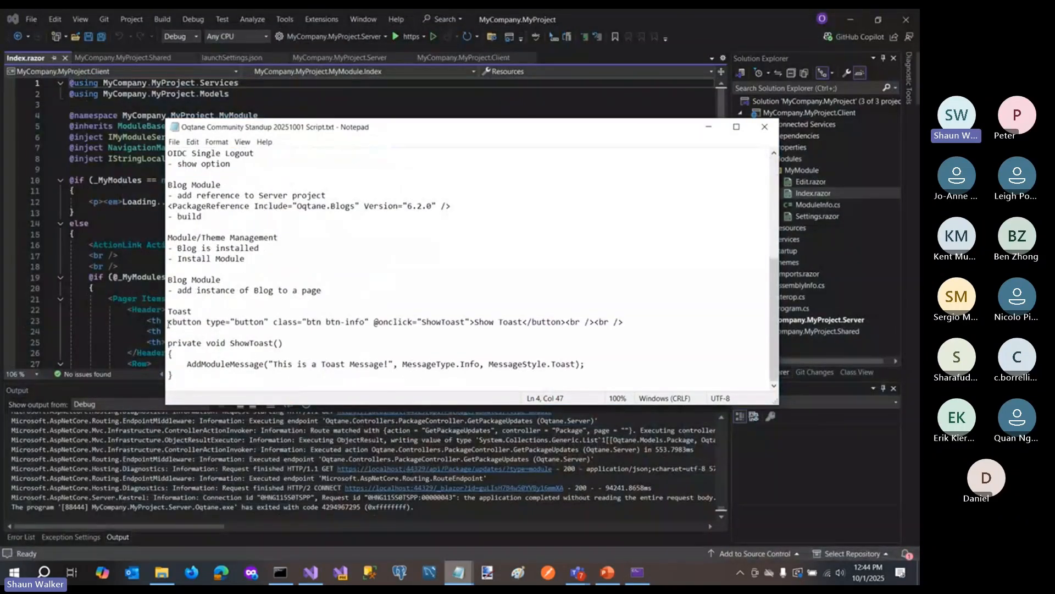
drag(169, 323, 157, 393)
key(ctrl+c)
click(104, 223)
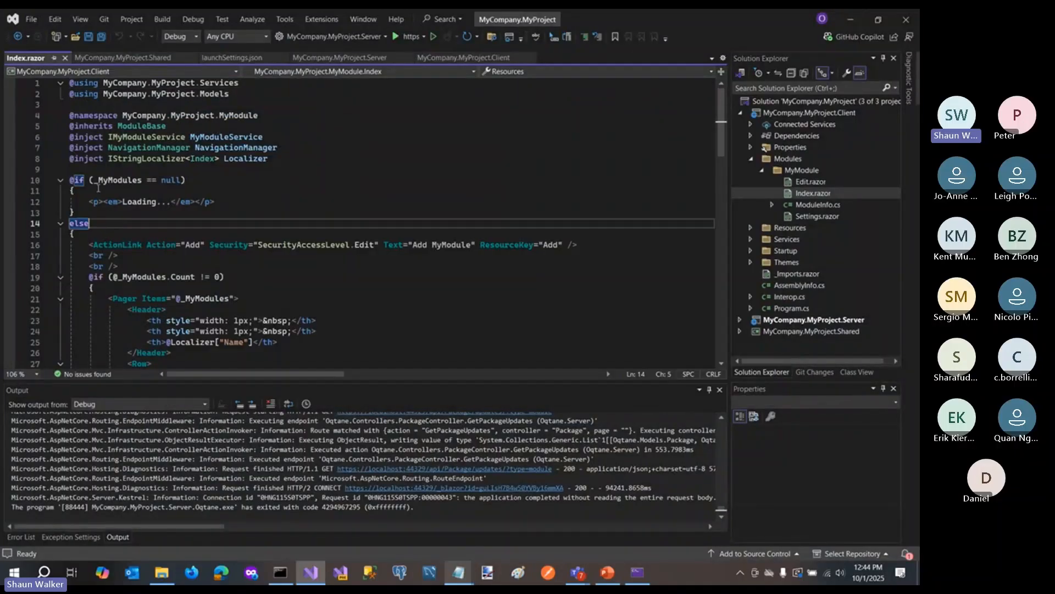
click(333, 174)
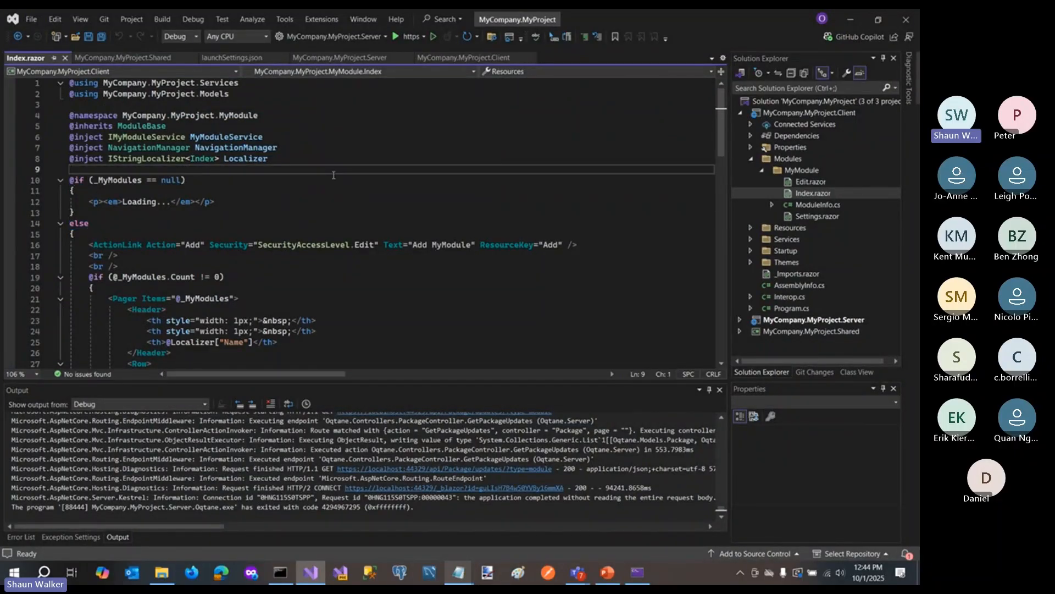
key(Return)
key(Return)
key(Up)
key(ctrl+v)
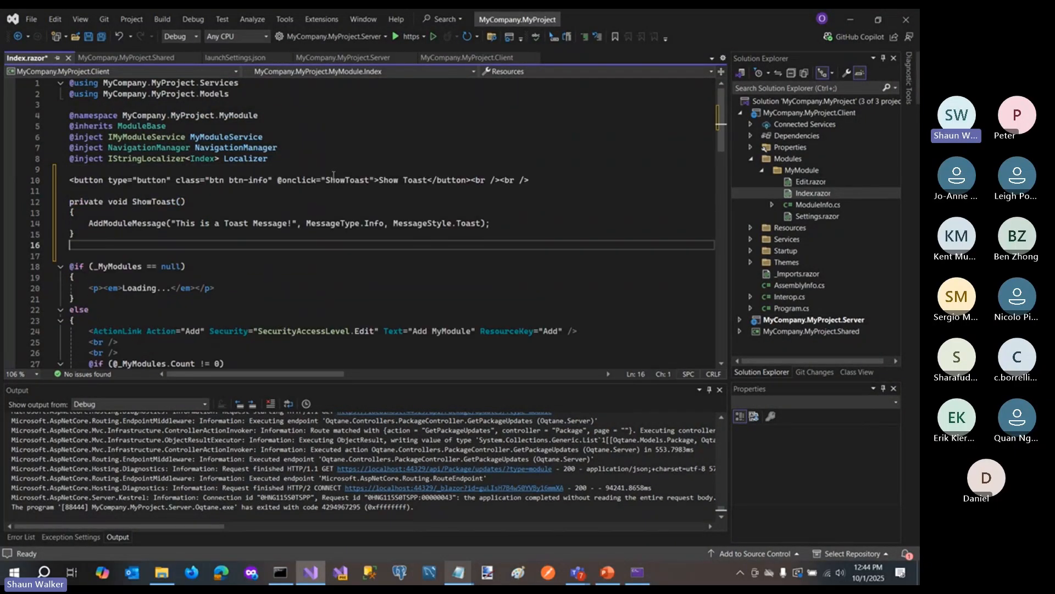
- Put the two line breaks after the Show Toast button on separate lines and cut the ShowToast method from the markup
key(Up)
key(Up)
key(Up)
key(Up)
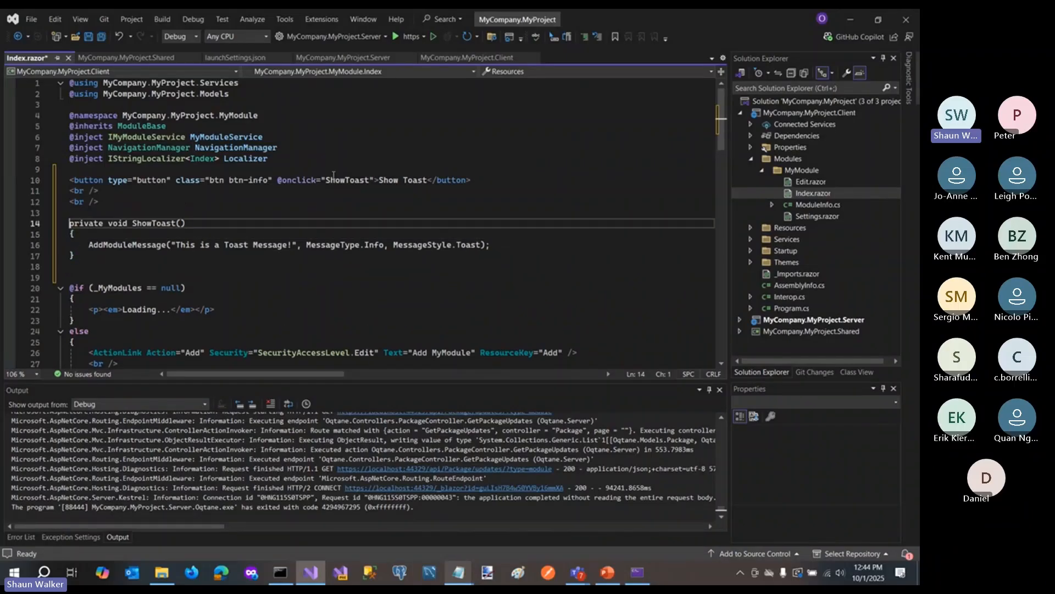
key(shift+Down)
key(shift+Down)
key(shift+Down)
key(shift+Down)
key(ctrl+x)
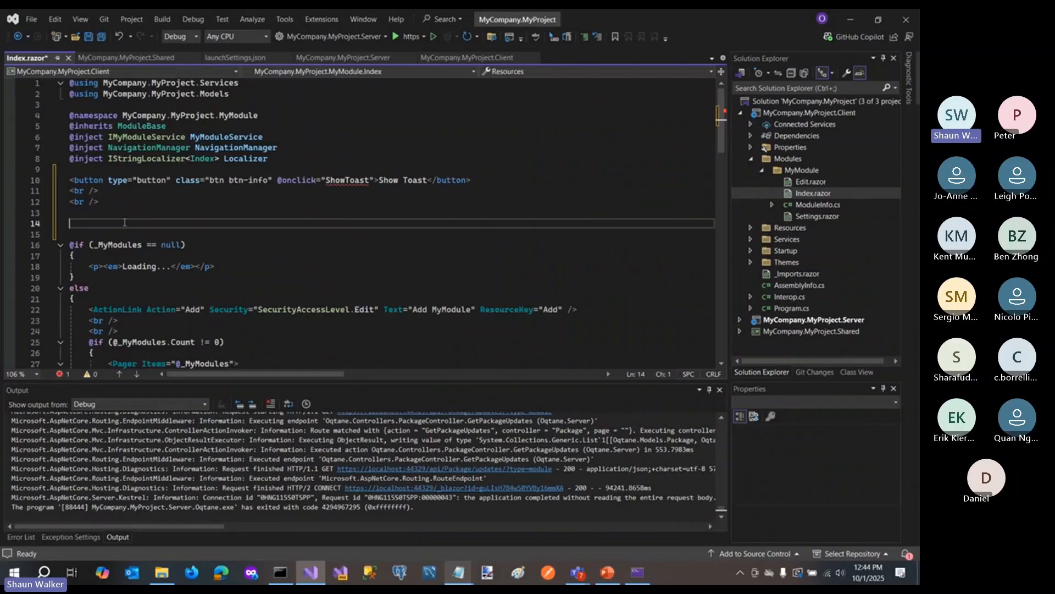
scroll(170, 245, down, 4)
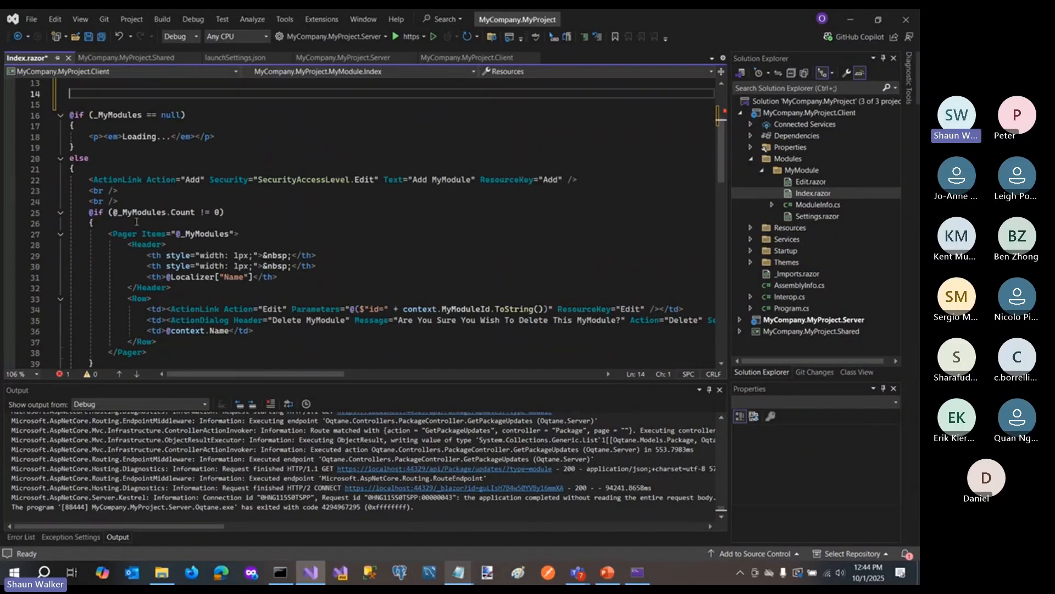
scroll(136, 221, down, 15)
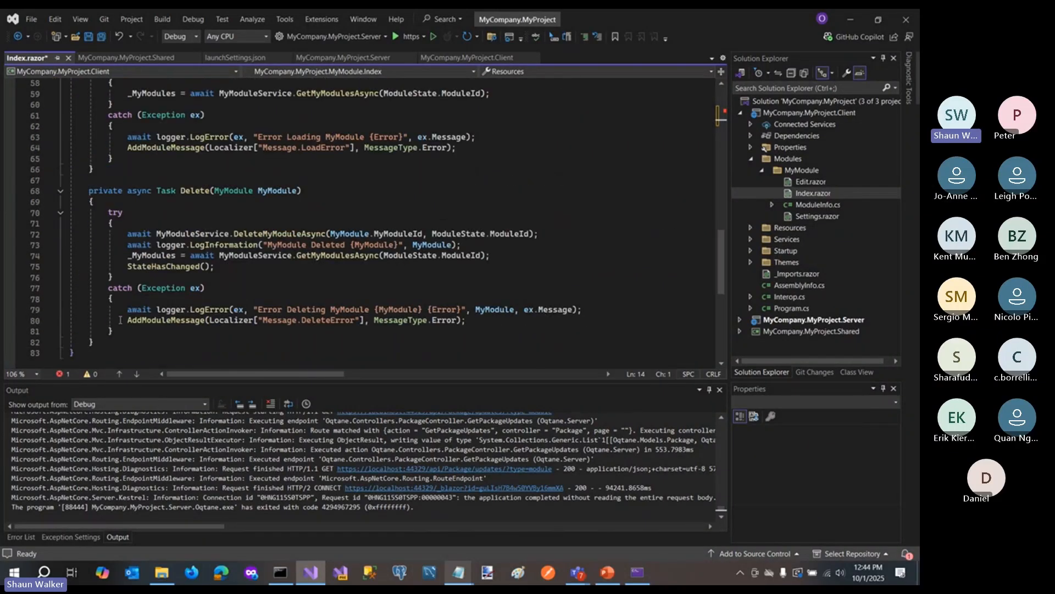
scroll(120, 320, down, 1)
click(116, 308)
key(Right)
key(Return)
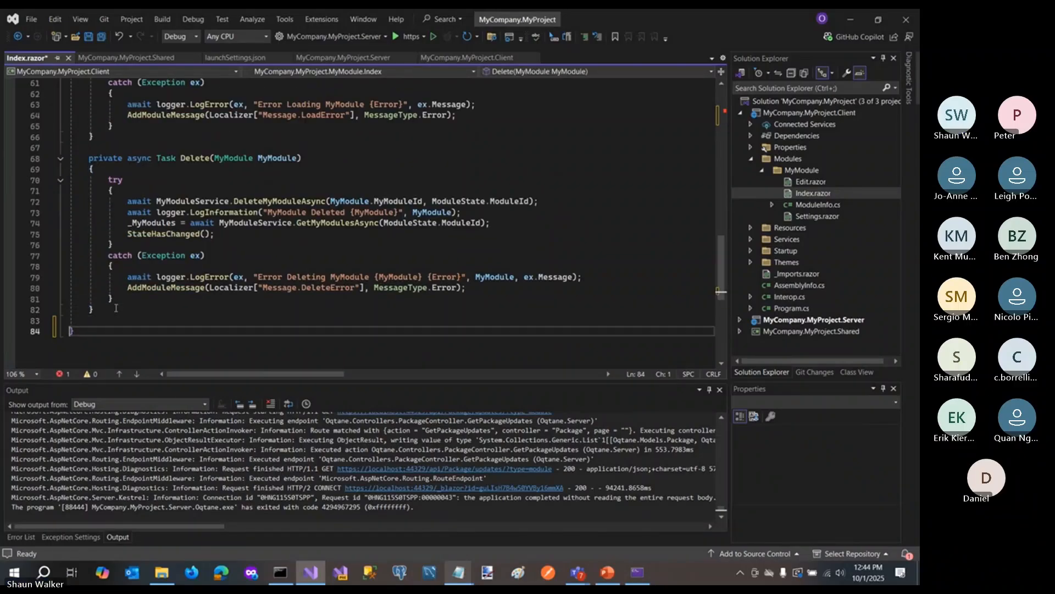
key(ctrl+v)
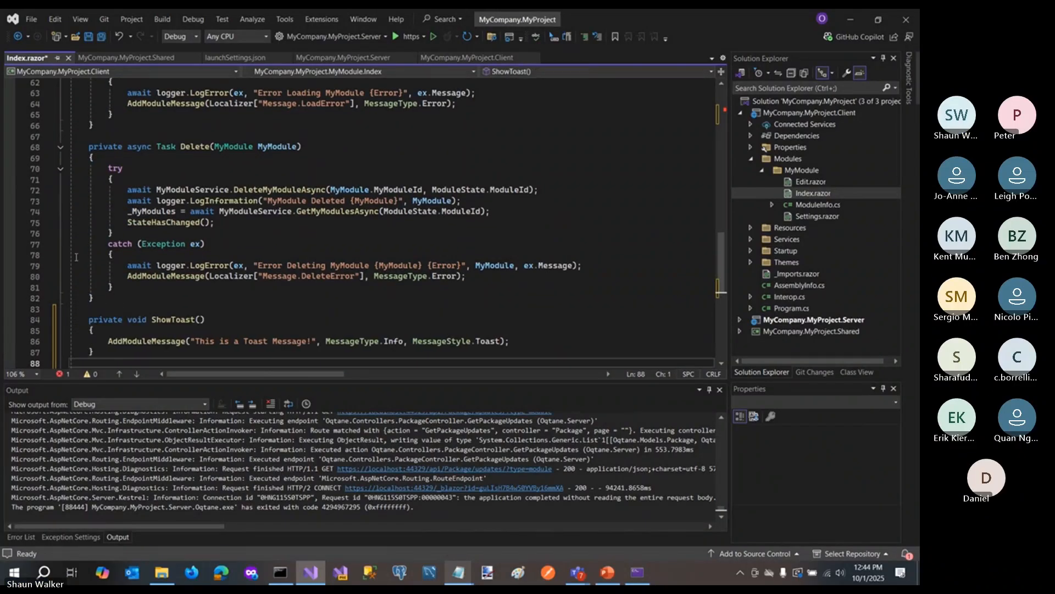
scroll(121, 286, down, 1)
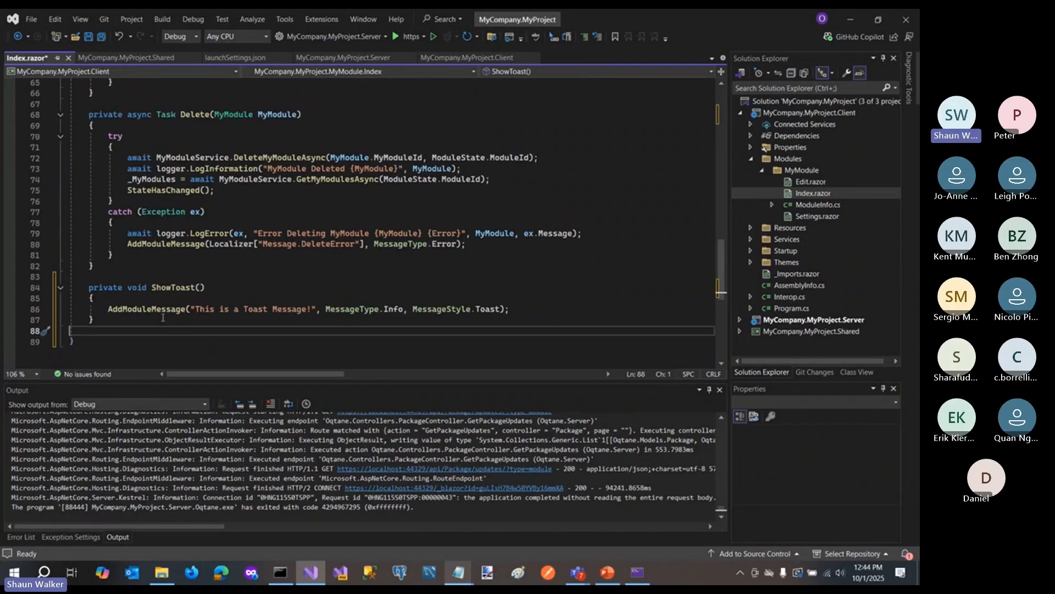
- Save all files and run the solution with the https profile
scroll(194, 250, up, 9)
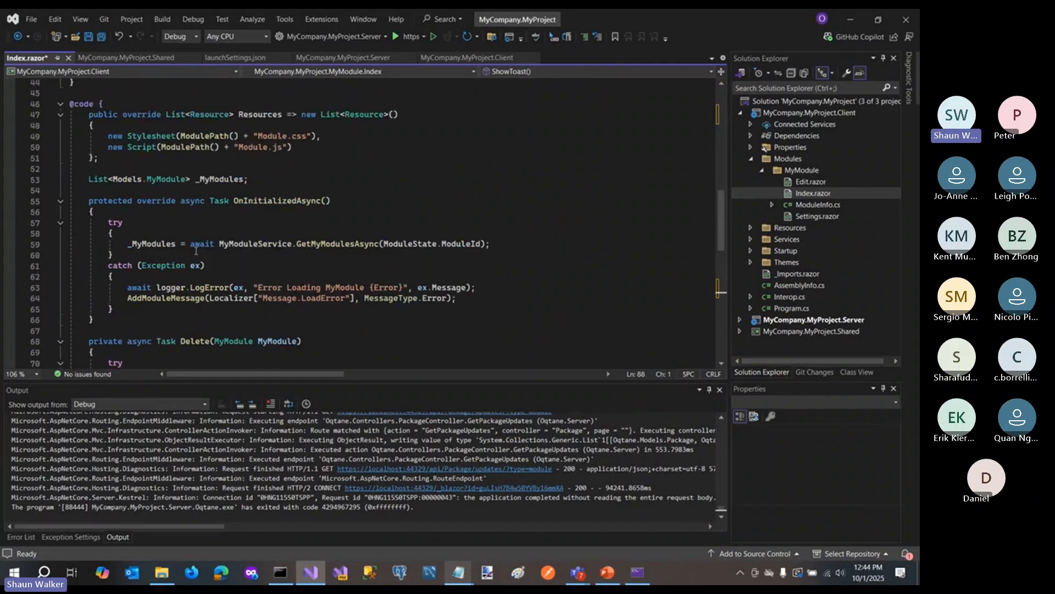
click(101, 37)
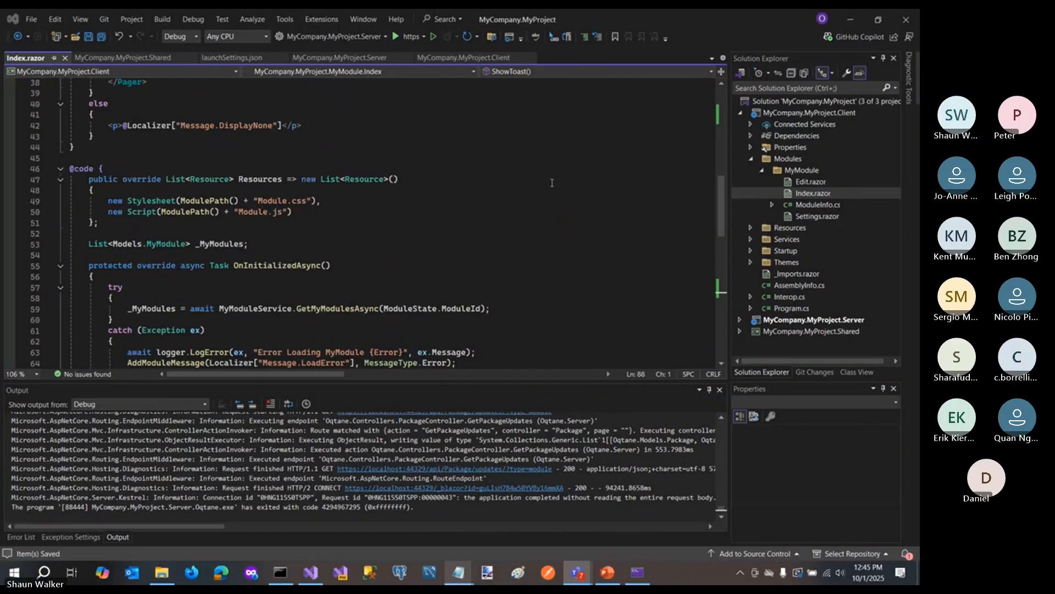
click(411, 37)
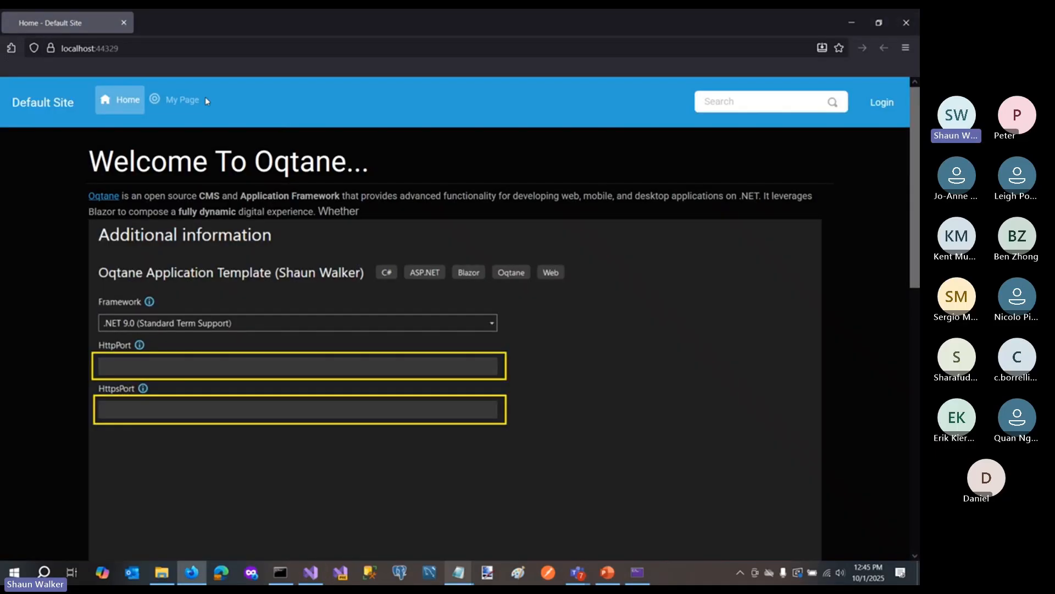
- Open My Page, log in with the username host and the account password, and decline saving the password in the browser
click(202, 99)
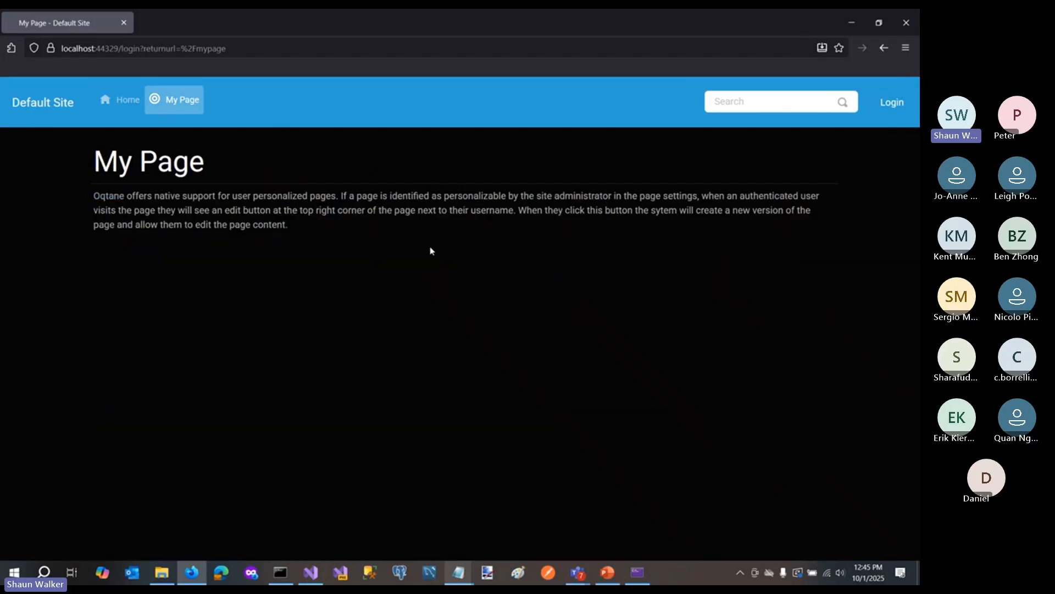
text(HOST)
key(Tab)
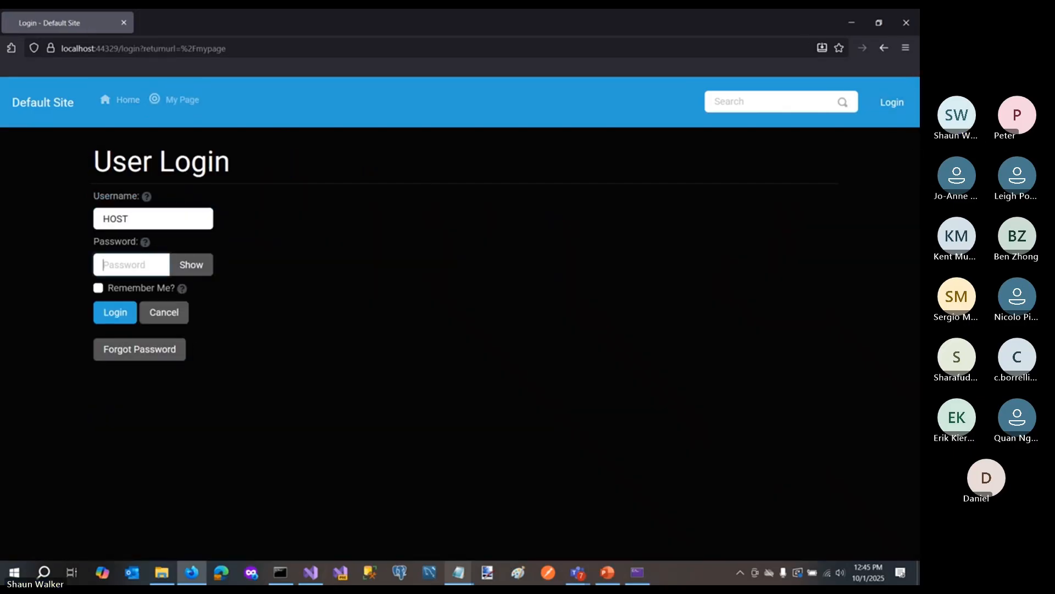
key(Caps_Lock)
click(113, 216)
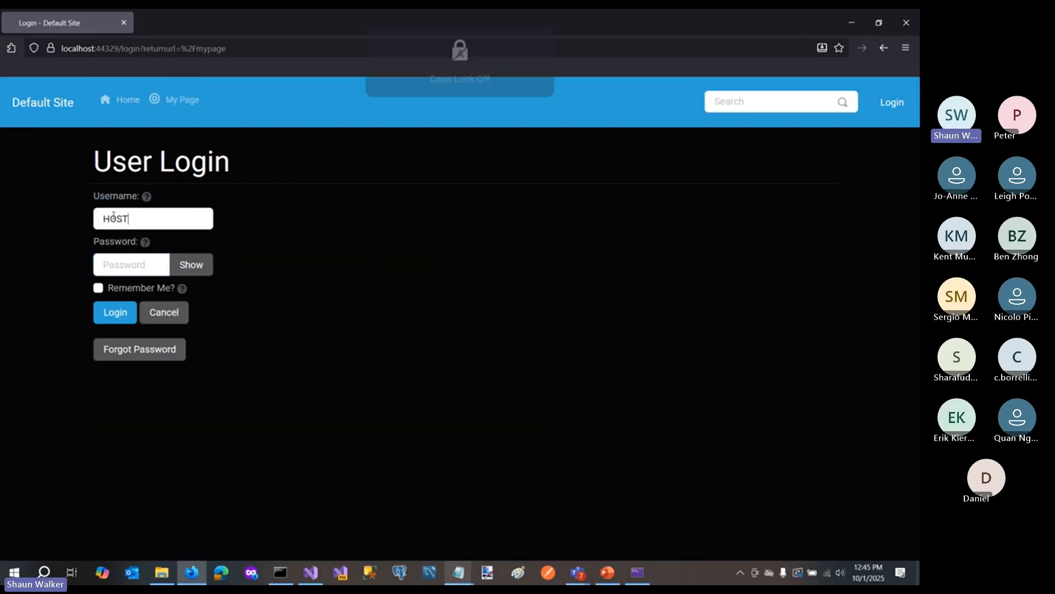
double_click(113, 218)
text(host)
key(Tab)
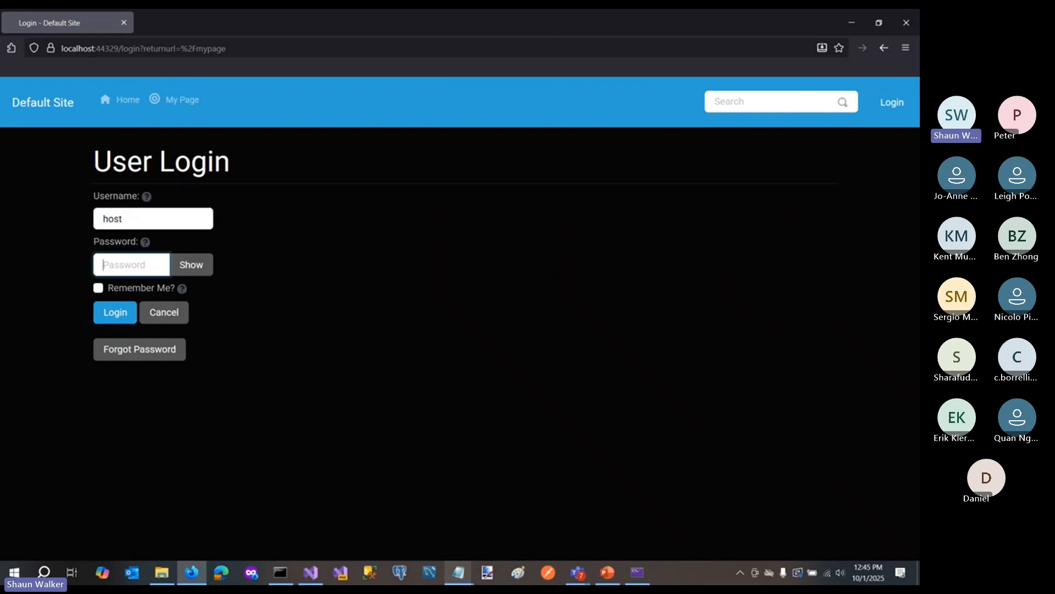
text(••••••••)
key(Return)
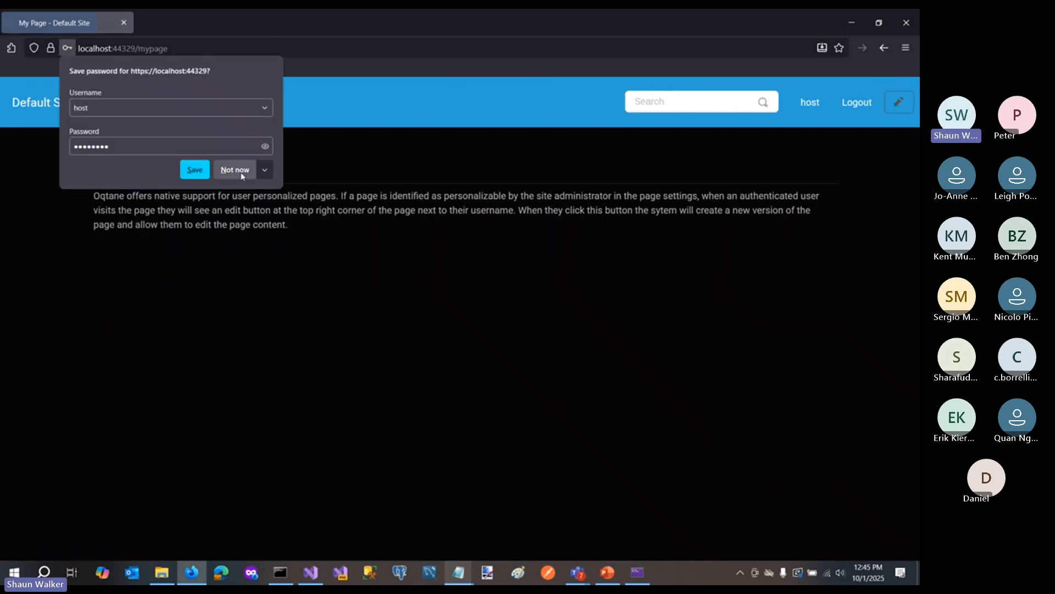
click(241, 175)
- Add MyModule to the Private page, with its location in the Default Pane set to Top
click(177, 101)
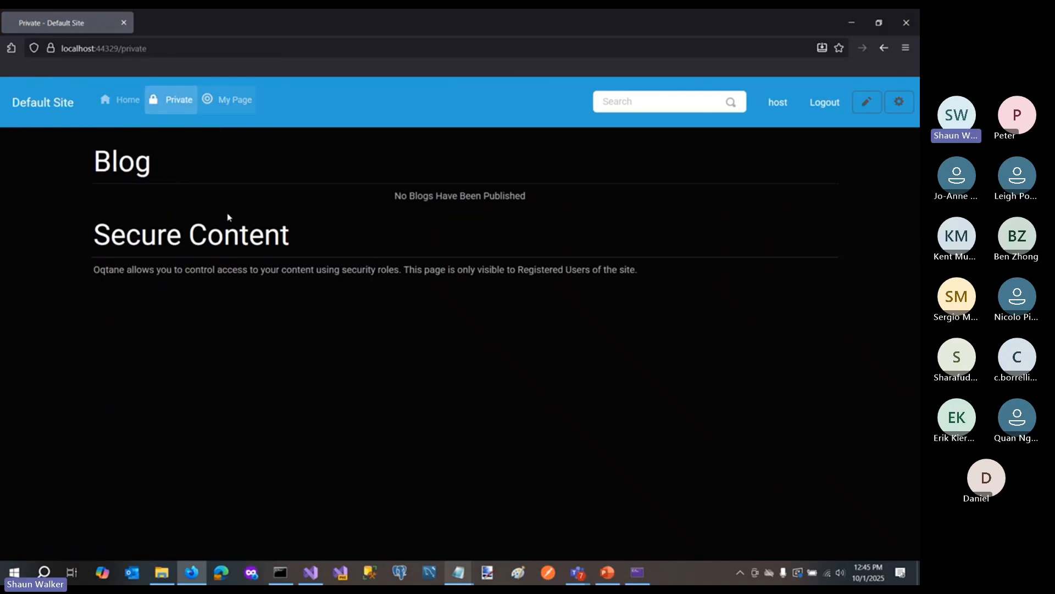
click(900, 101)
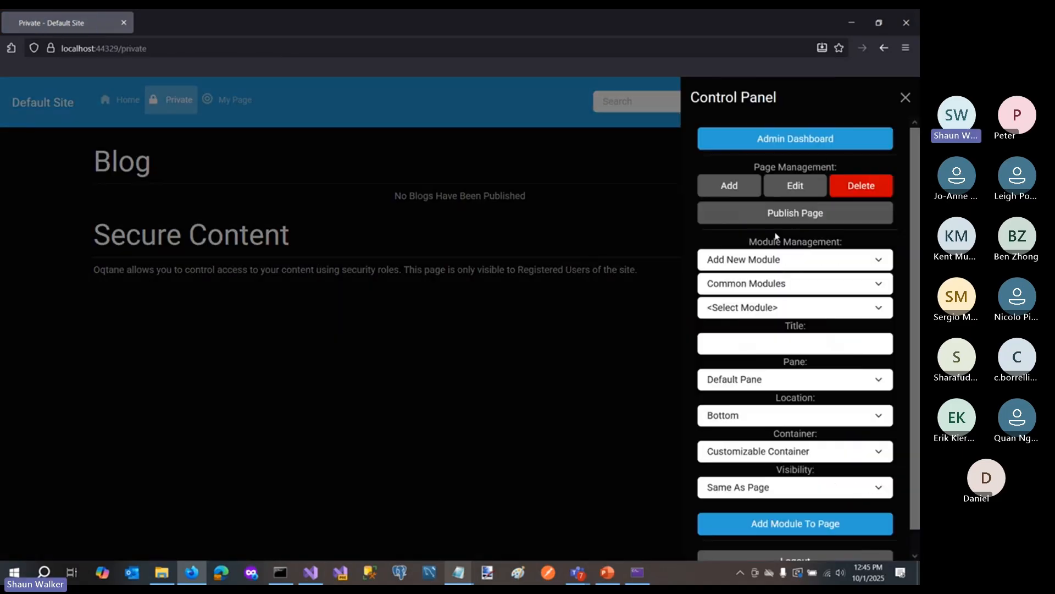
click(759, 309)
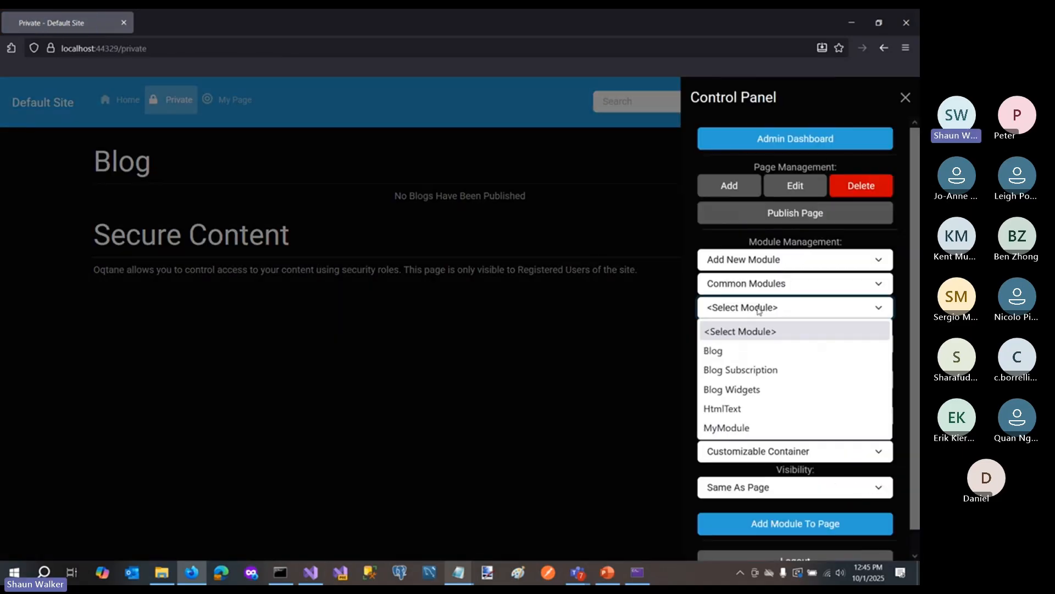
click(743, 427)
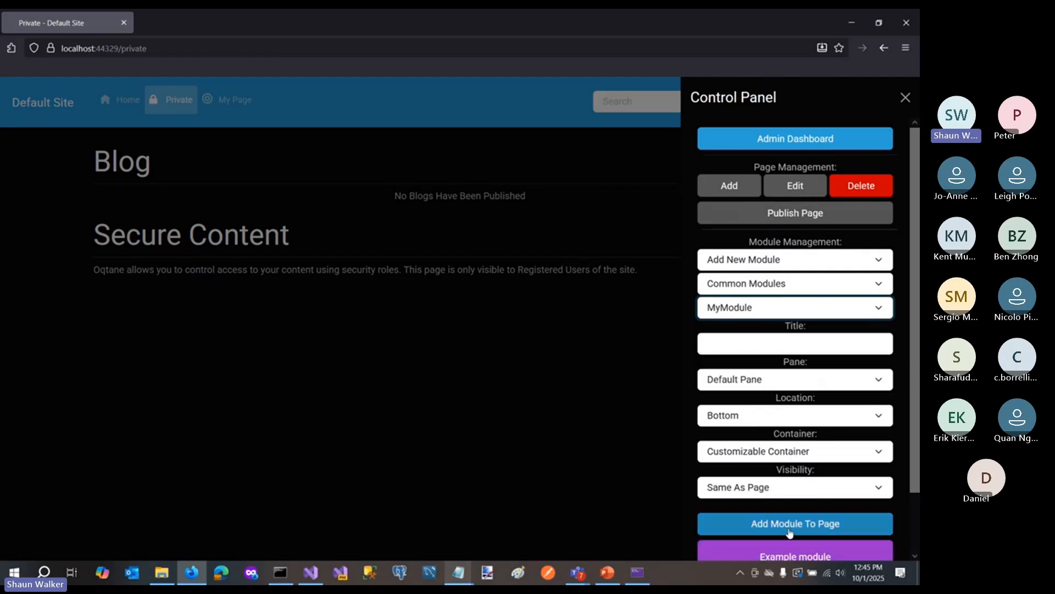
click(741, 421)
click(740, 438)
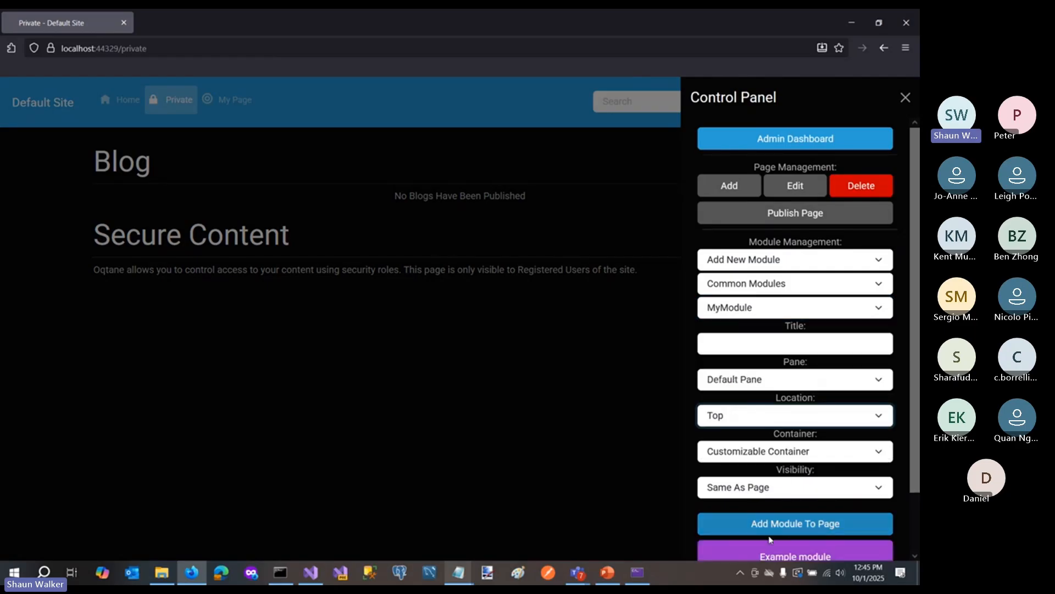
click(795, 524)
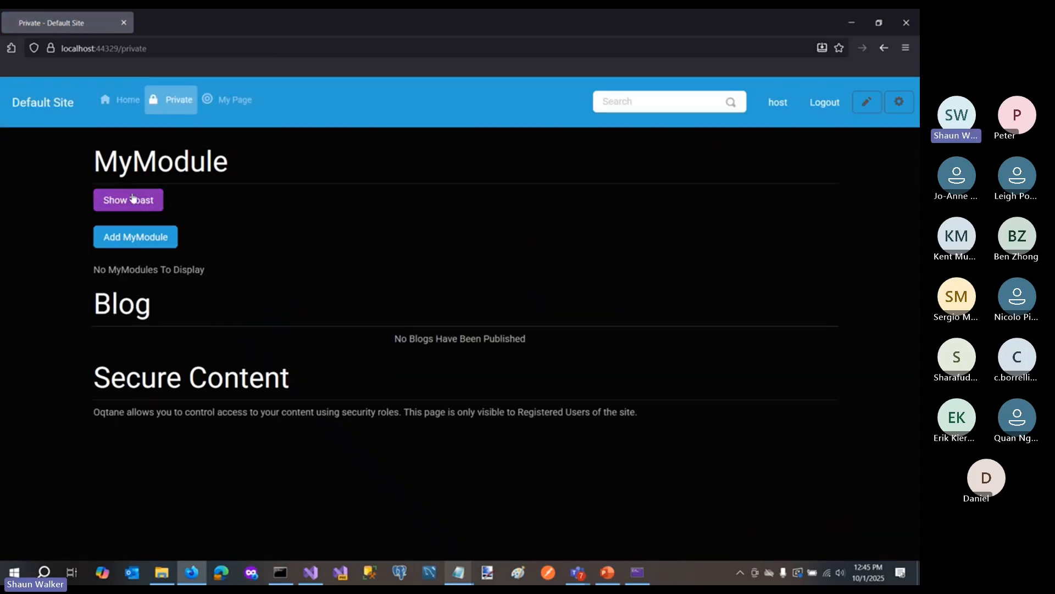
- Test the Show Toast button in MyModule three times, dismissing the toast message each time
click(112, 205)
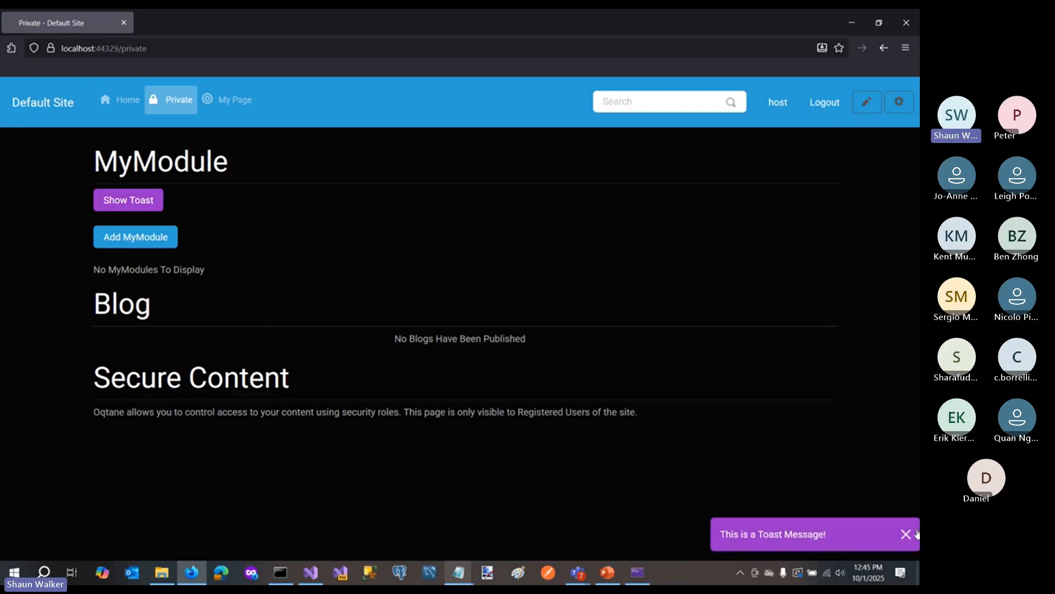
click(911, 534)
click(149, 208)
click(906, 534)
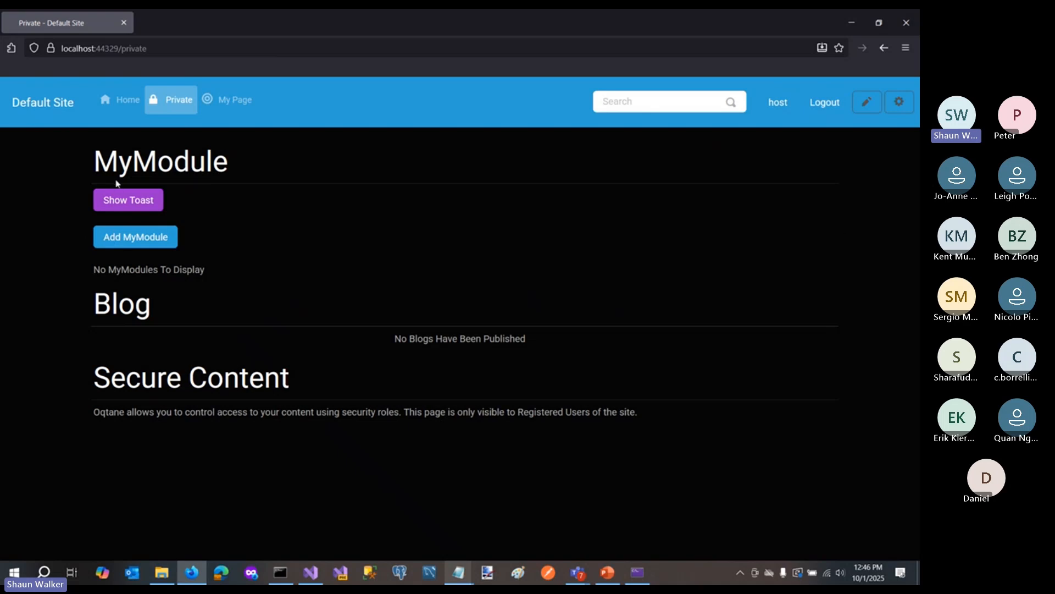
click(129, 205)
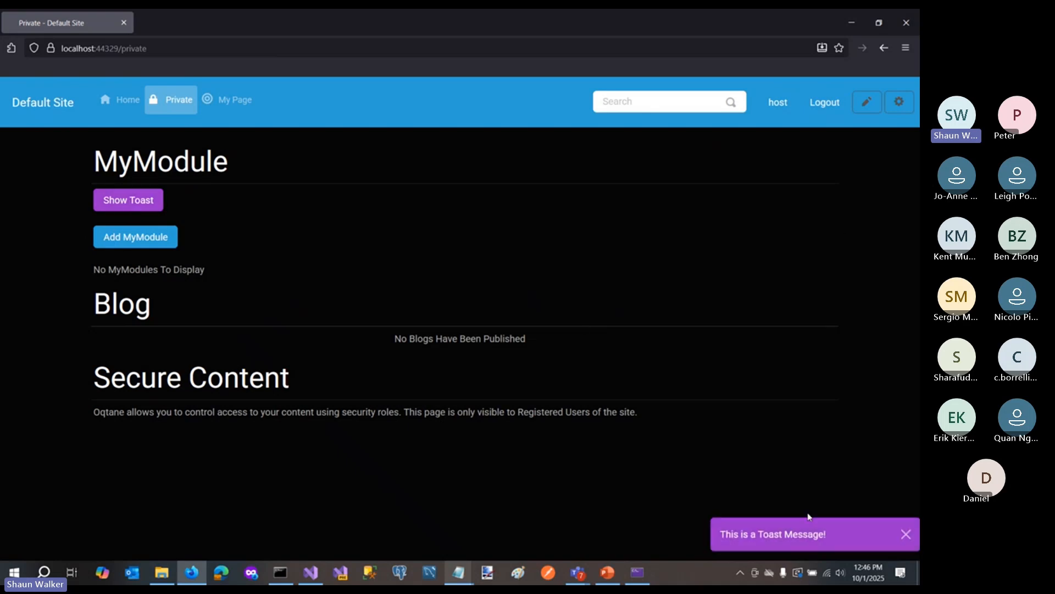
click(907, 536)
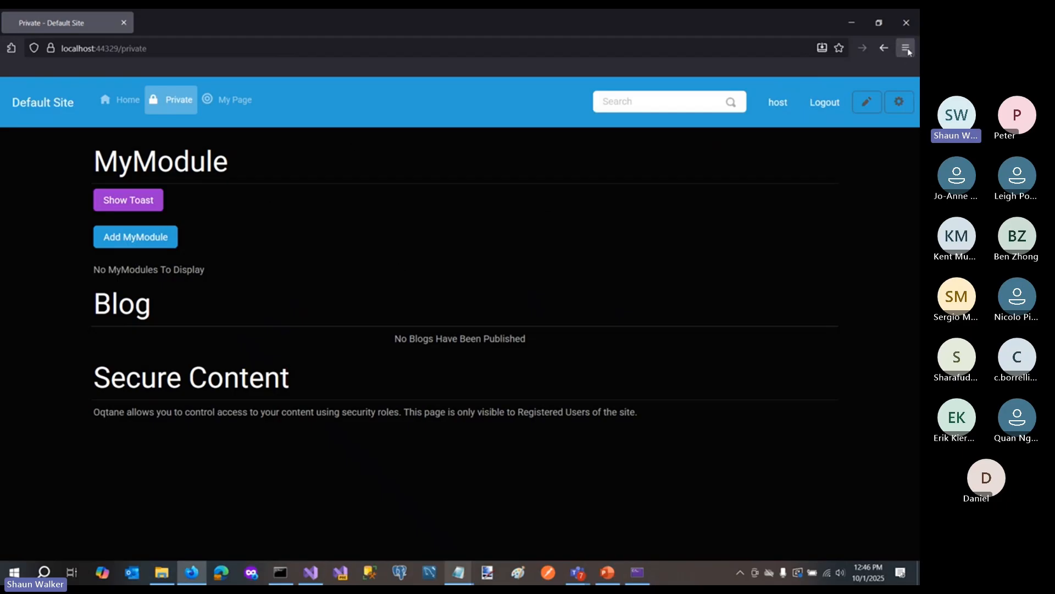
- Close the running site and review the MessageStyle.Toast argument of the AddModuleMessage call in the ShowToast method
click(905, 24)
scroll(330, 211, down, 7)
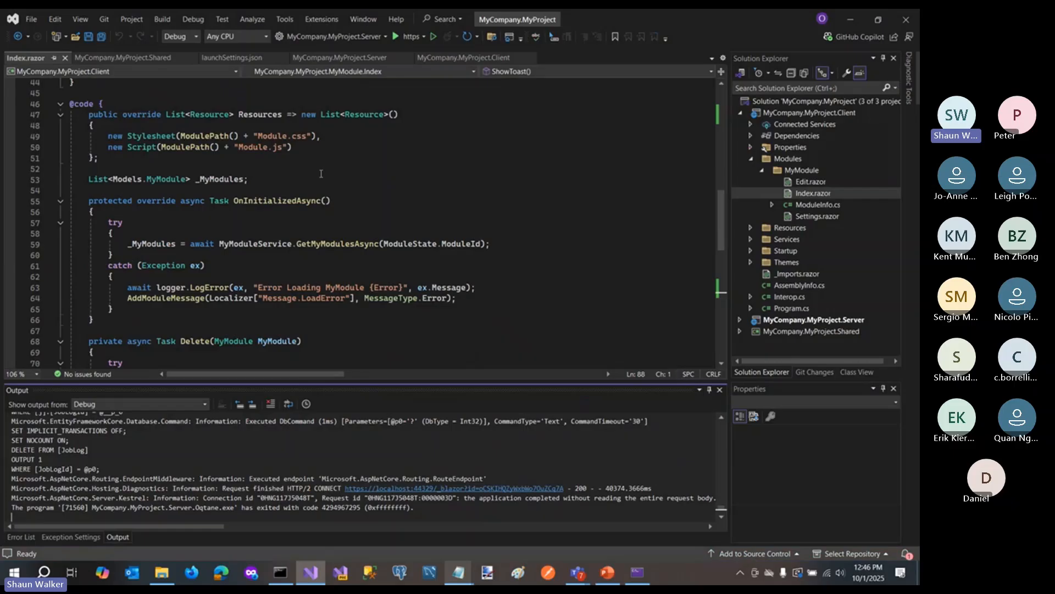
scroll(330, 211, down, 3)
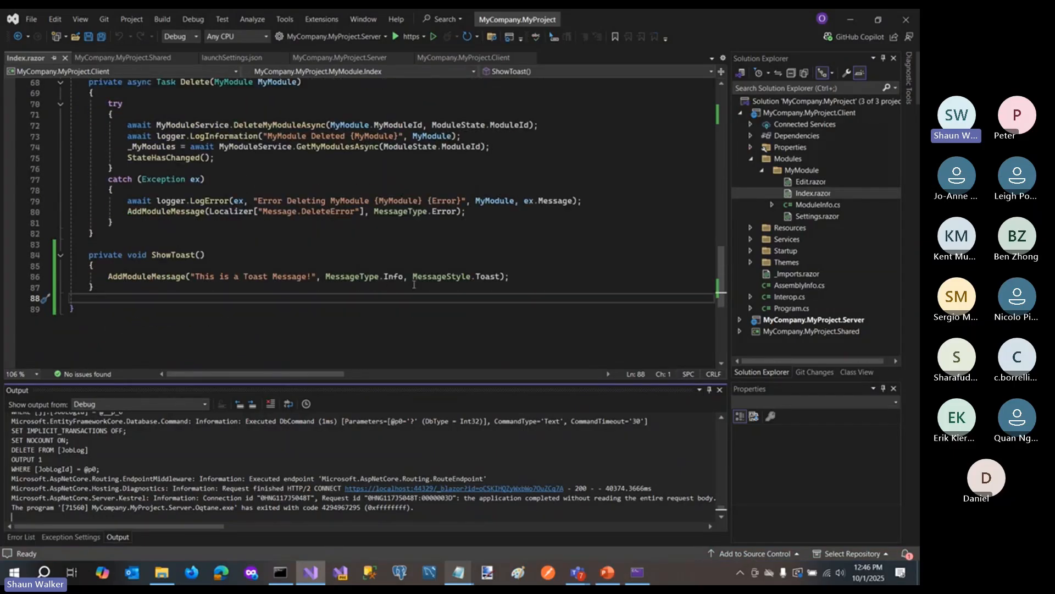
drag(414, 278, 502, 277)
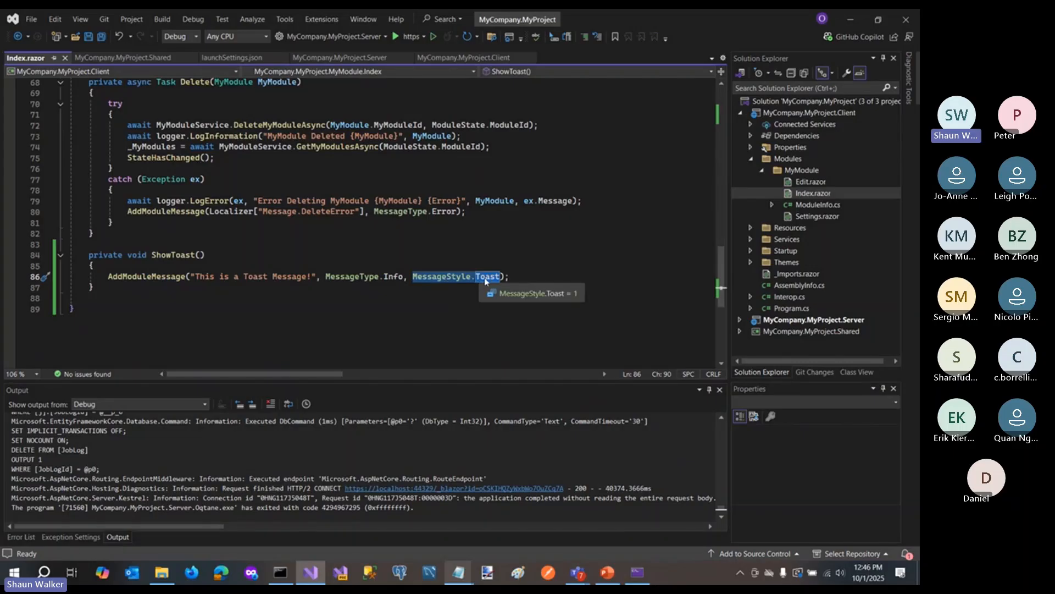
click(601, 264)
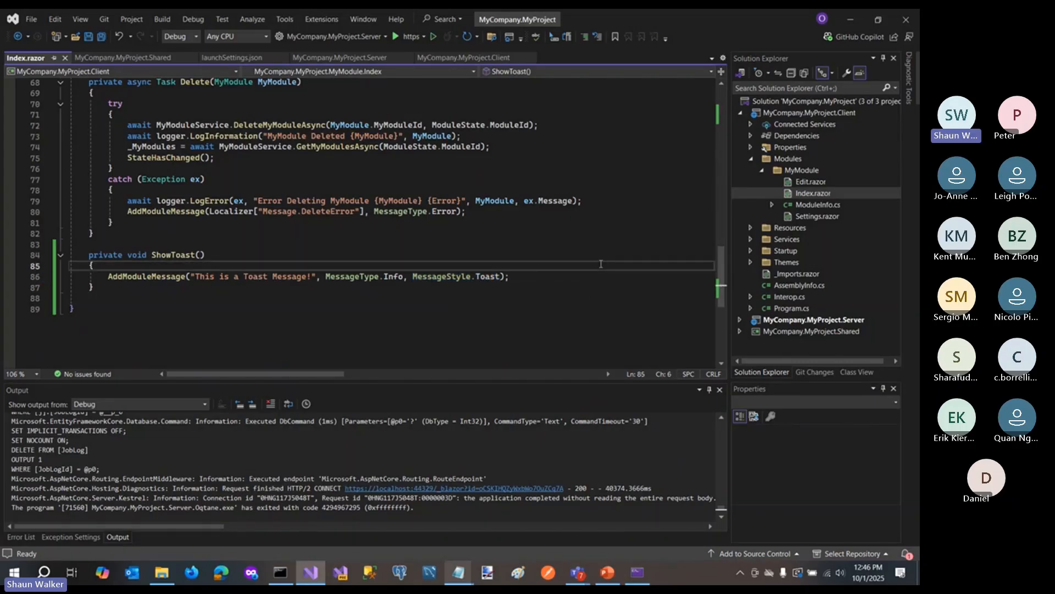